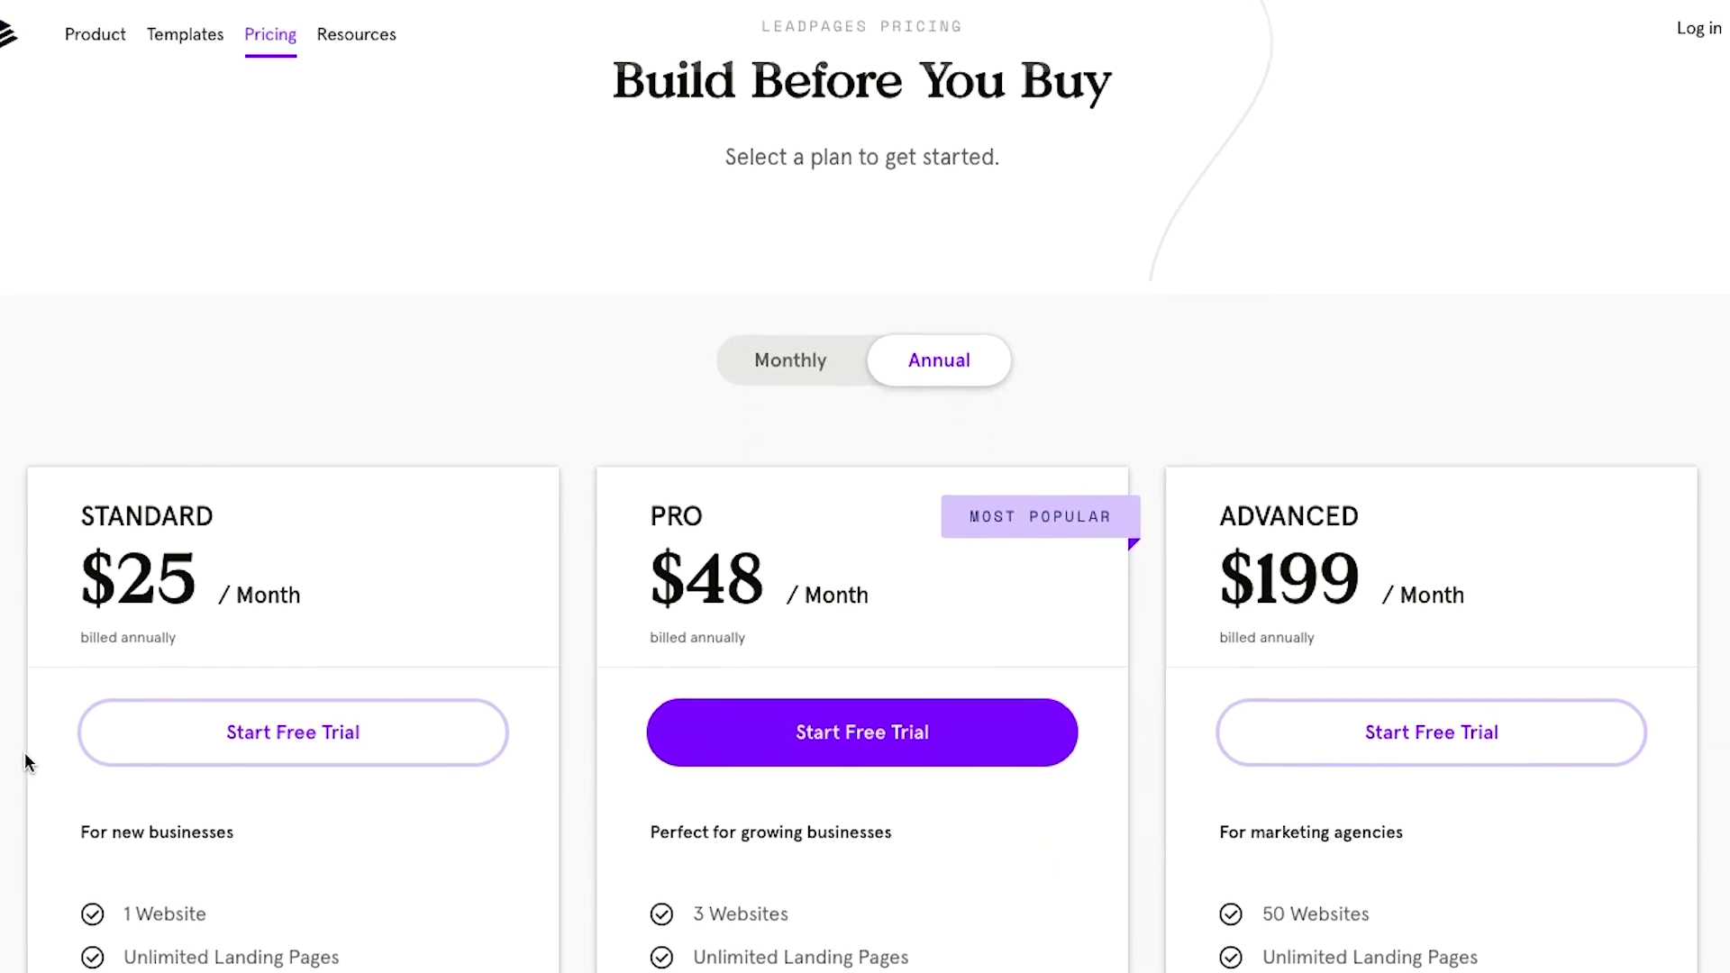
# Step: Compare the annual prices and included features of the Standard, Pro and Advanced plans
pyautogui.scroll(-1, 24, 753)
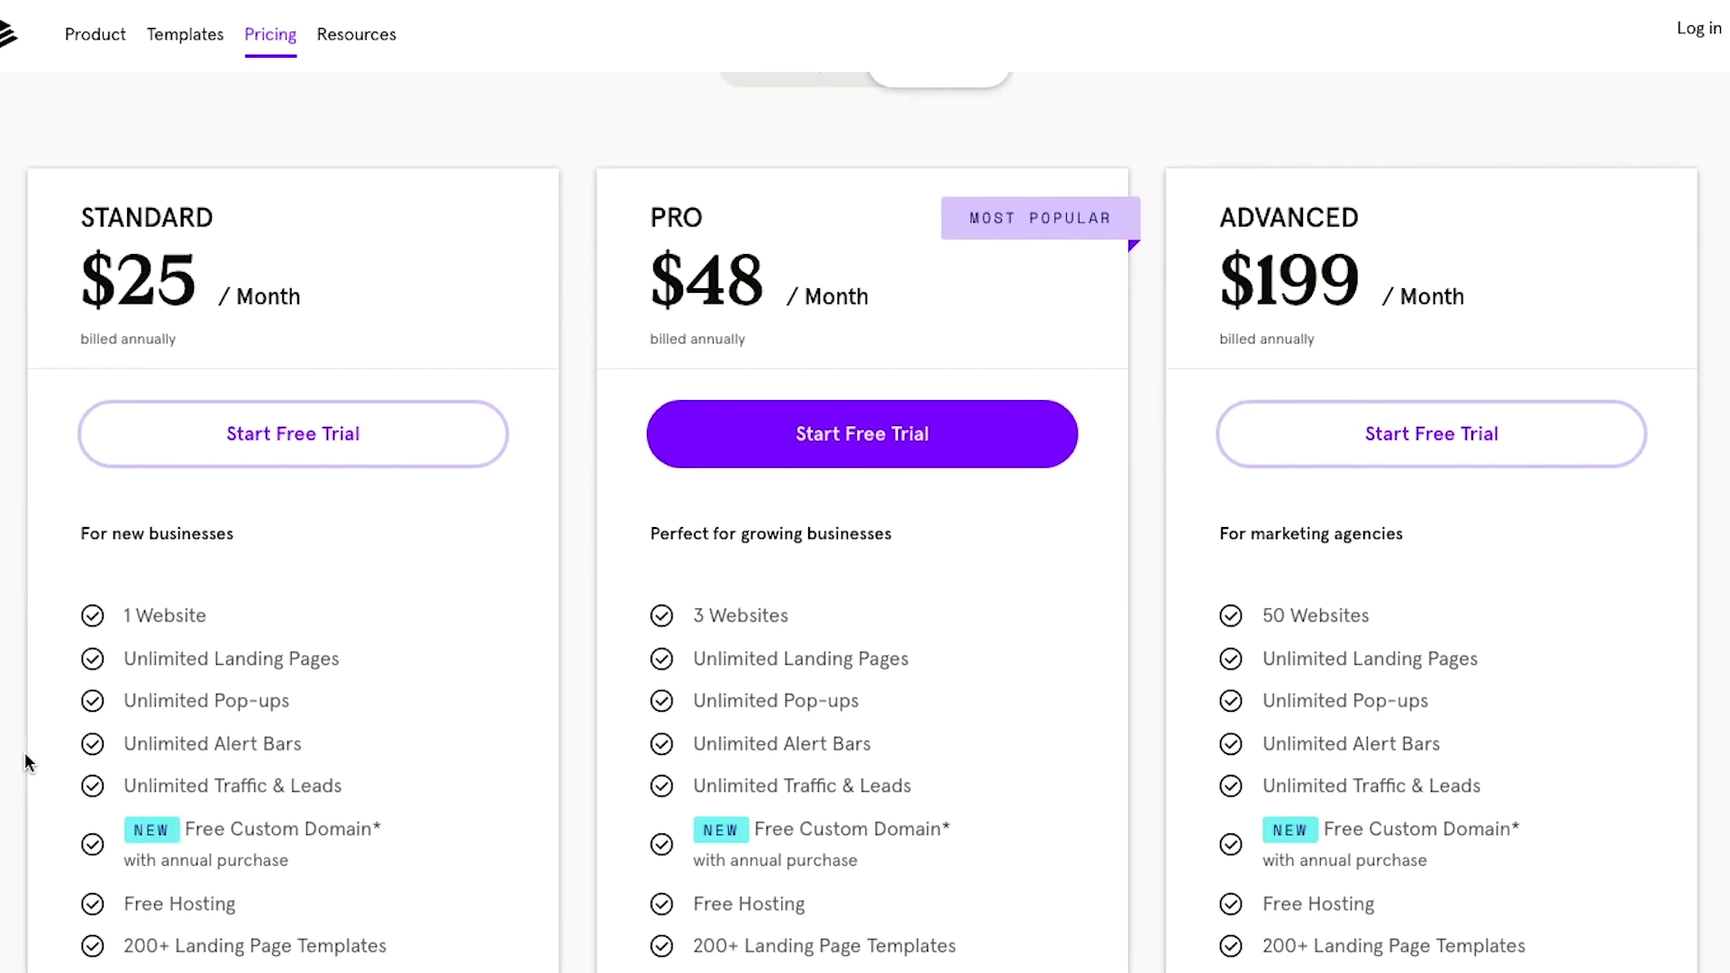
pyautogui.scroll(-2, 24, 754)
pyautogui.scroll(2, 24, 753)
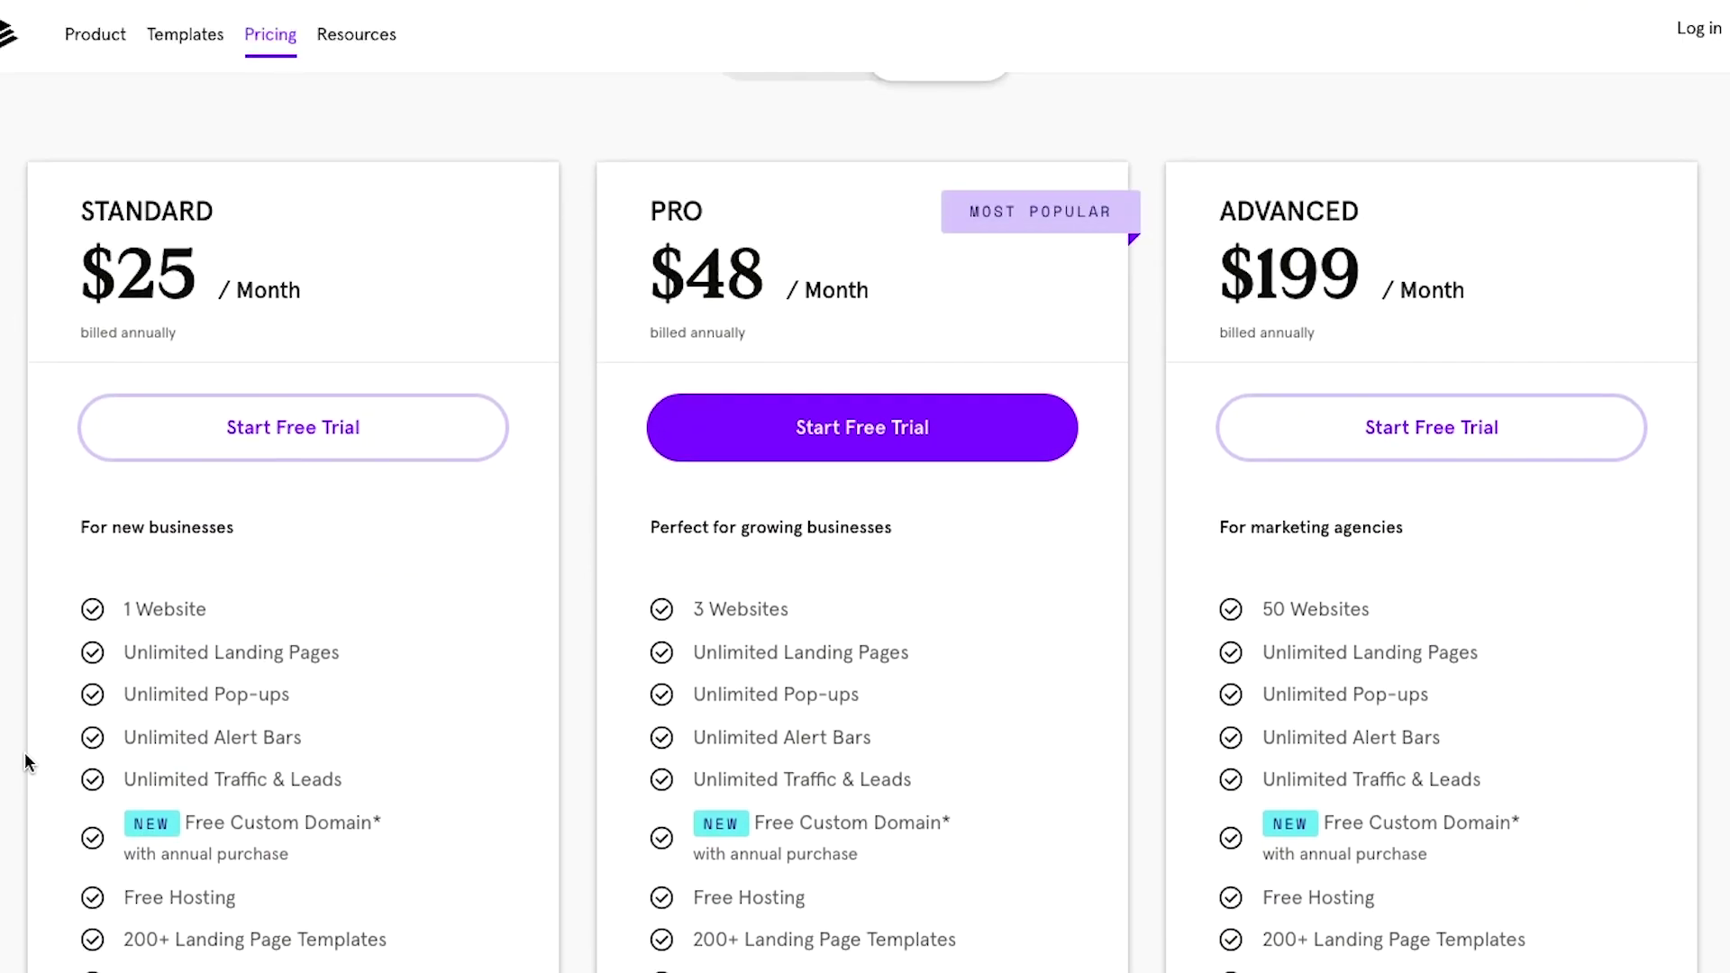
pyautogui.scroll(-2, 25, 753)
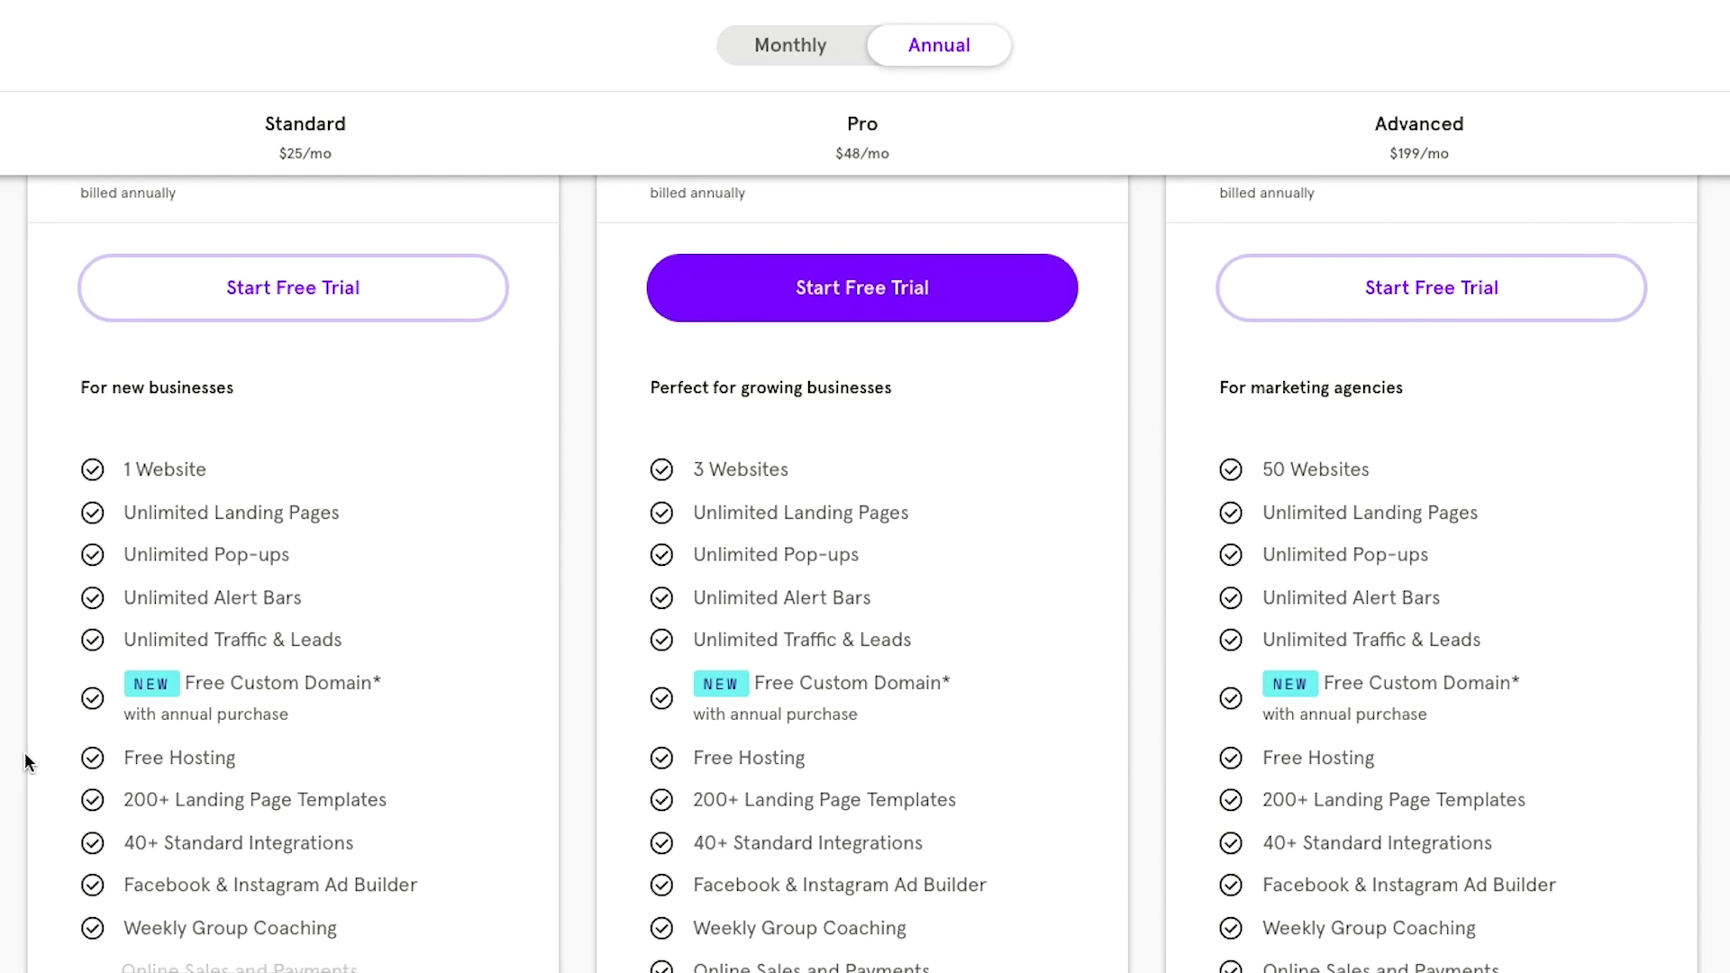
pyautogui.scroll(-1, 24, 754)
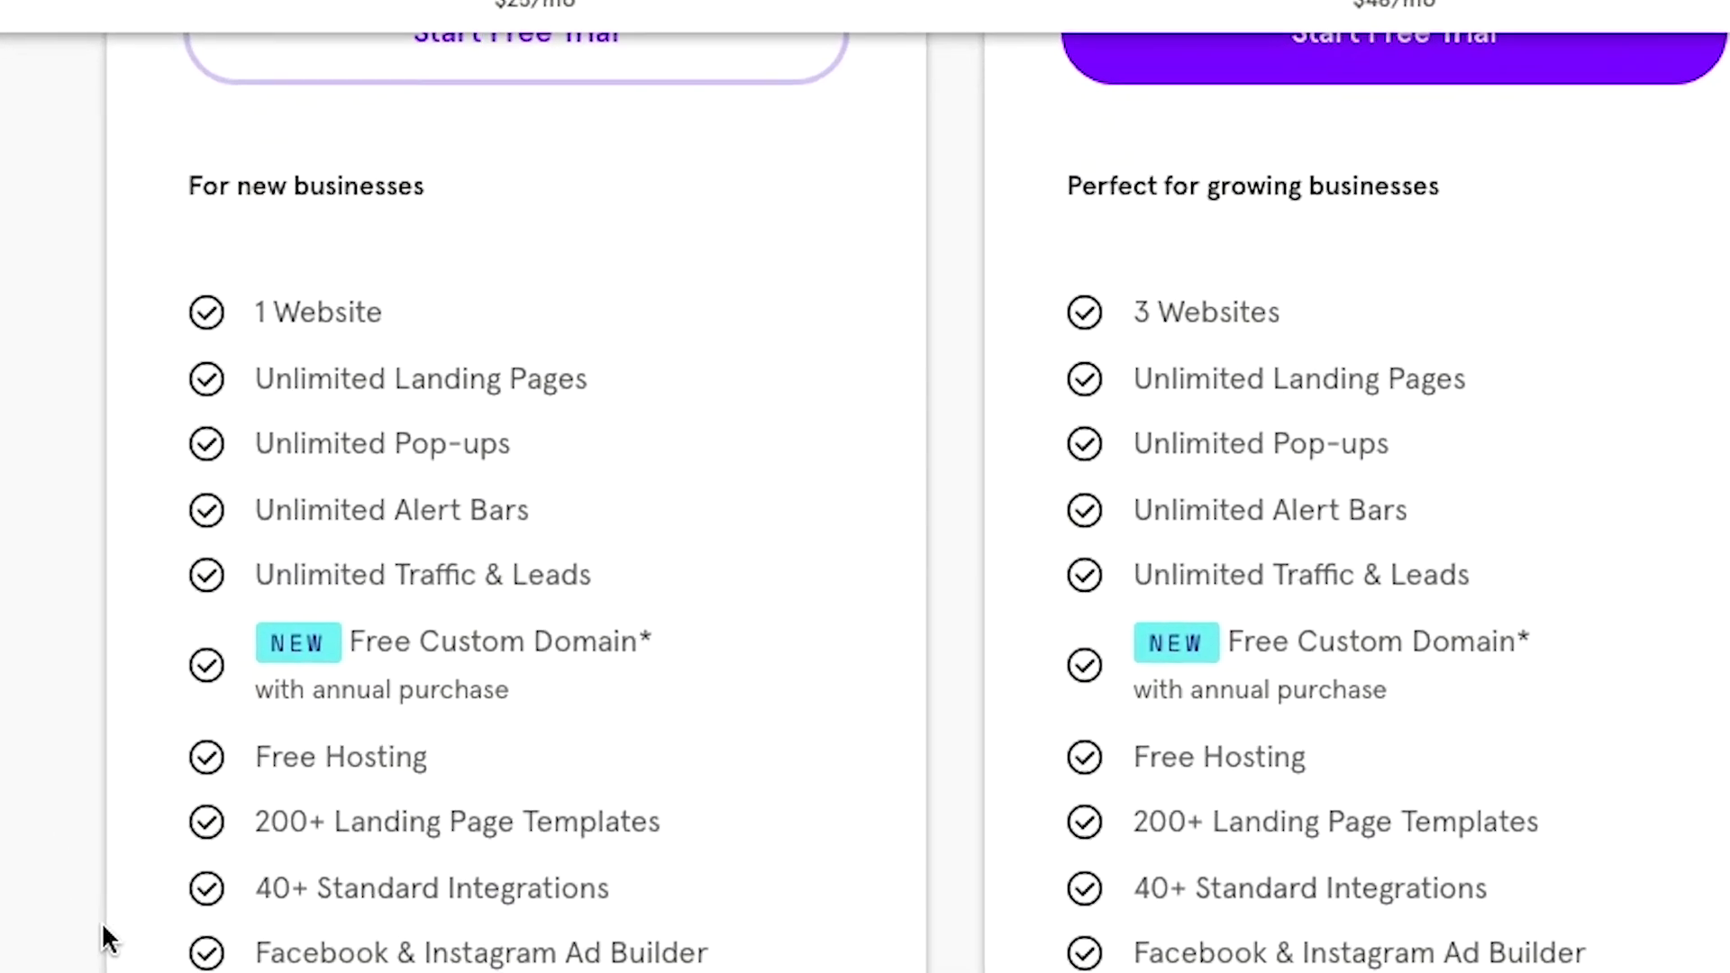
pyautogui.scroll(5, 101, 921)
pyautogui.scroll(-5, 101, 921)
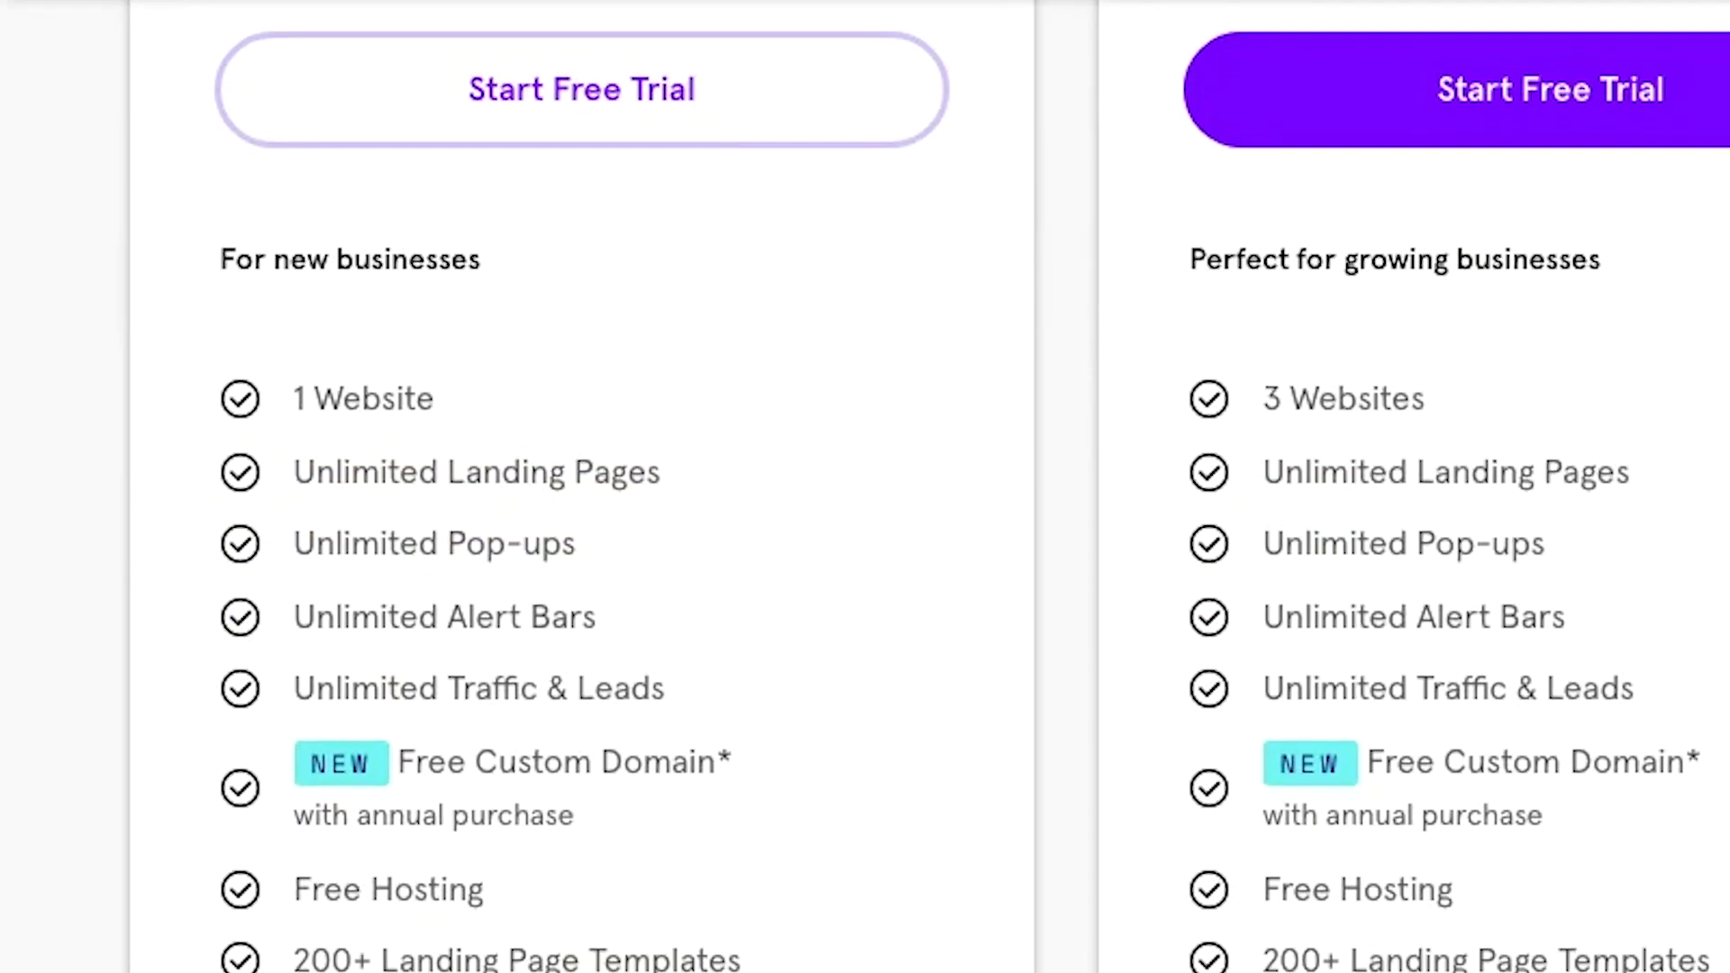
pyautogui.scroll(-1, 865, 486)
pyautogui.moveTo(267, 309)
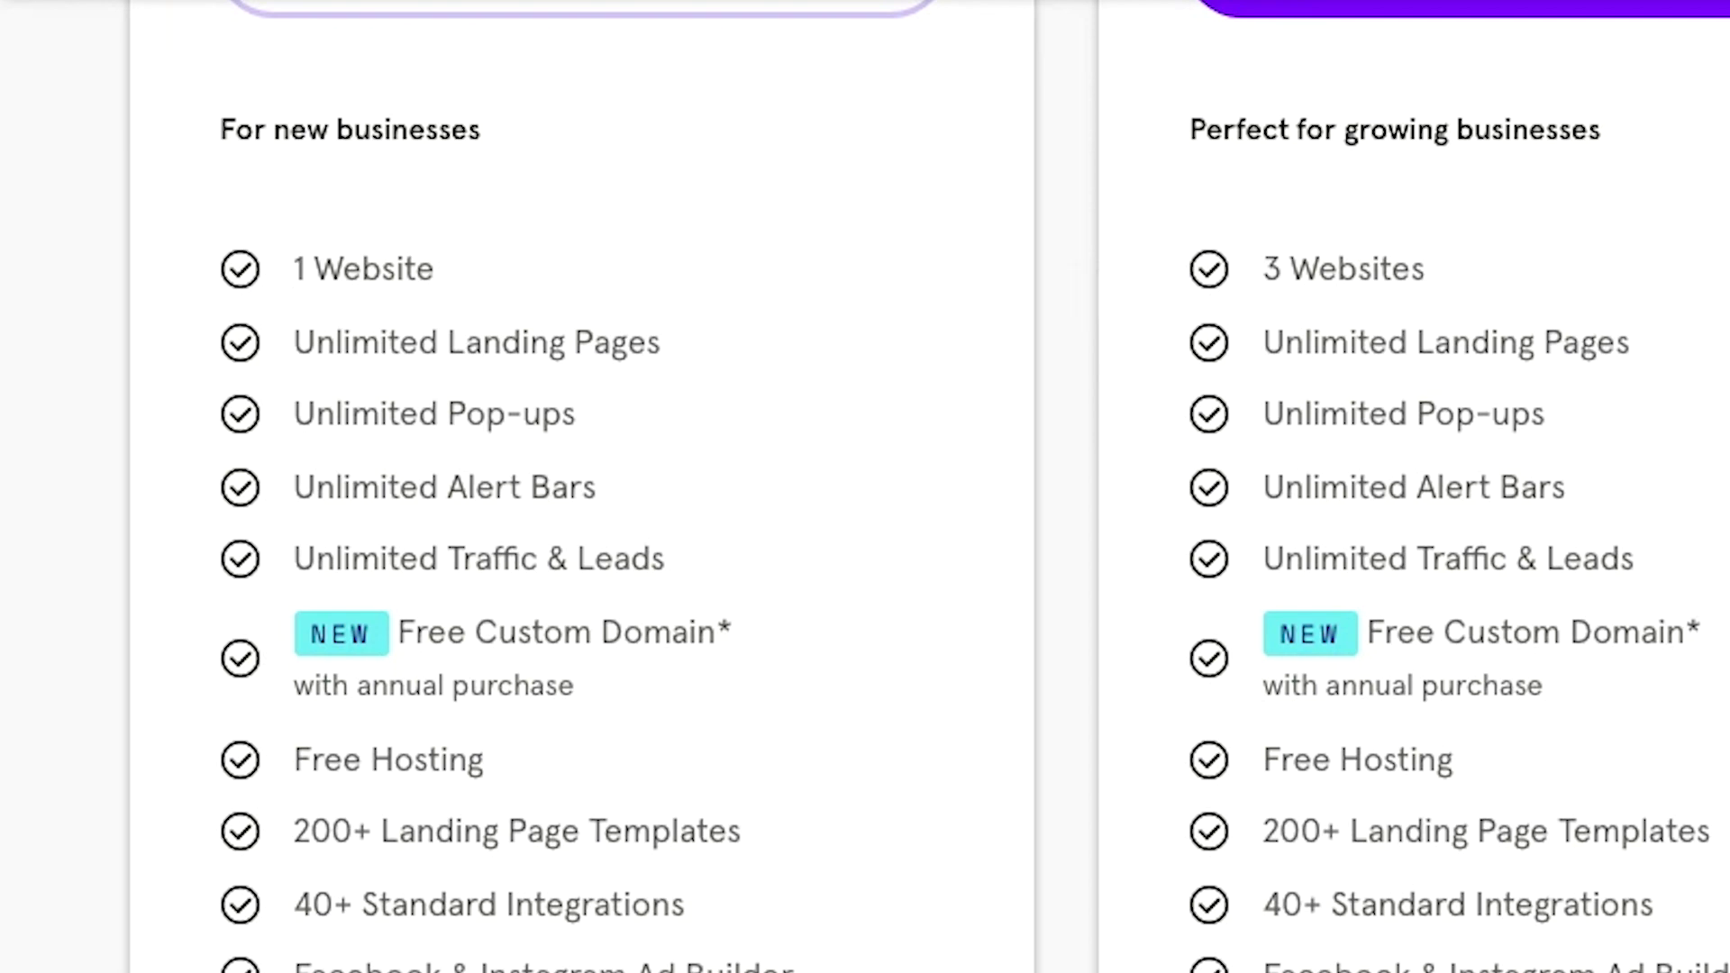
pyautogui.scroll(-2, 1101, 725)
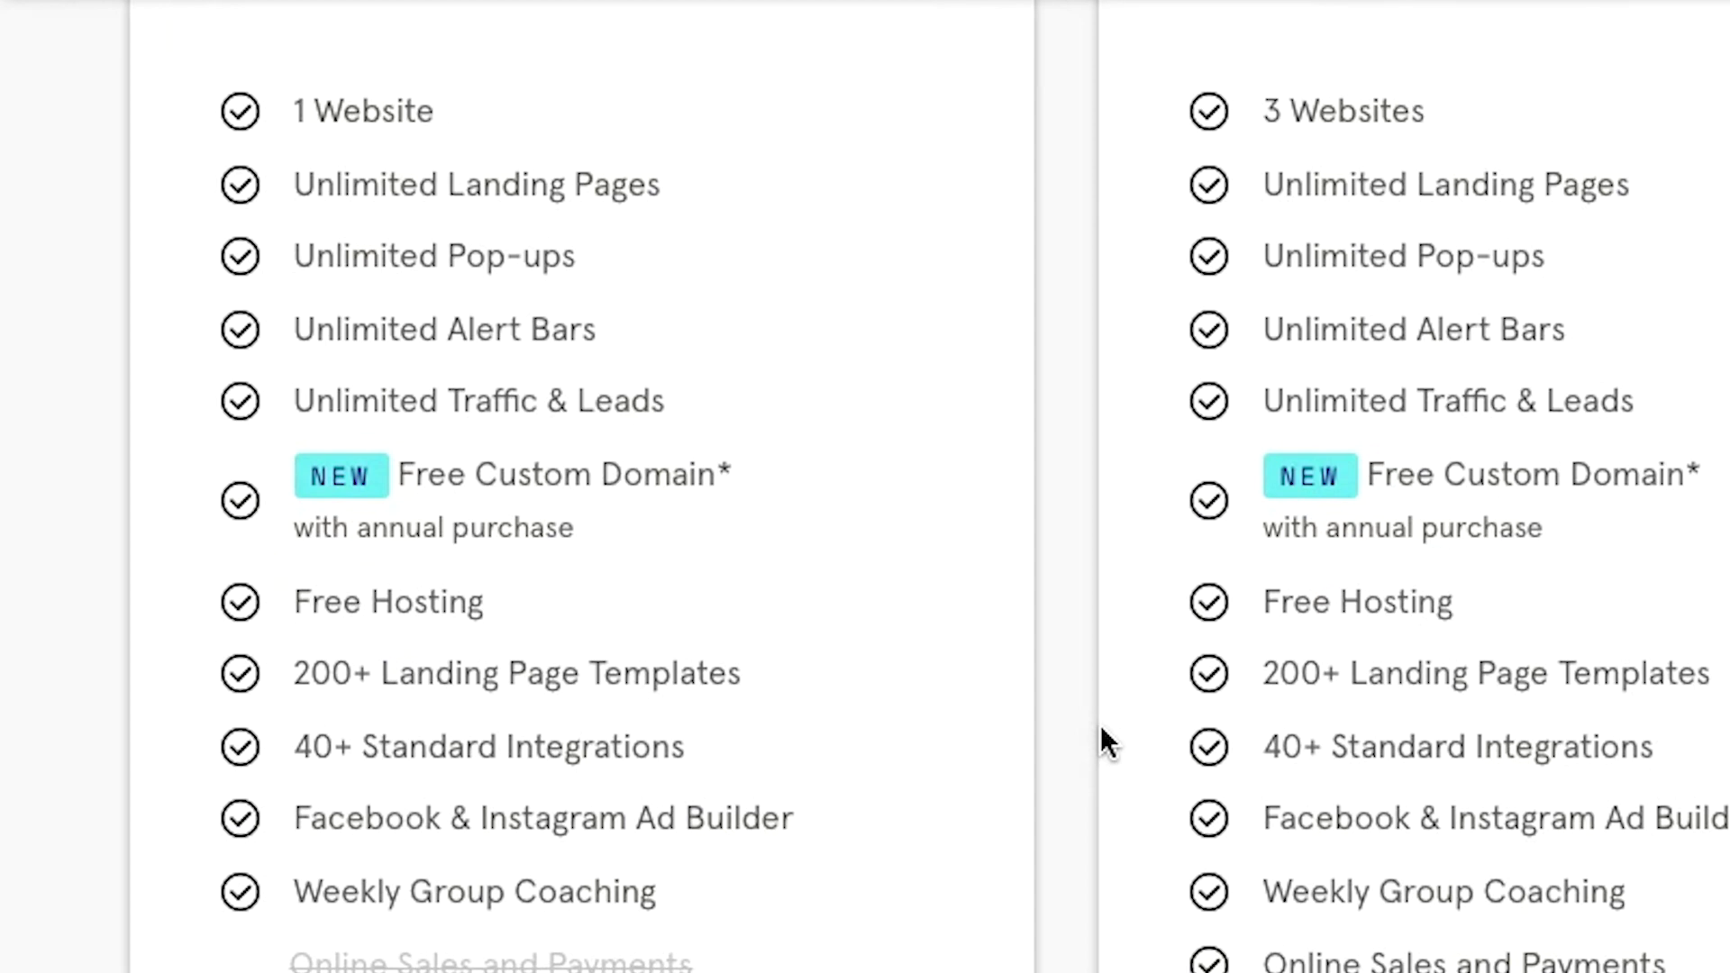
pyautogui.scroll(-1, 598, 617)
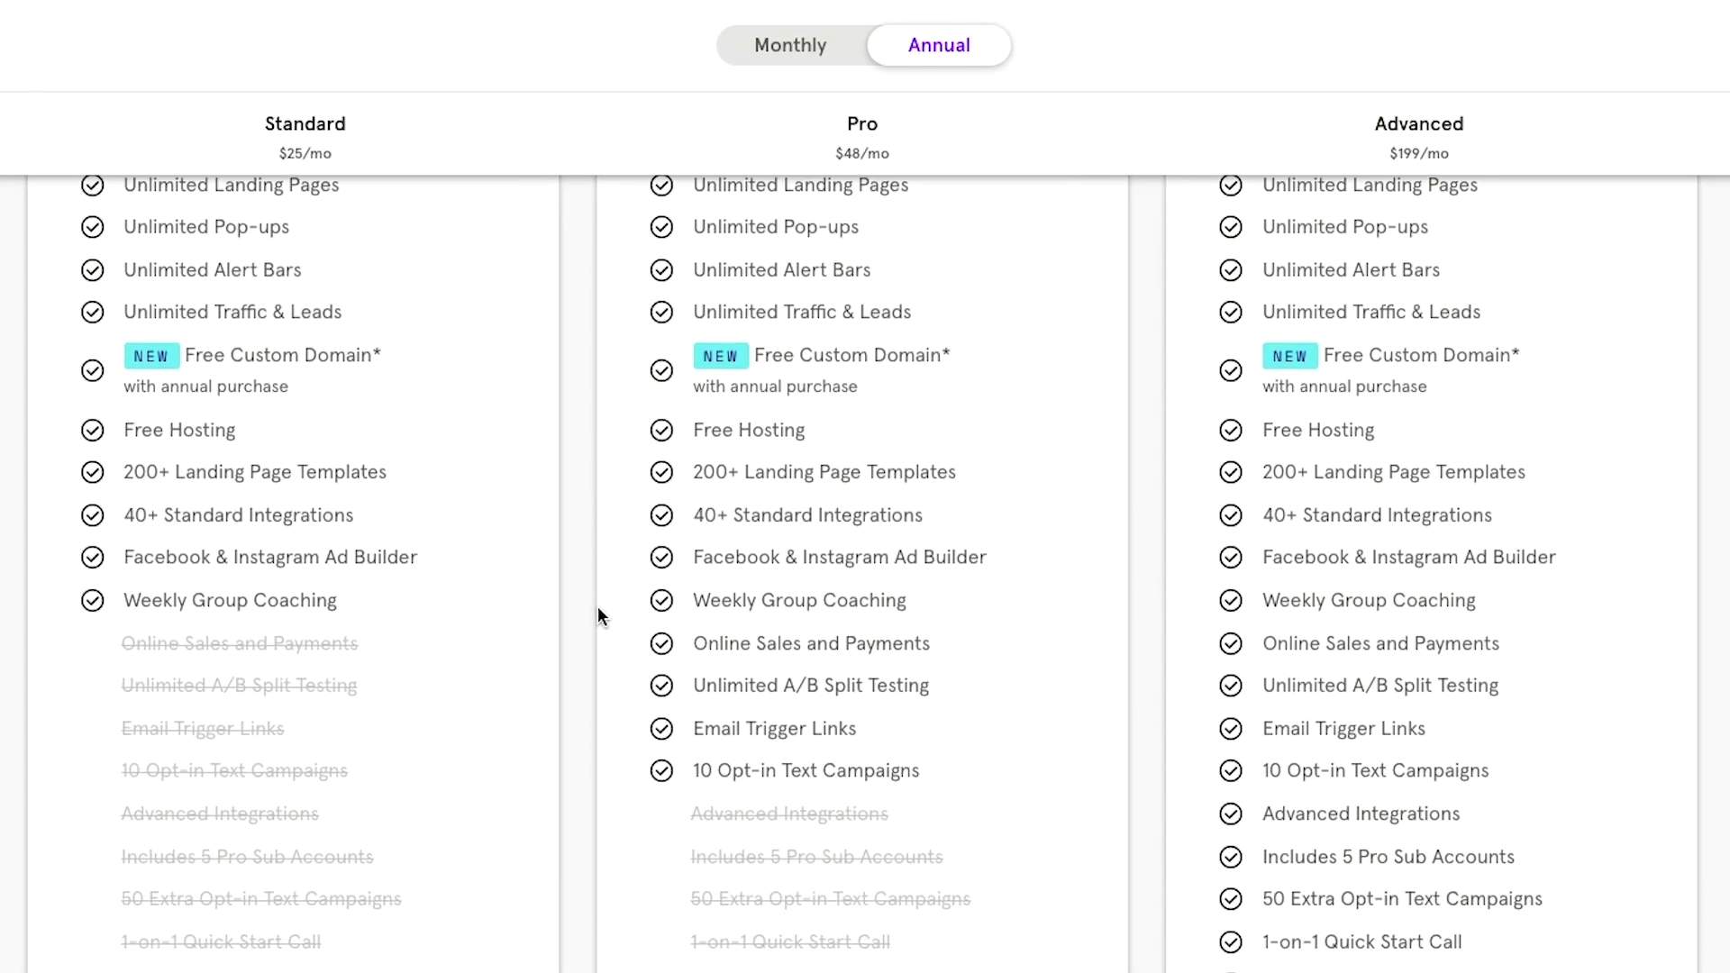
pyautogui.scroll(1, 597, 609)
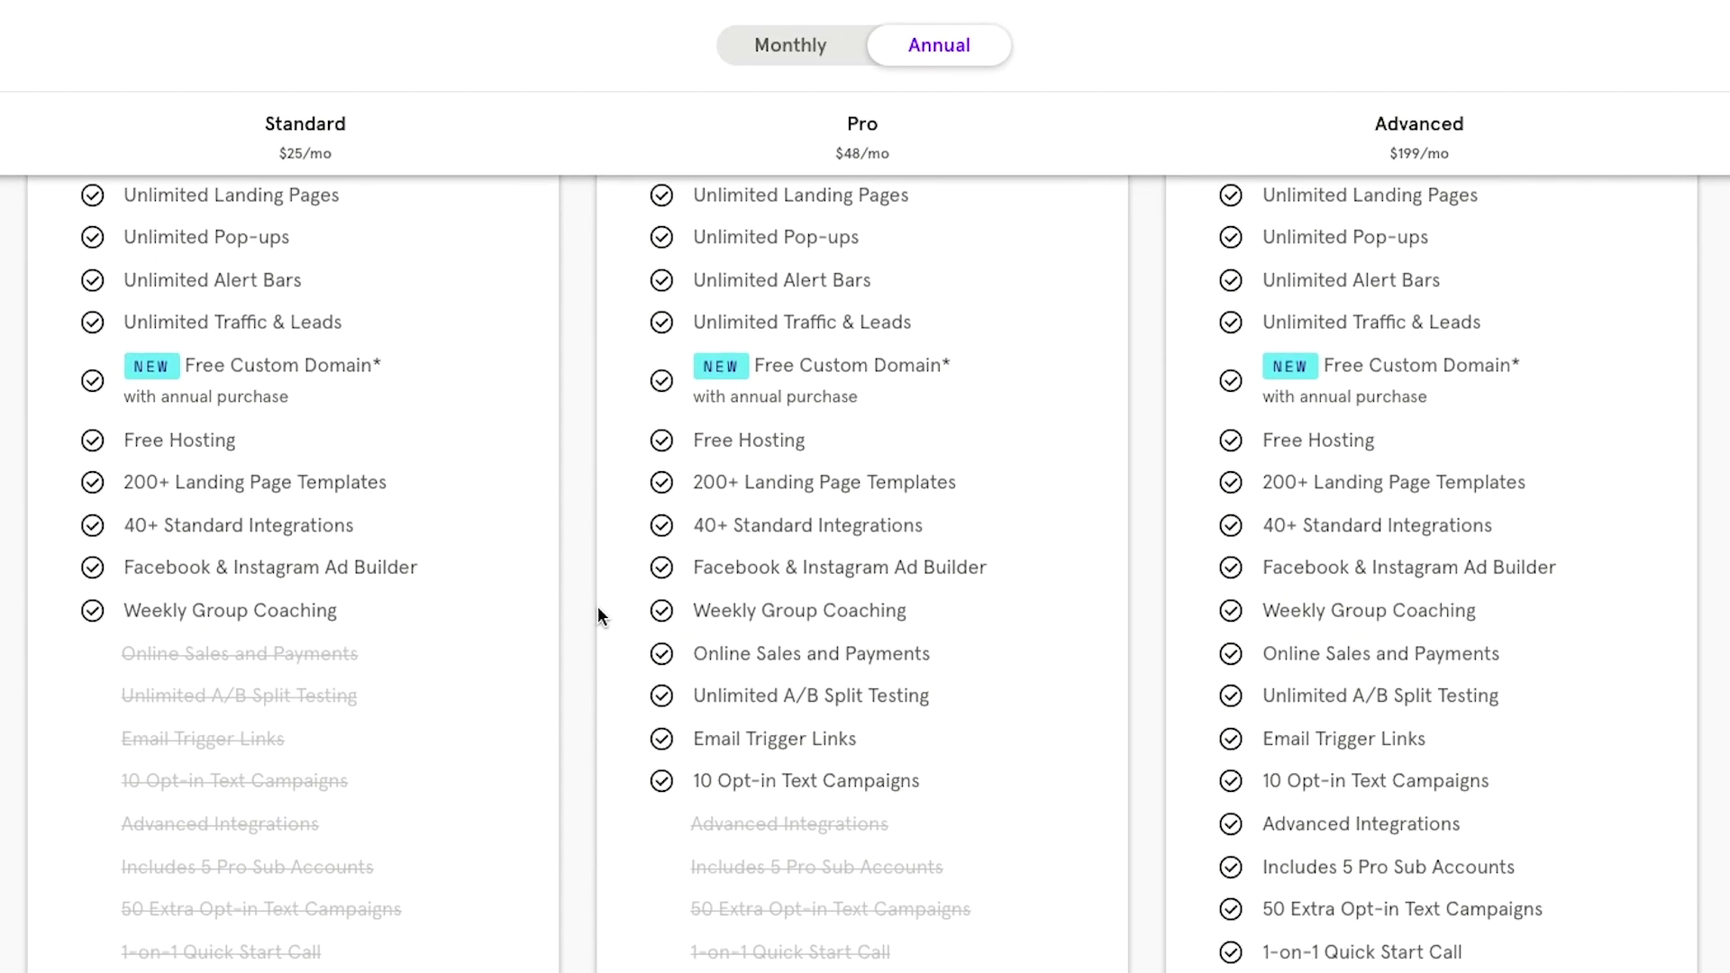
pyautogui.scroll(-1, 598, 608)
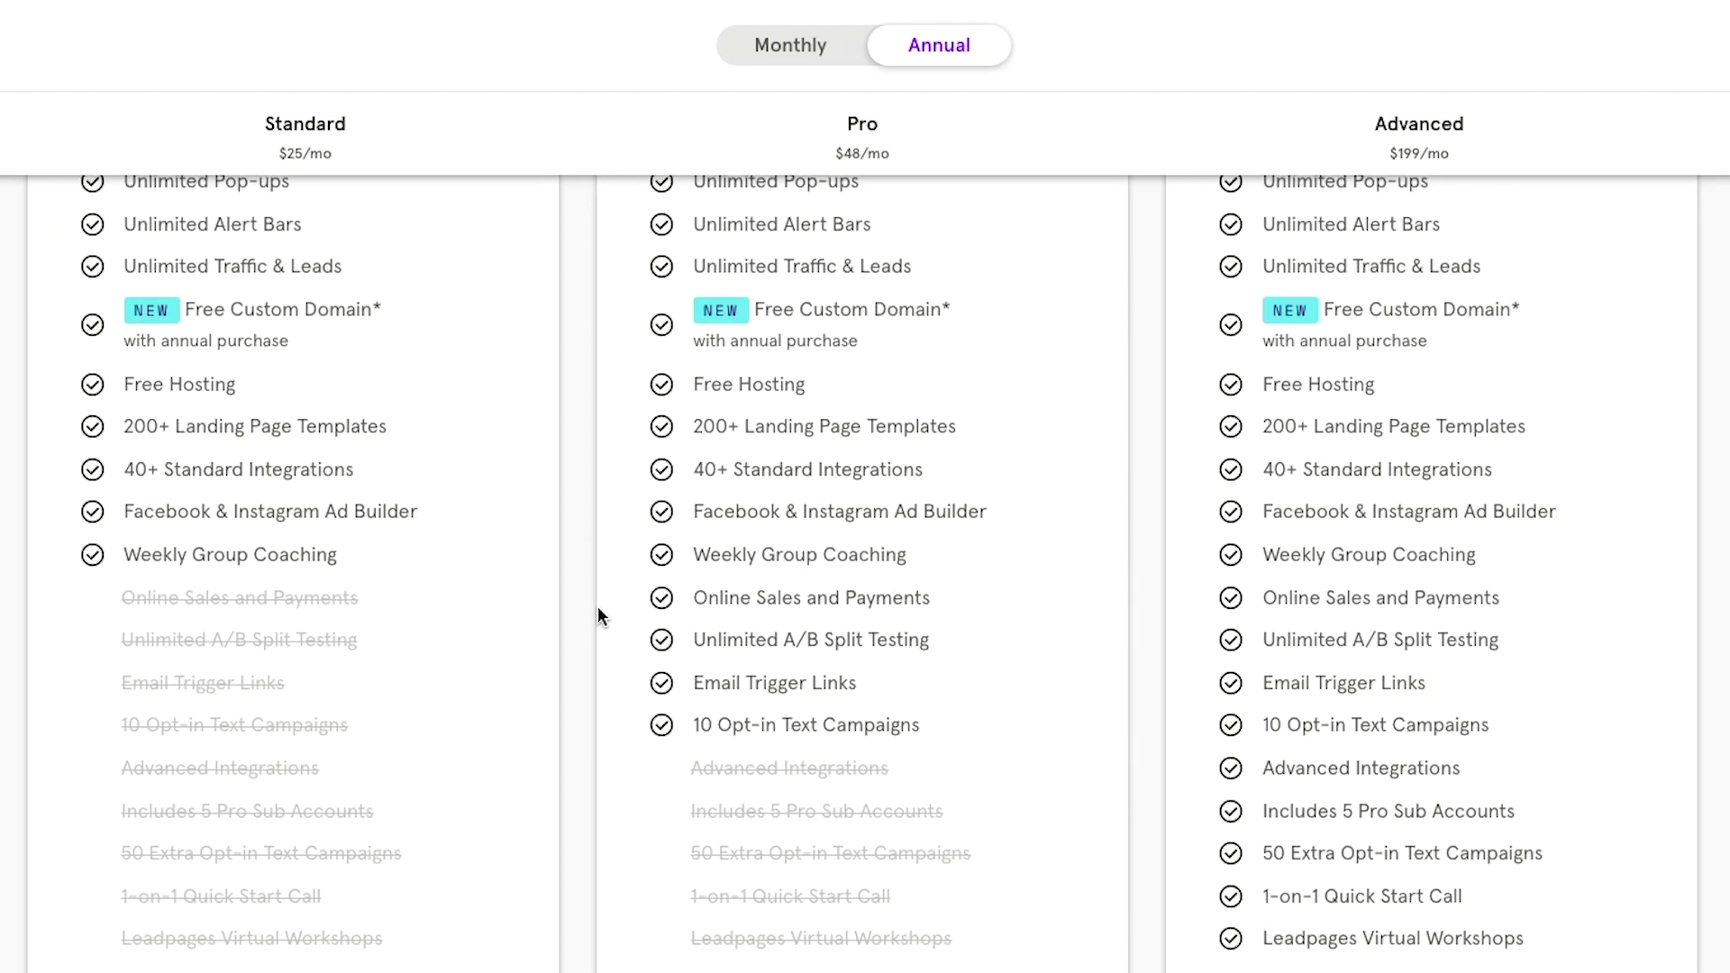
pyautogui.scroll(3, 598, 613)
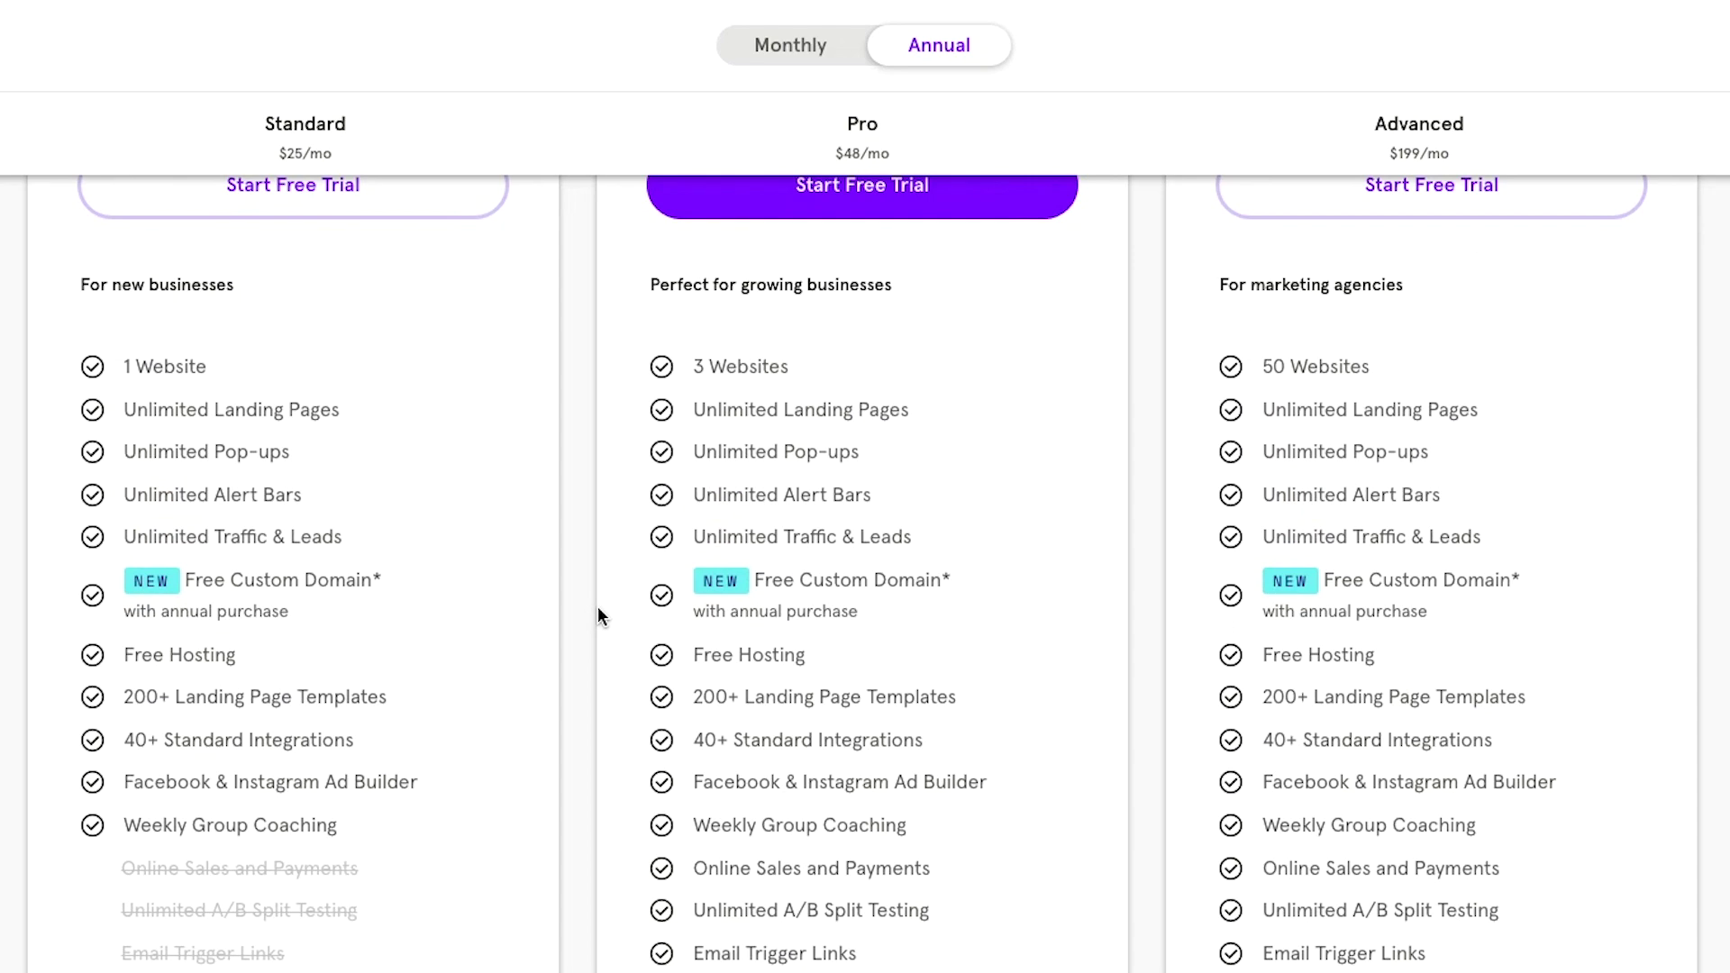
pyautogui.scroll(3, 598, 605)
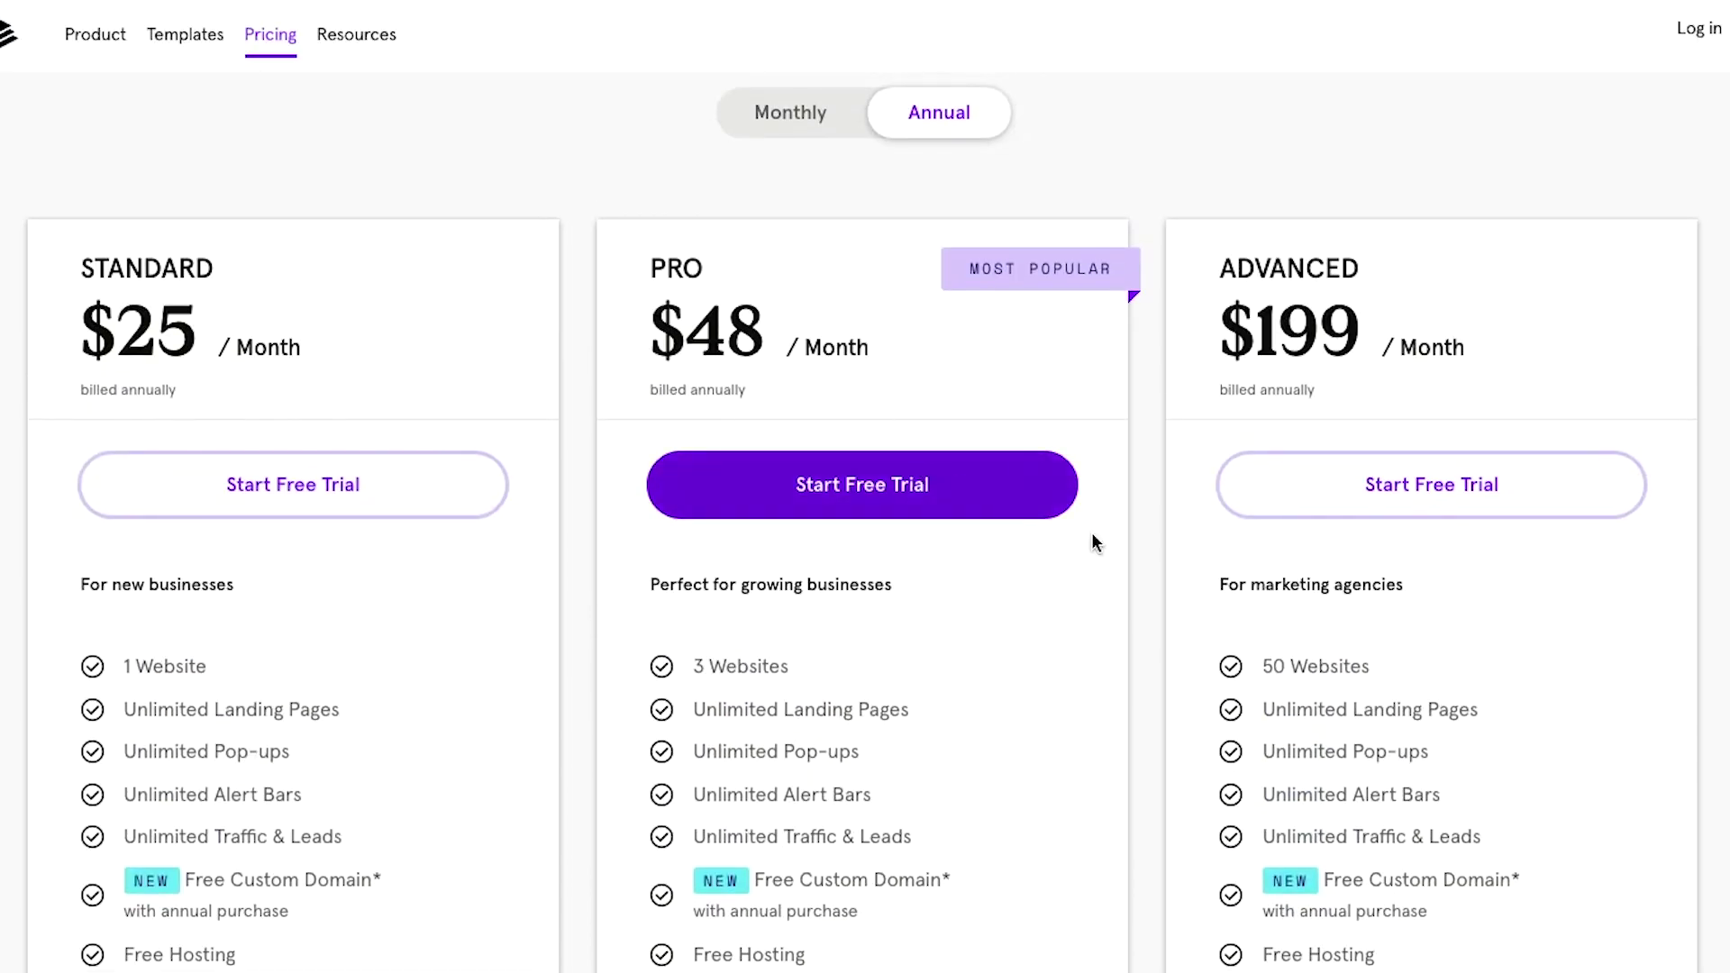
pyautogui.scroll(-7, 1224, 766)
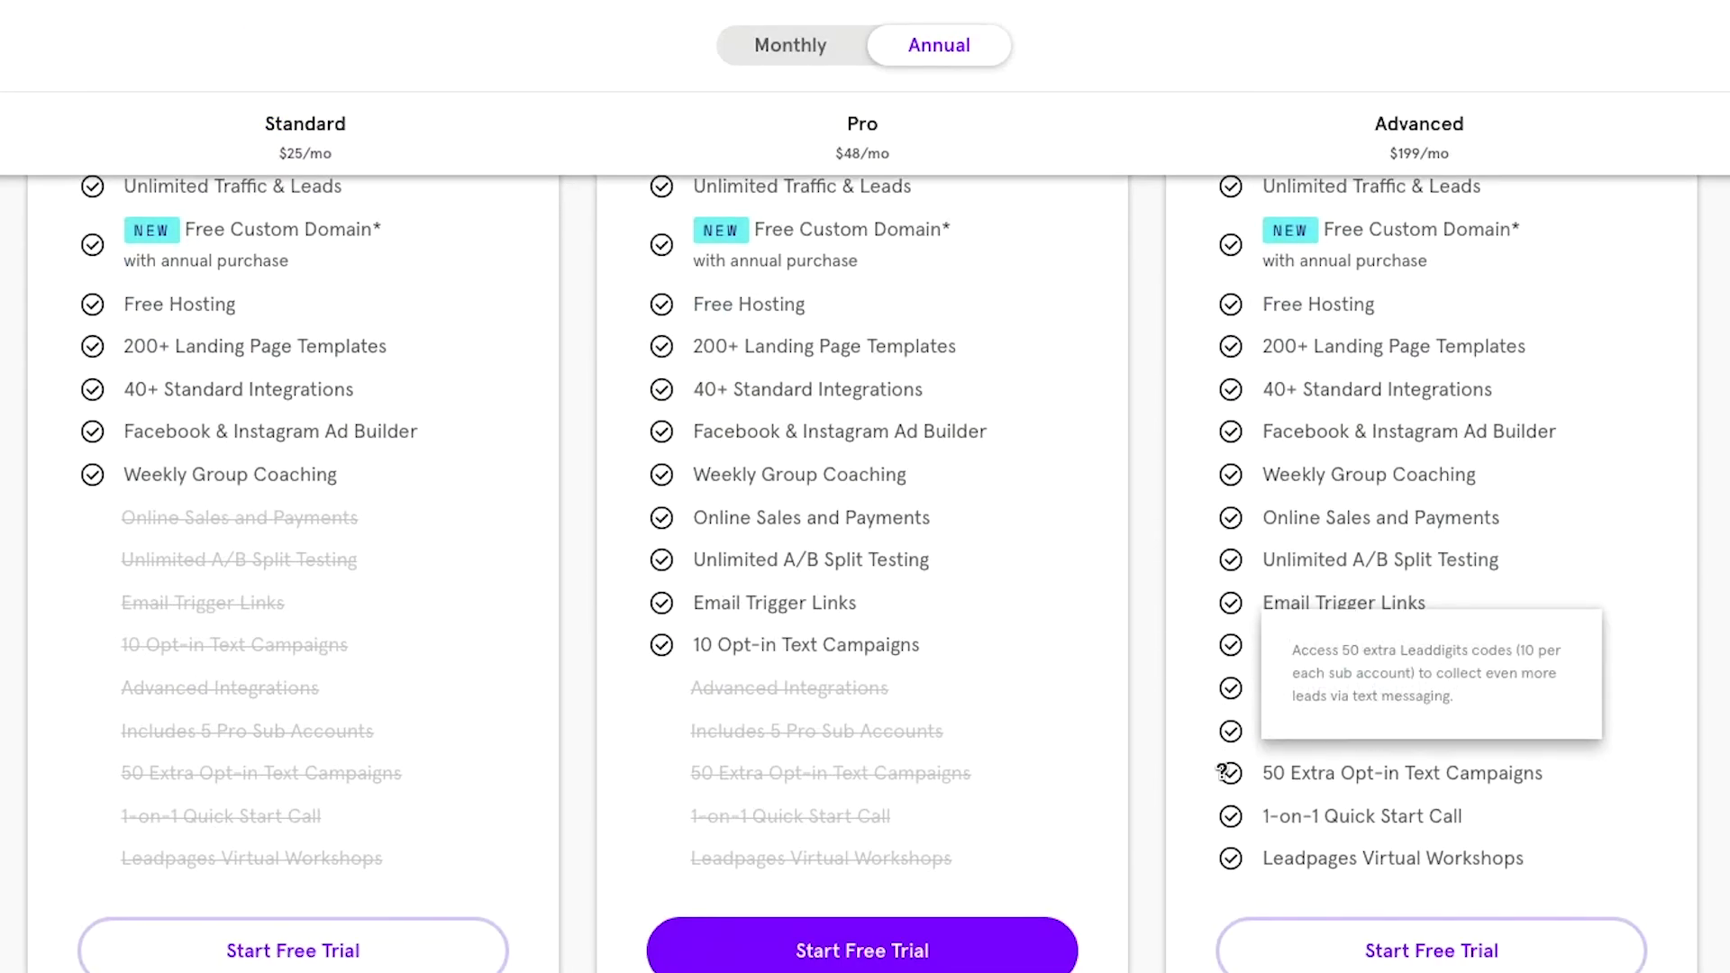
# Step: Examine the price and feature list of the website-only Start plan further down the pricing page
pyautogui.scroll(-10, 1222, 772)
pyautogui.scroll(-3, 1222, 771)
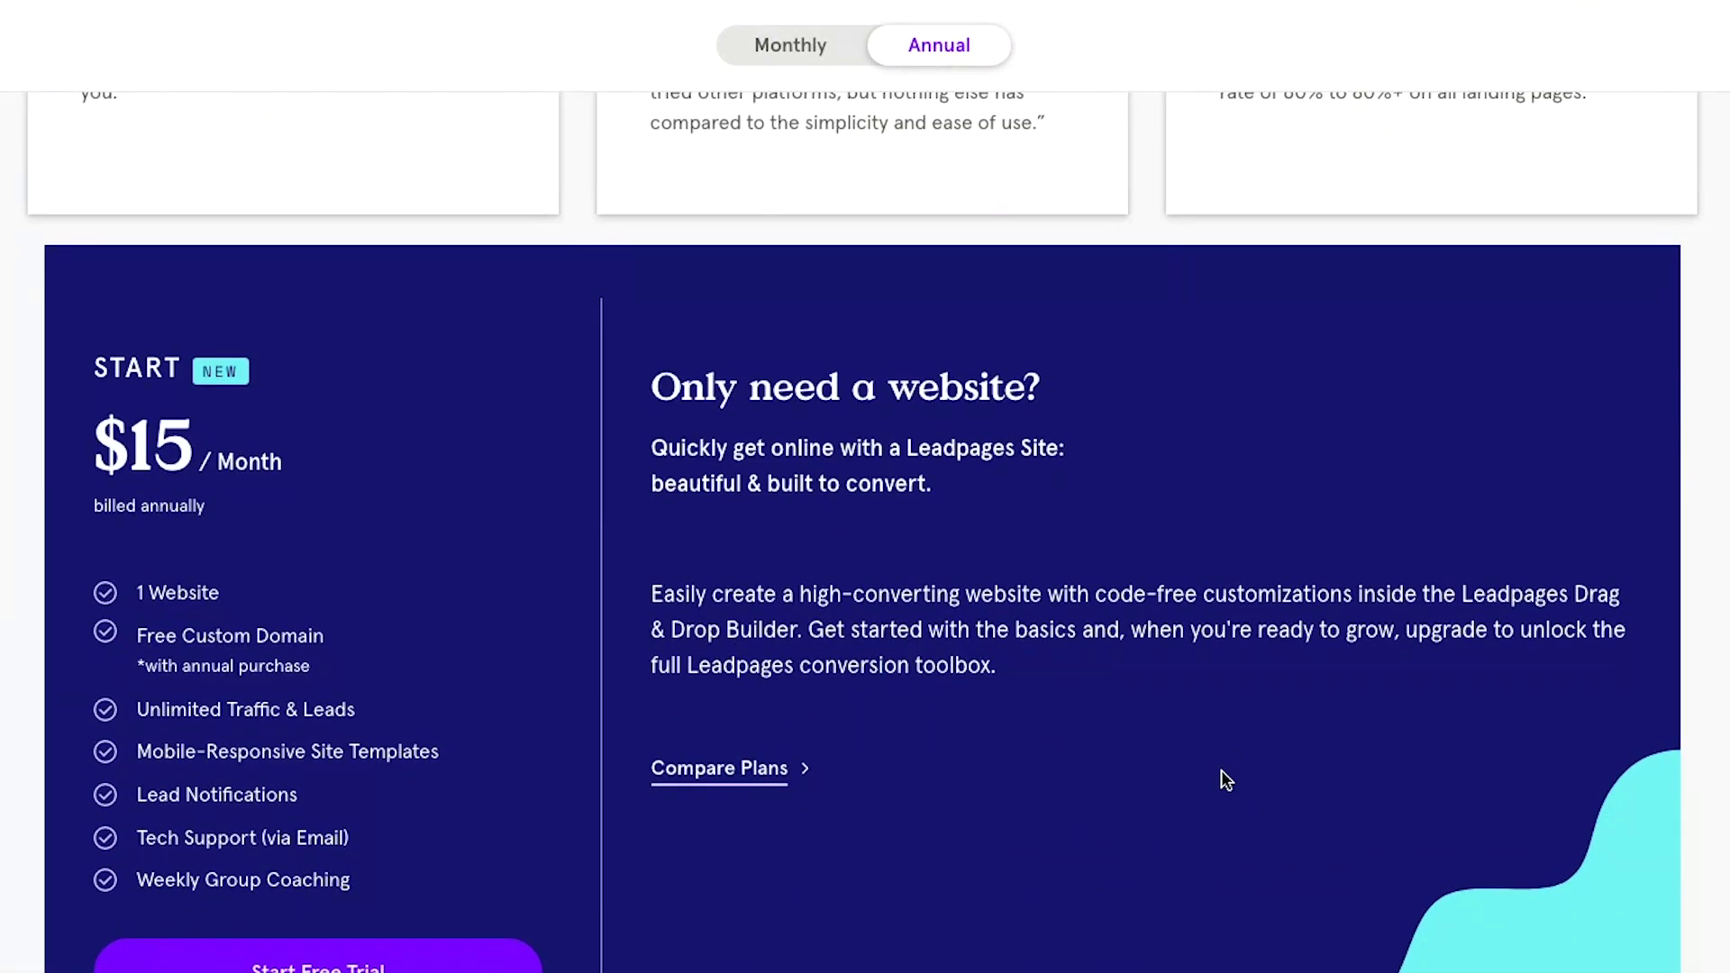
pyautogui.scroll(-1, 1220, 770)
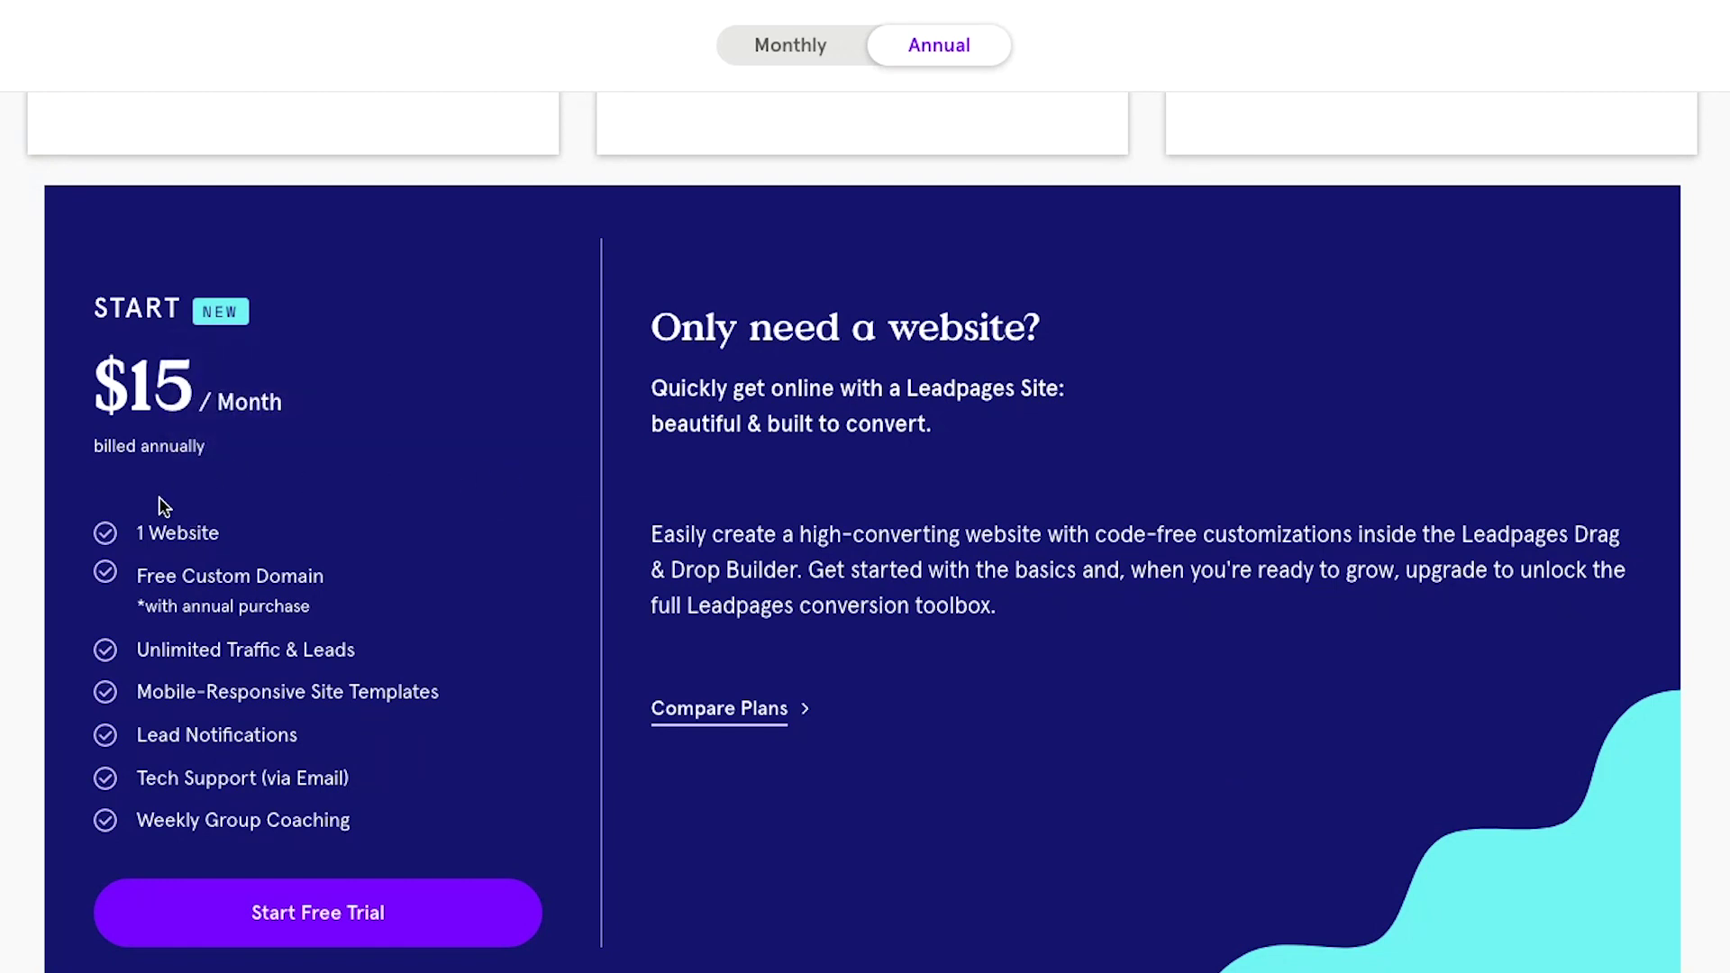
pyautogui.moveTo(422, 546)
pyautogui.moveTo(181, 577)
# Step: Return to the Standard, Pro and Advanced plan cards and review their feature lists again
pyautogui.scroll(10, 865, 541)
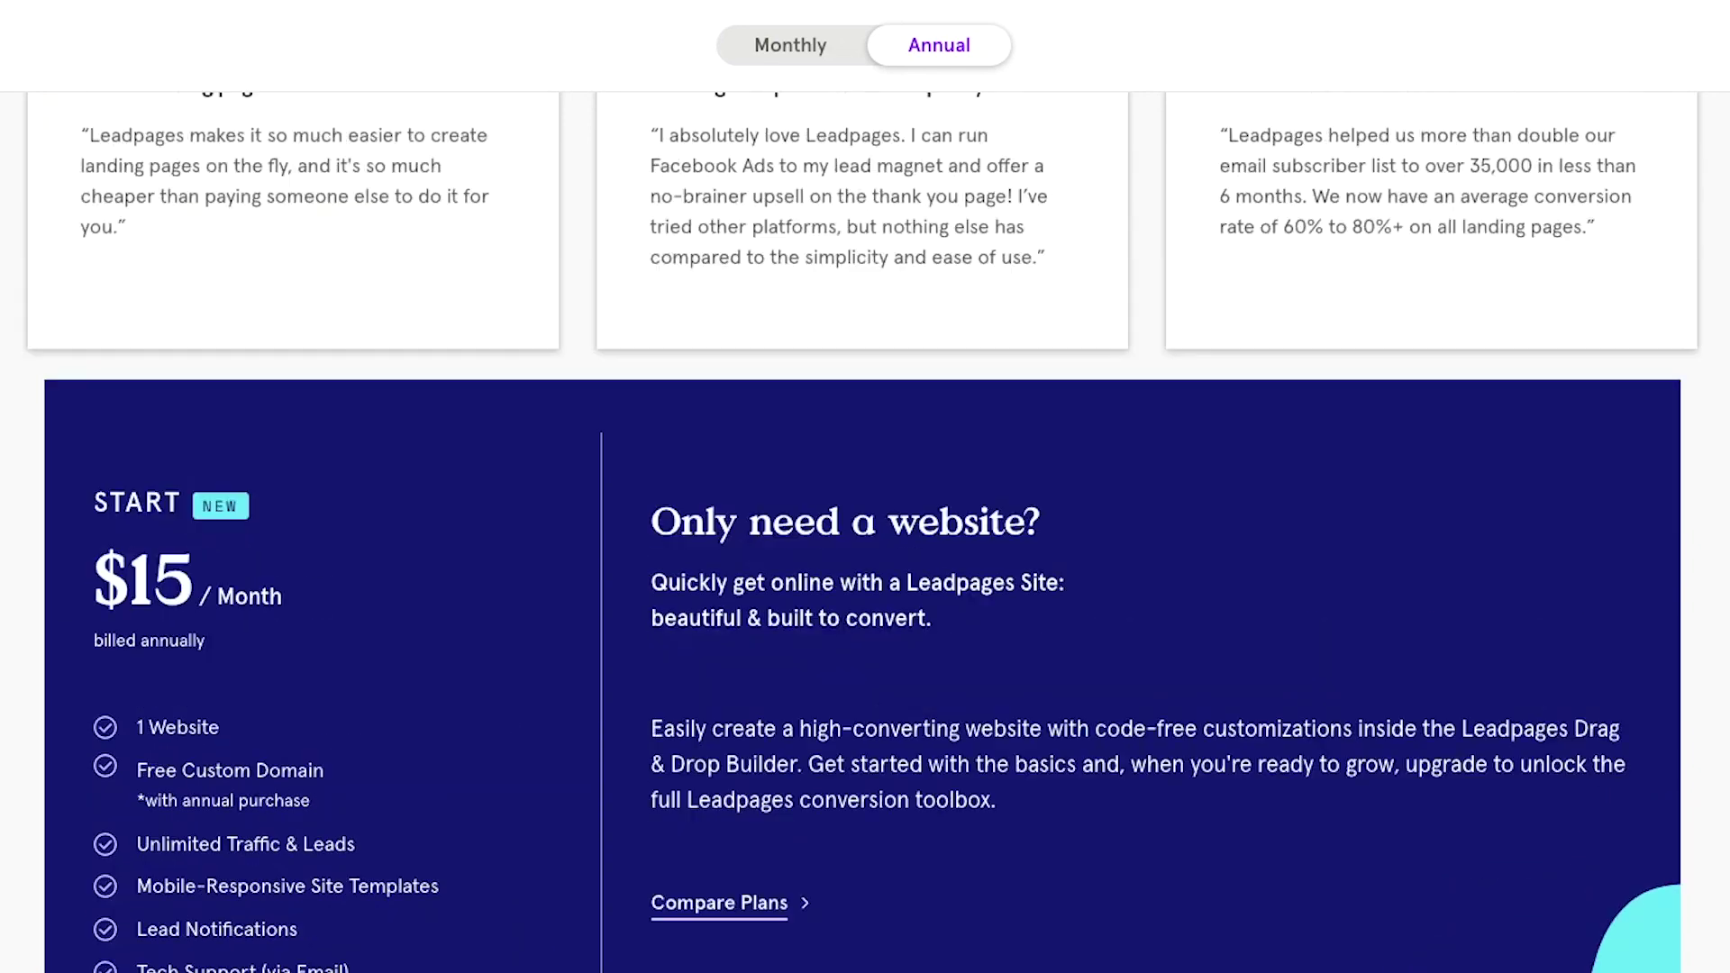
pyautogui.scroll(4, 865, 540)
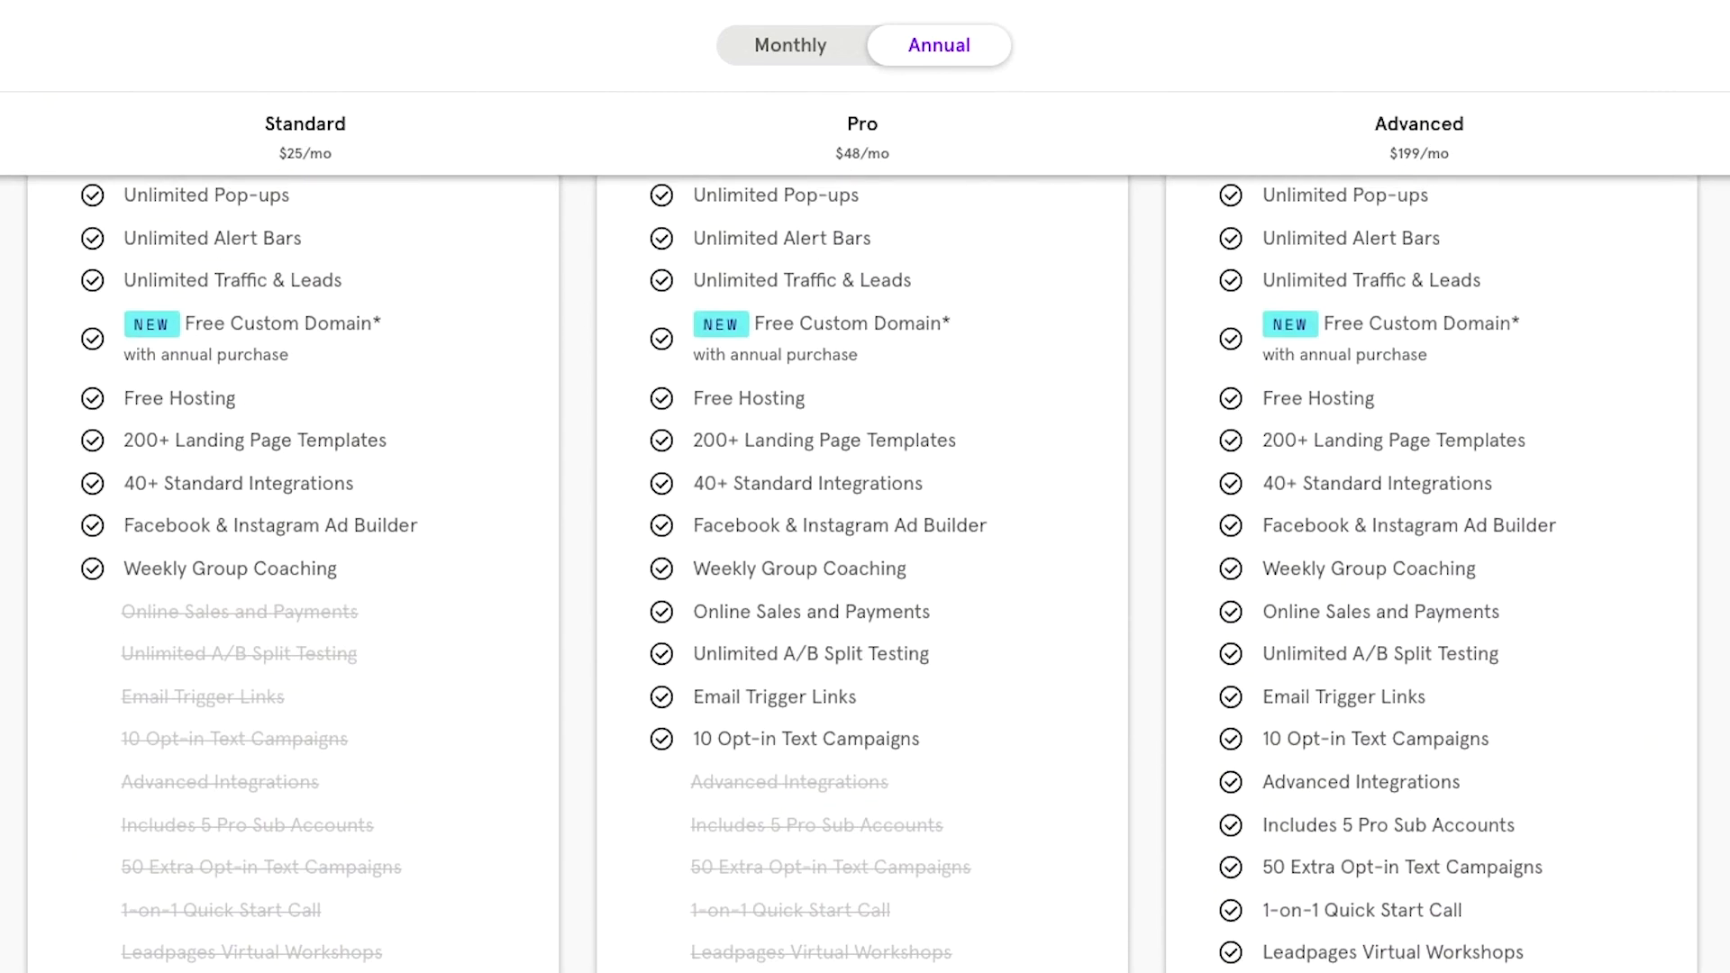
pyautogui.scroll(2, 865, 540)
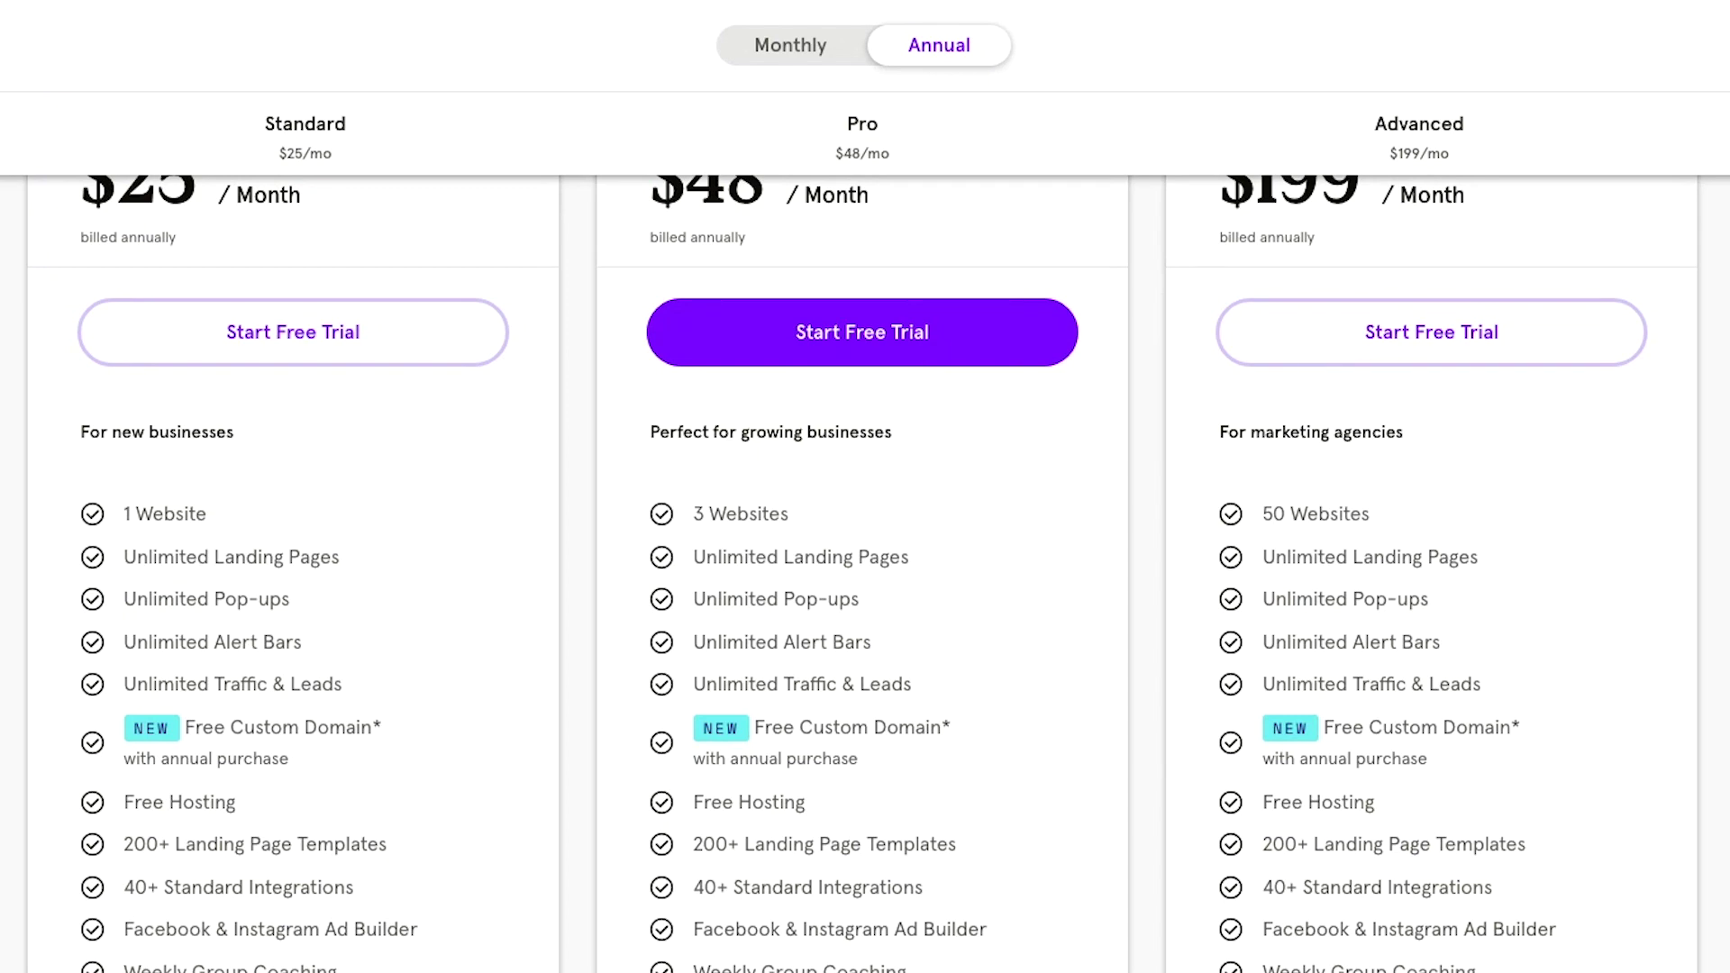
pyautogui.scroll(2, 865, 541)
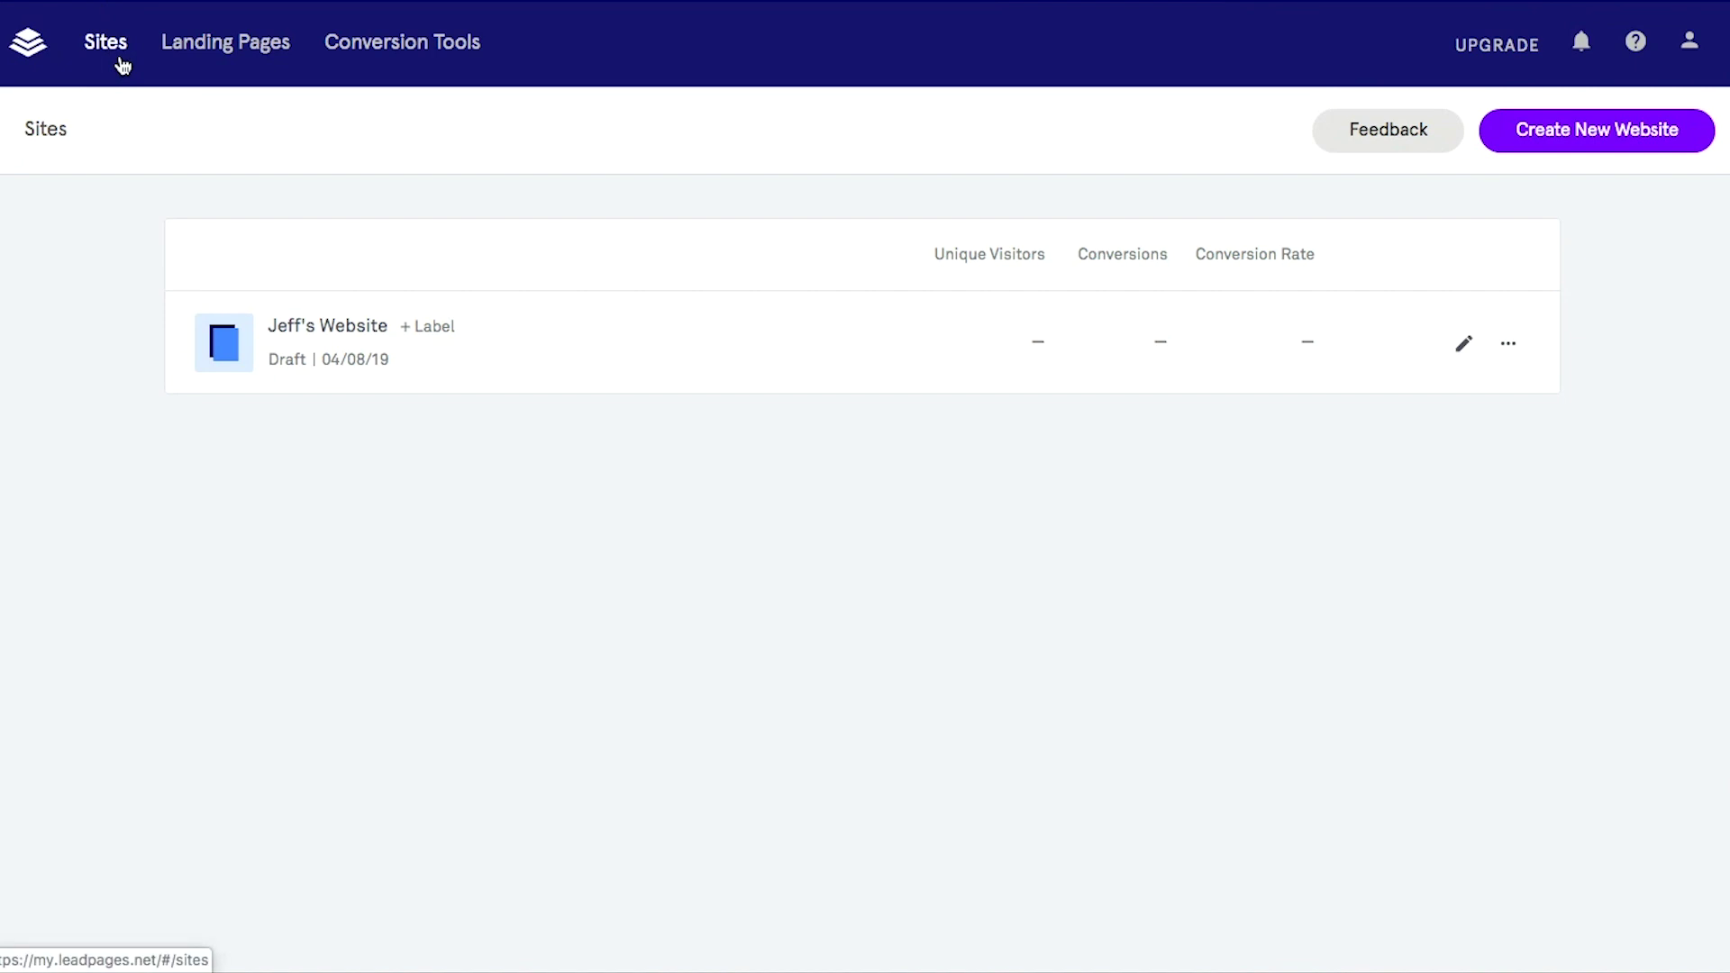
# Step: View the account's list of landing pages and its list of pop-ups under Conversion Tools
pyautogui.click(258, 51)
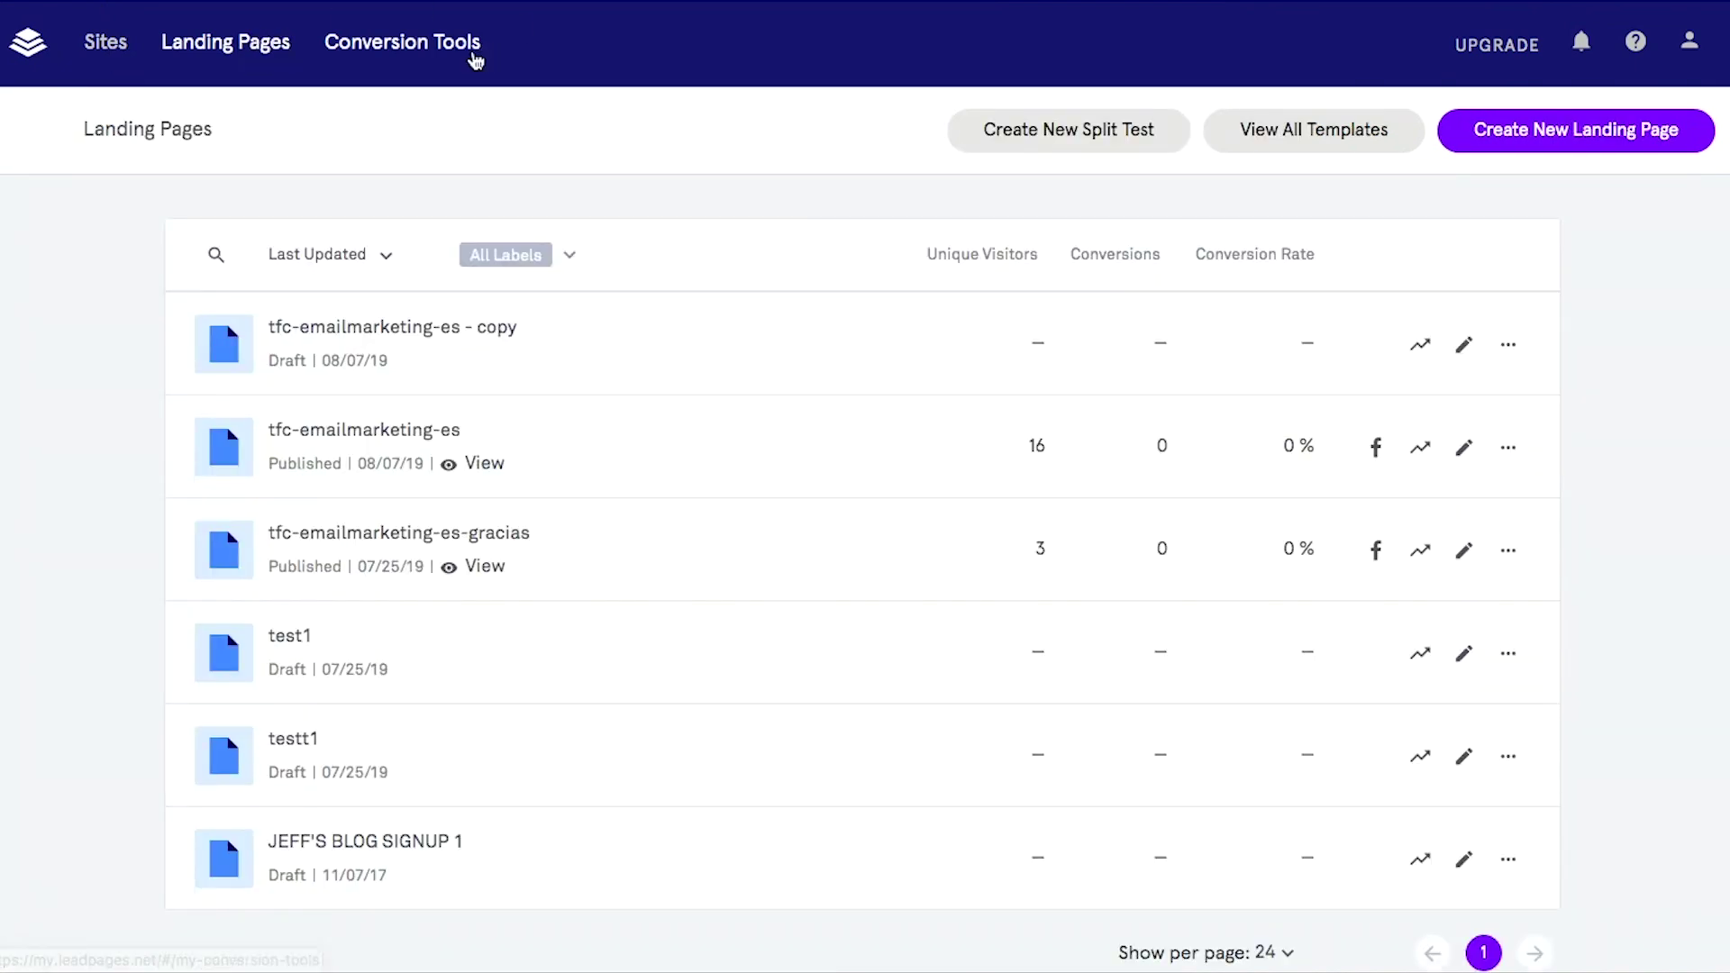
pyautogui.click(440, 58)
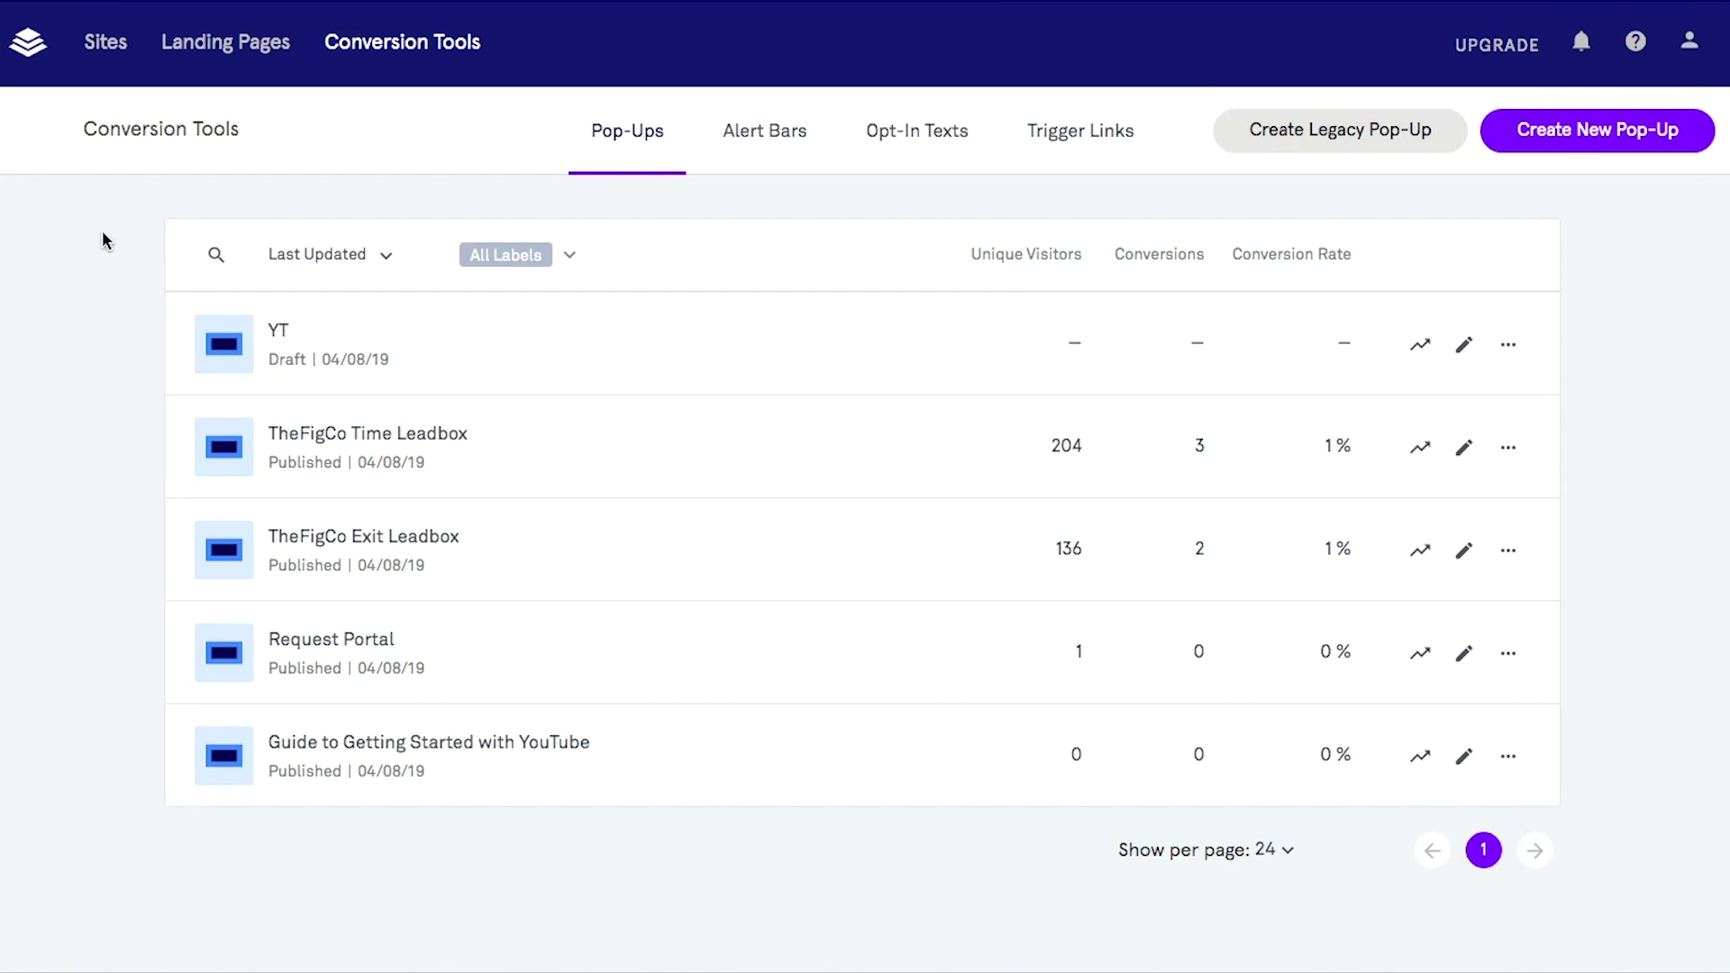
# Step: Start a new landing page for generating leads, with a free resource as the offer to visitors
pyautogui.click(215, 36)
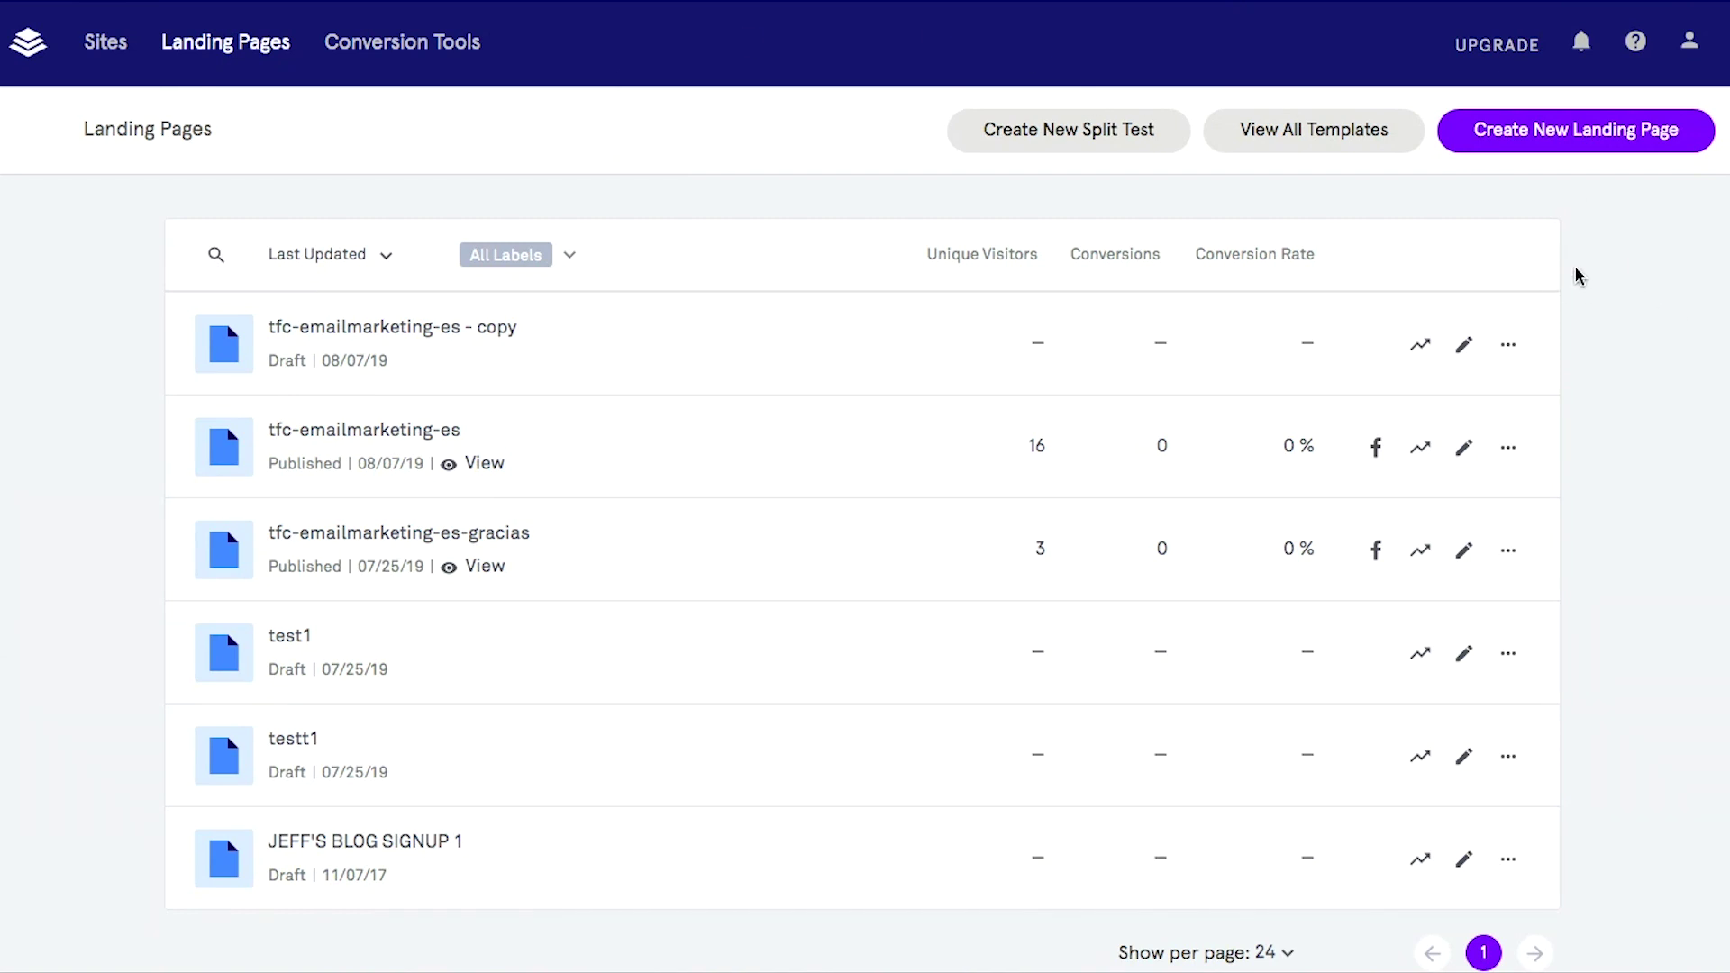
pyautogui.moveTo(618, 324)
pyautogui.click(1568, 153)
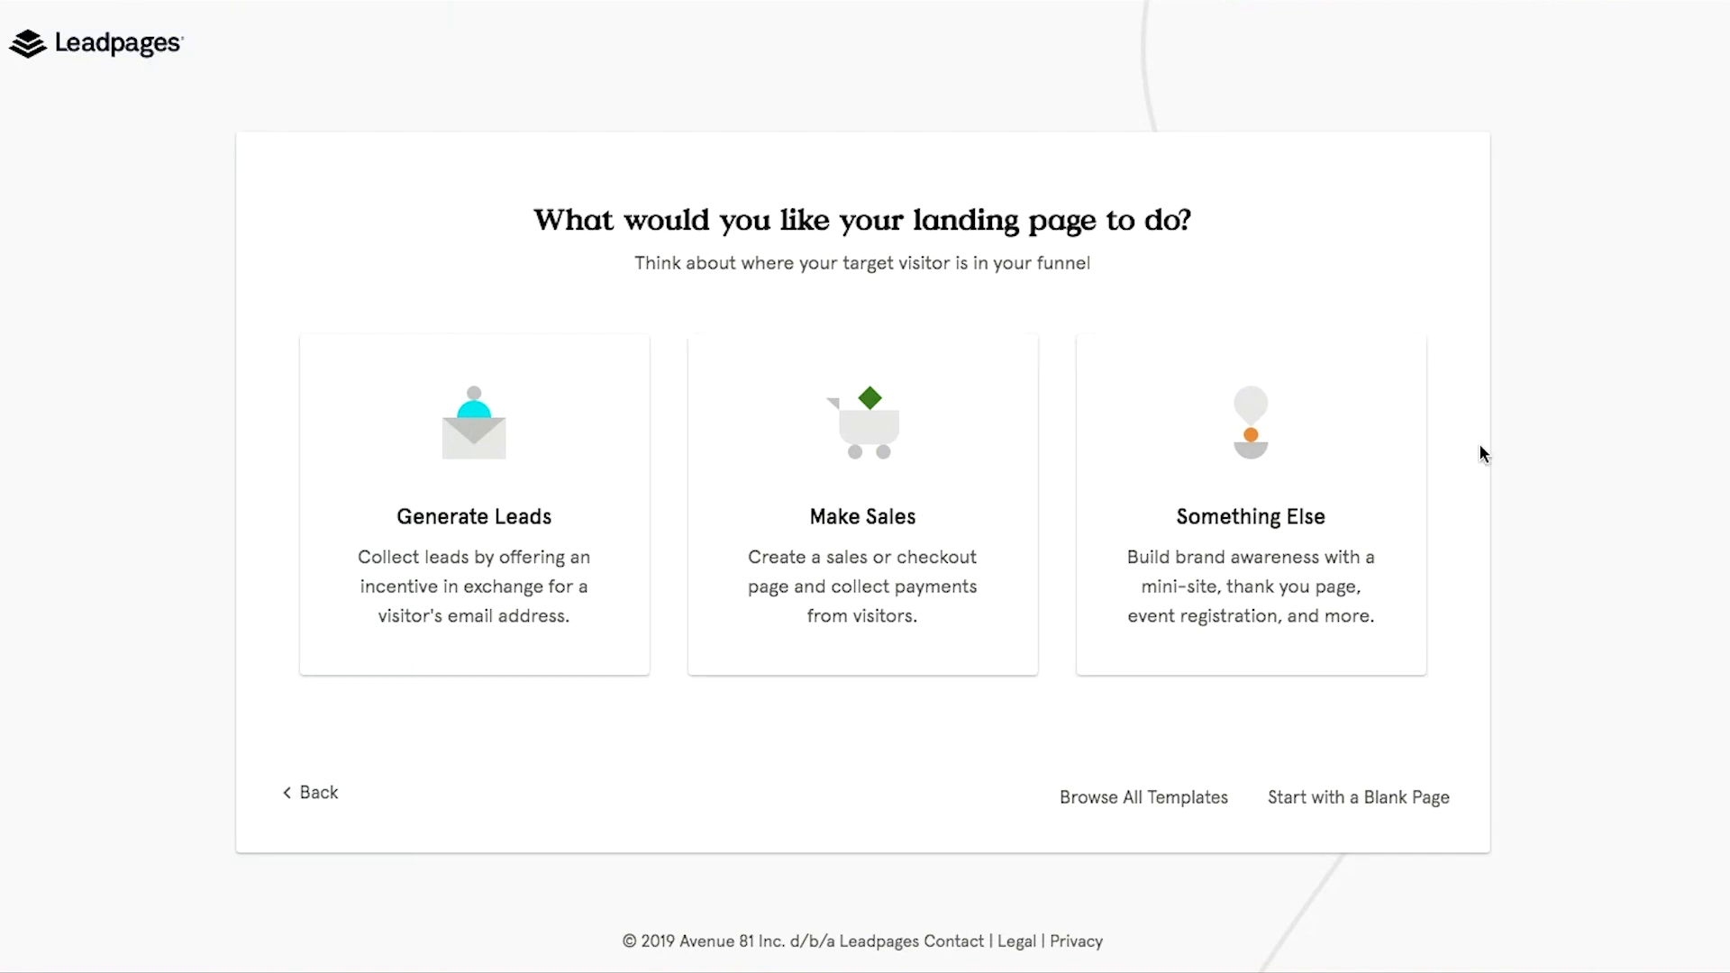
pyautogui.click(533, 593)
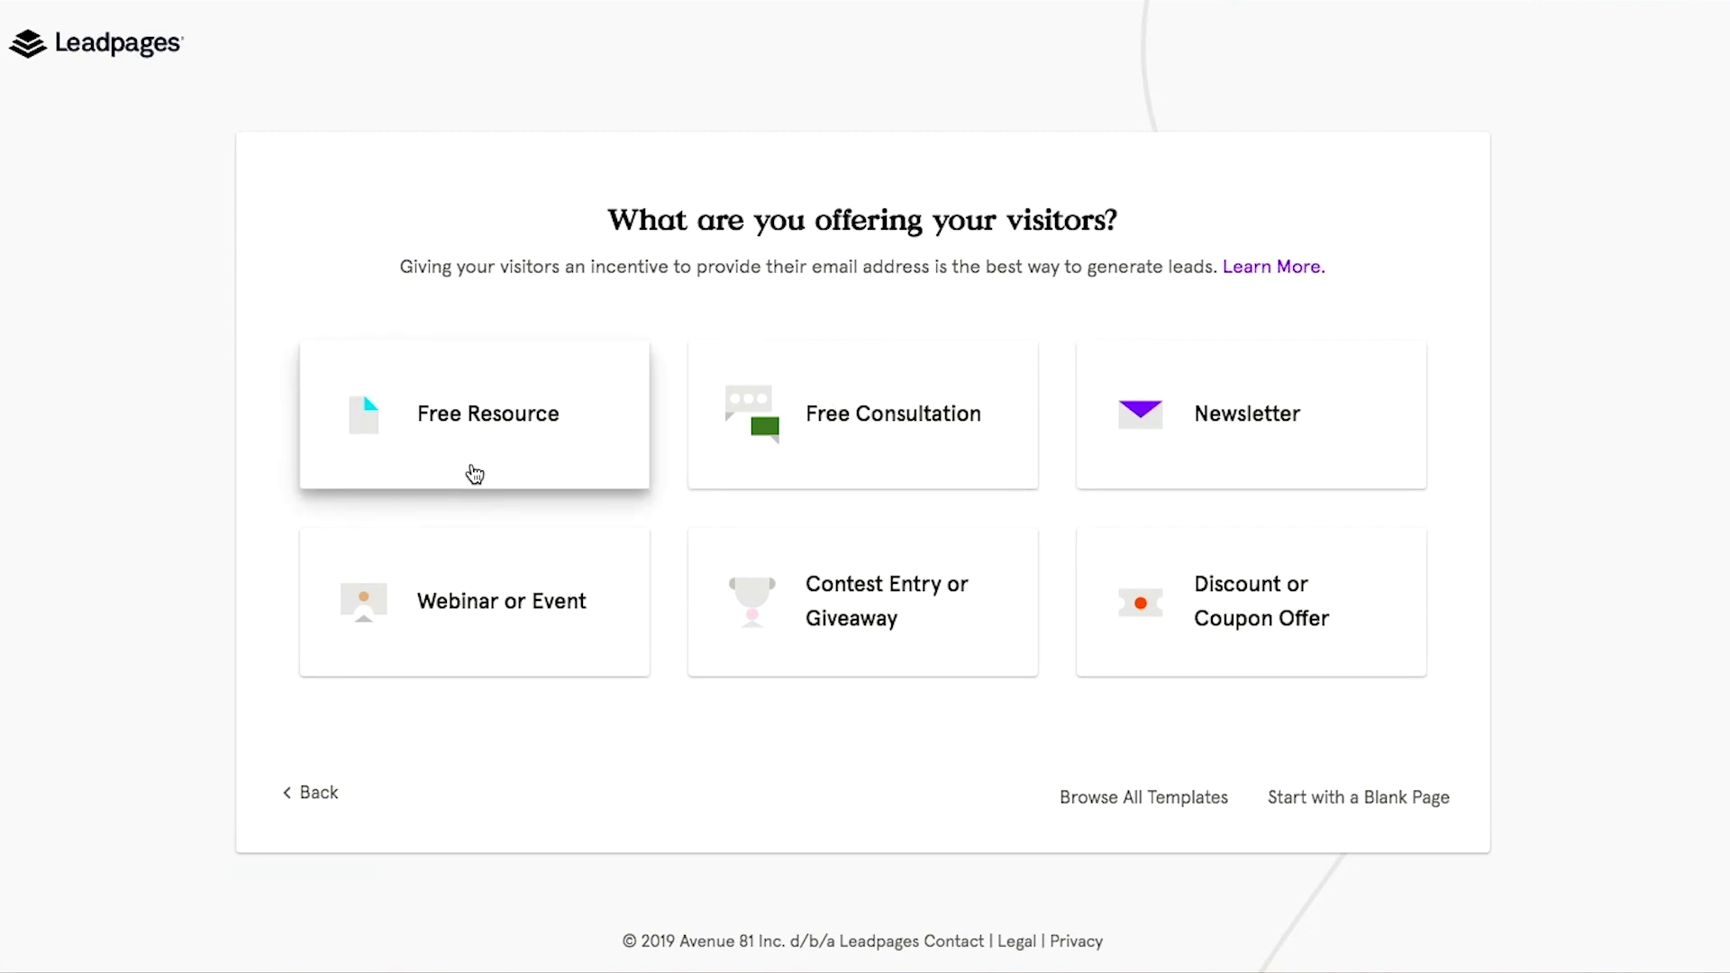
pyautogui.click(475, 474)
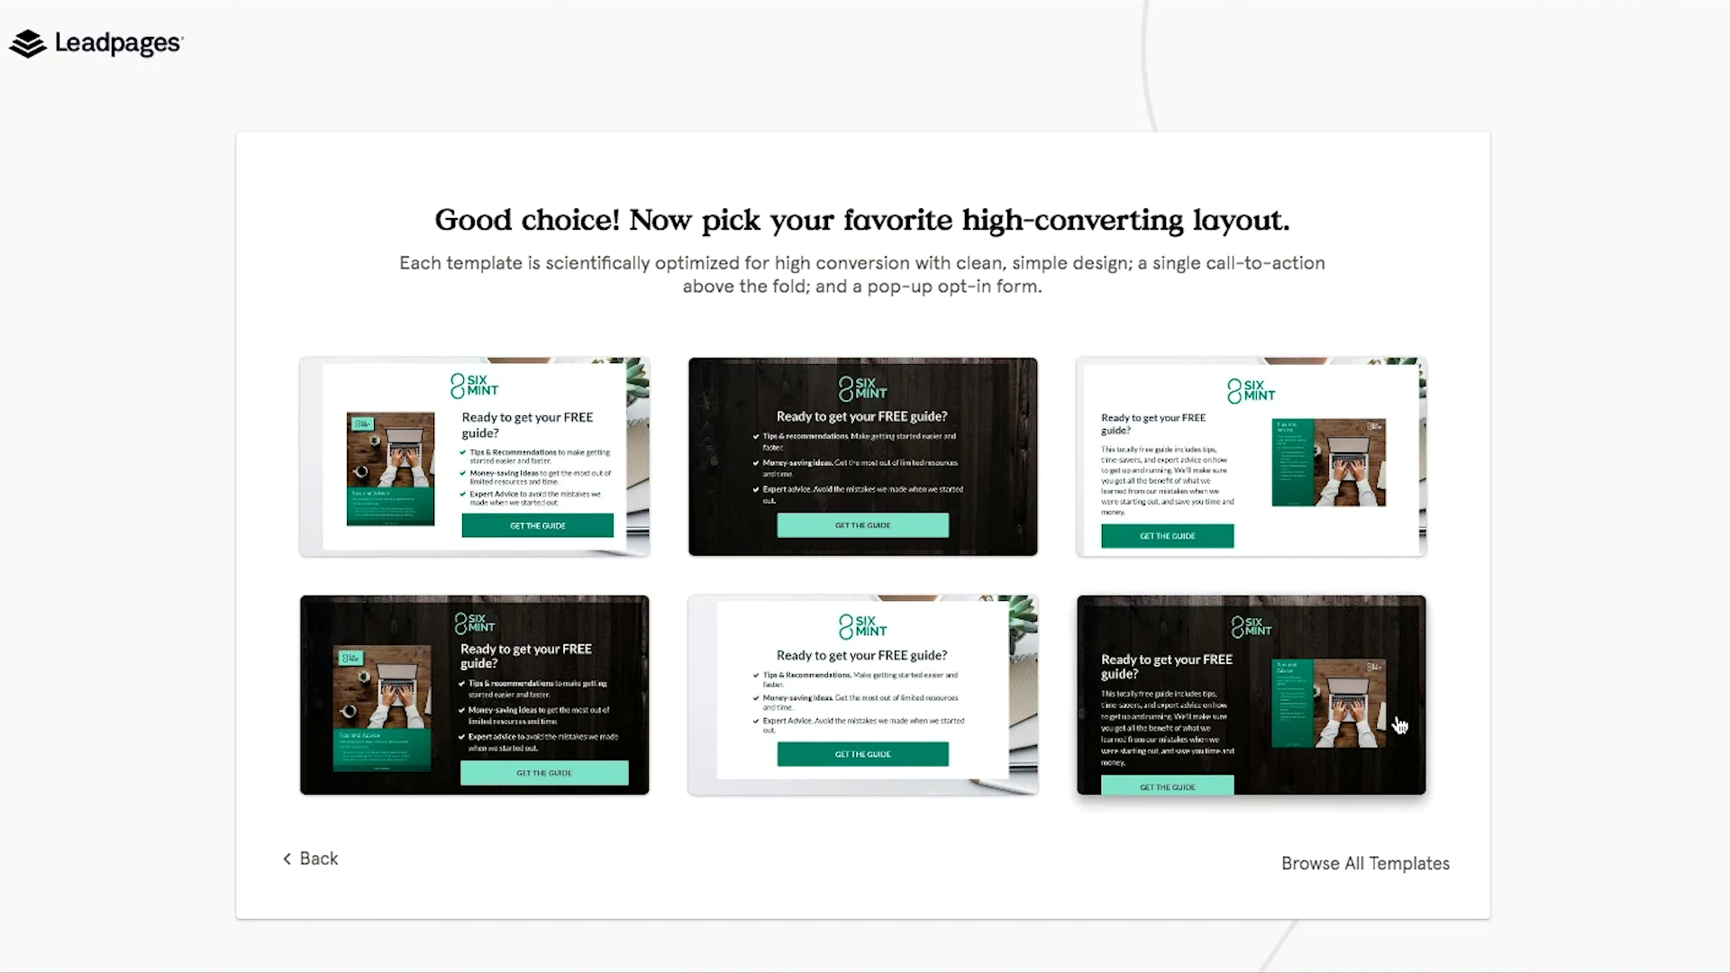
# Step: Browse all drag-and-drop landing page templates and open the preview of the Sporty Ebook Page template
pyautogui.click(1342, 865)
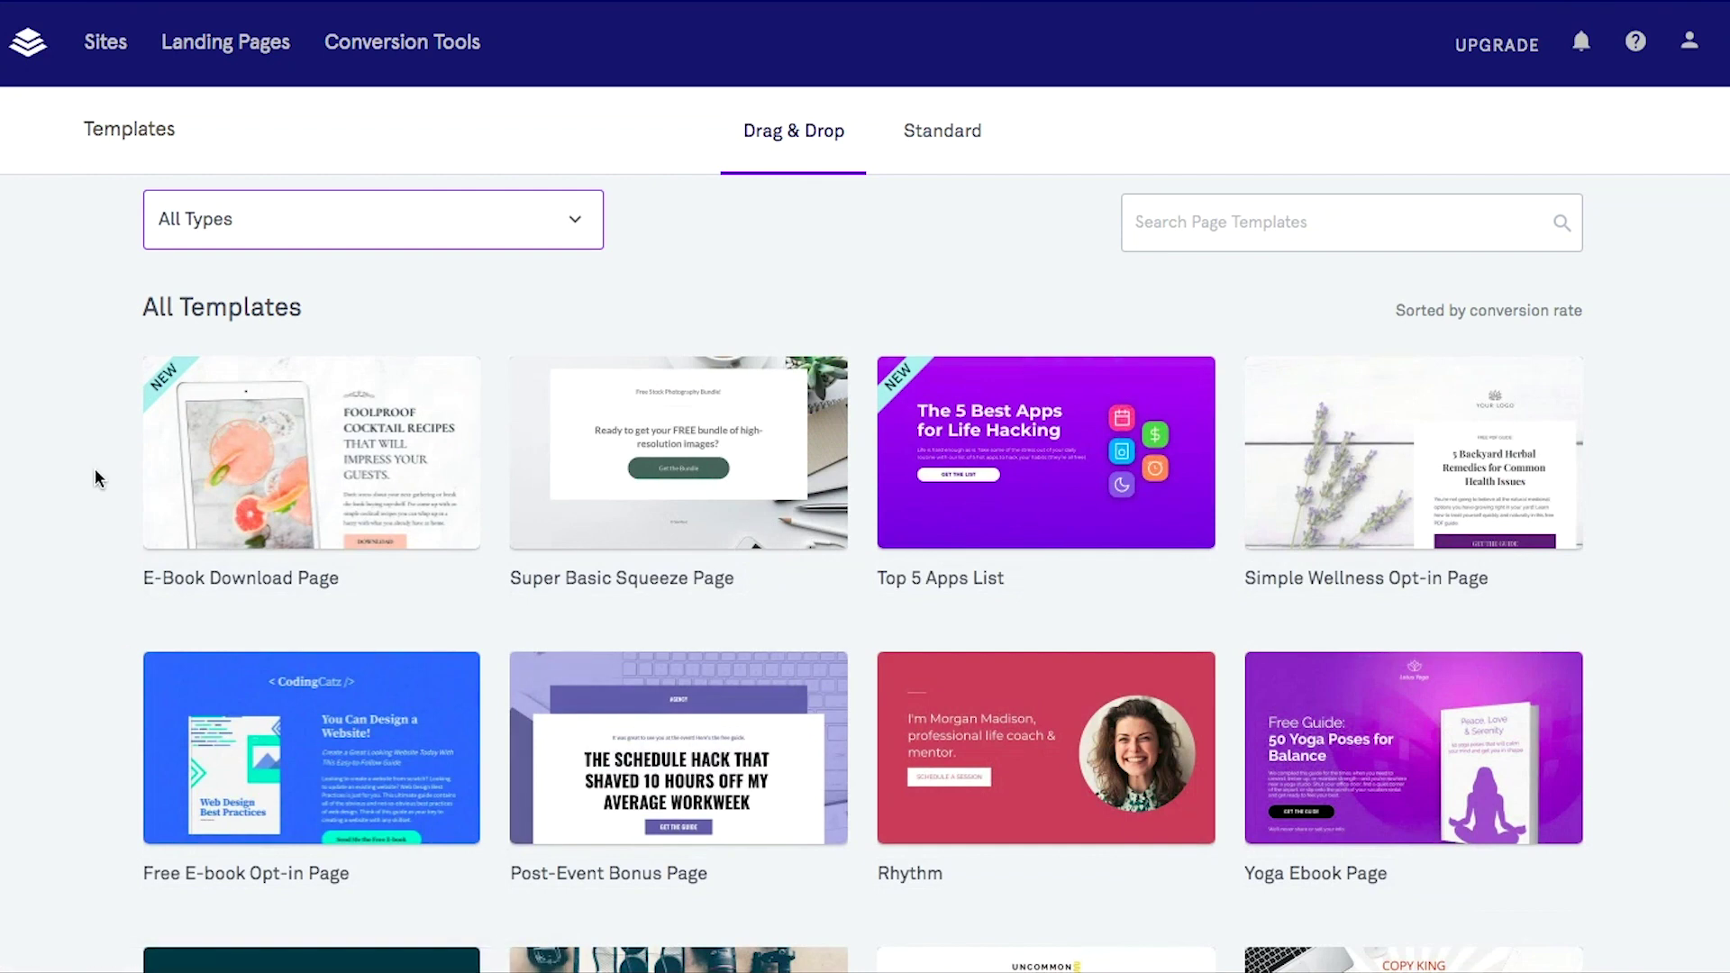
pyautogui.scroll(-1, 93, 574)
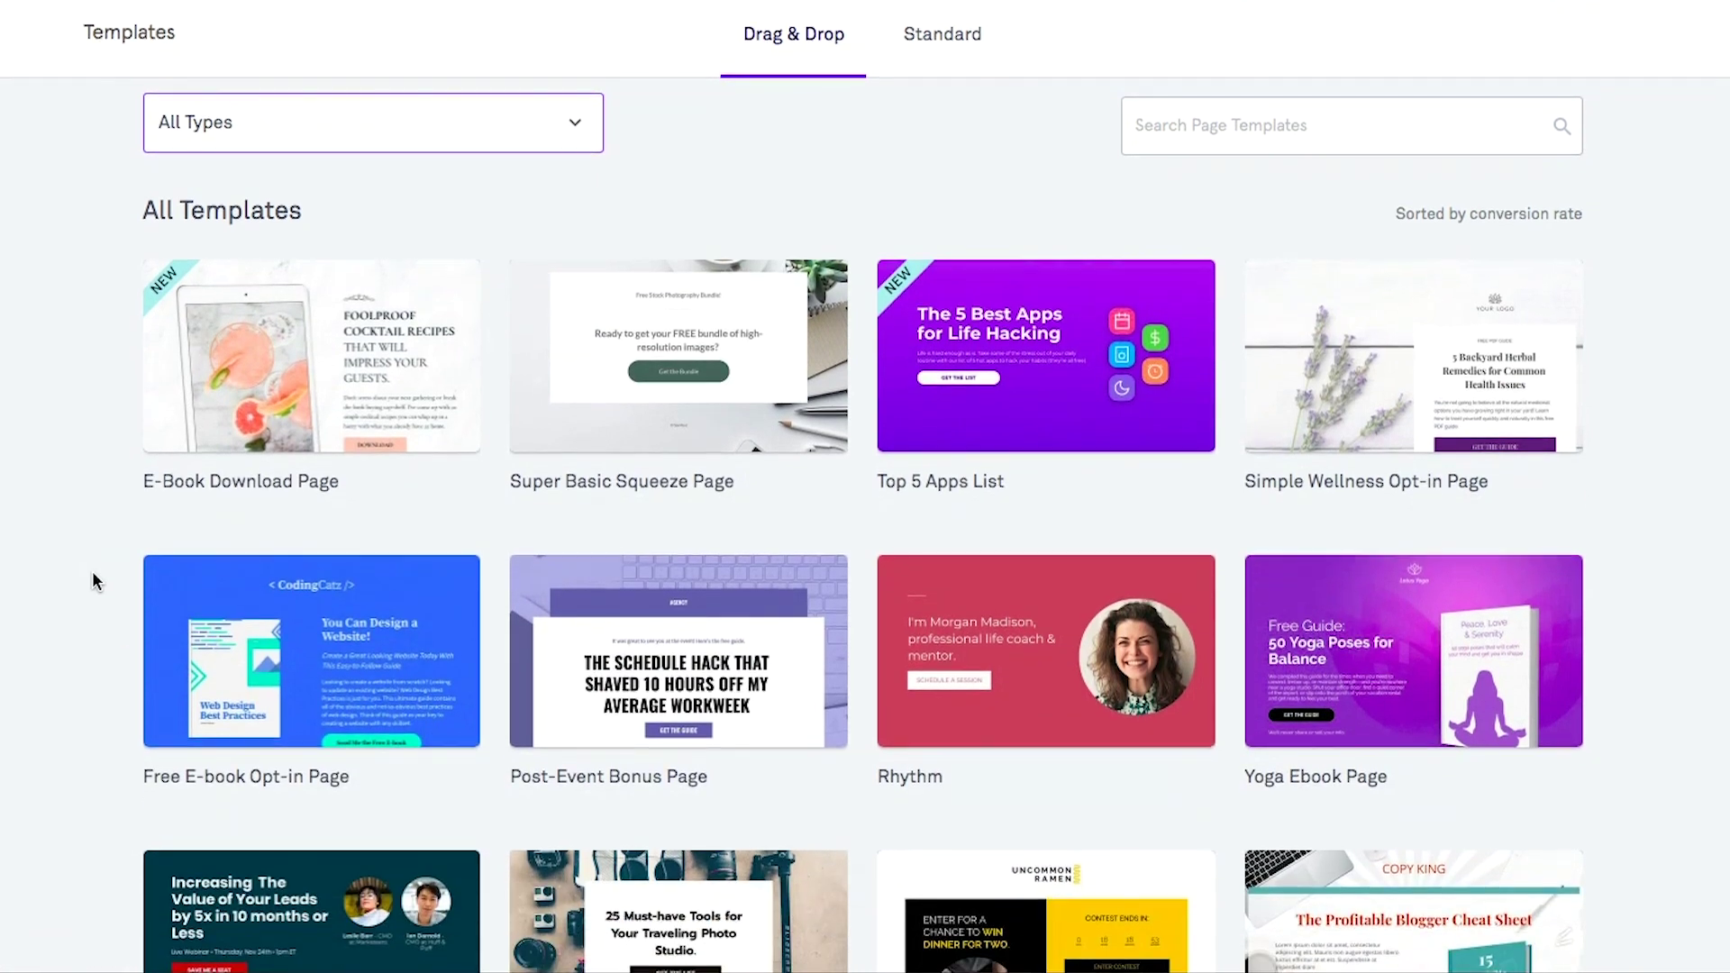
pyautogui.scroll(-10, 92, 571)
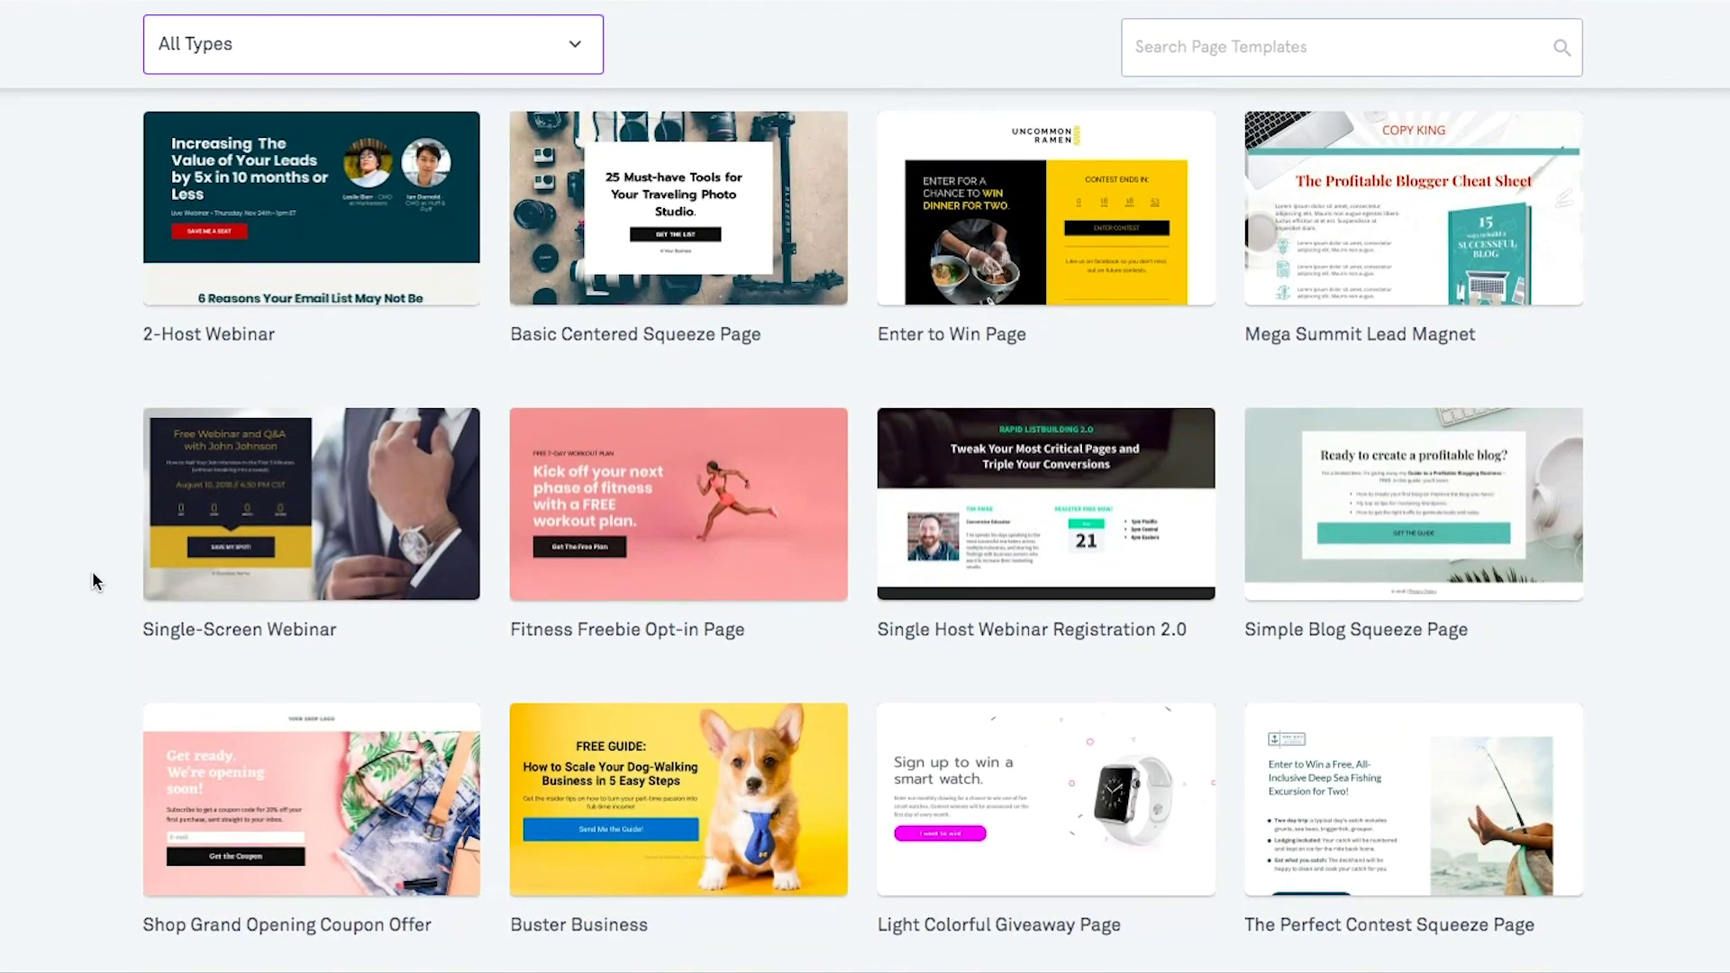
pyautogui.scroll(-2, 93, 574)
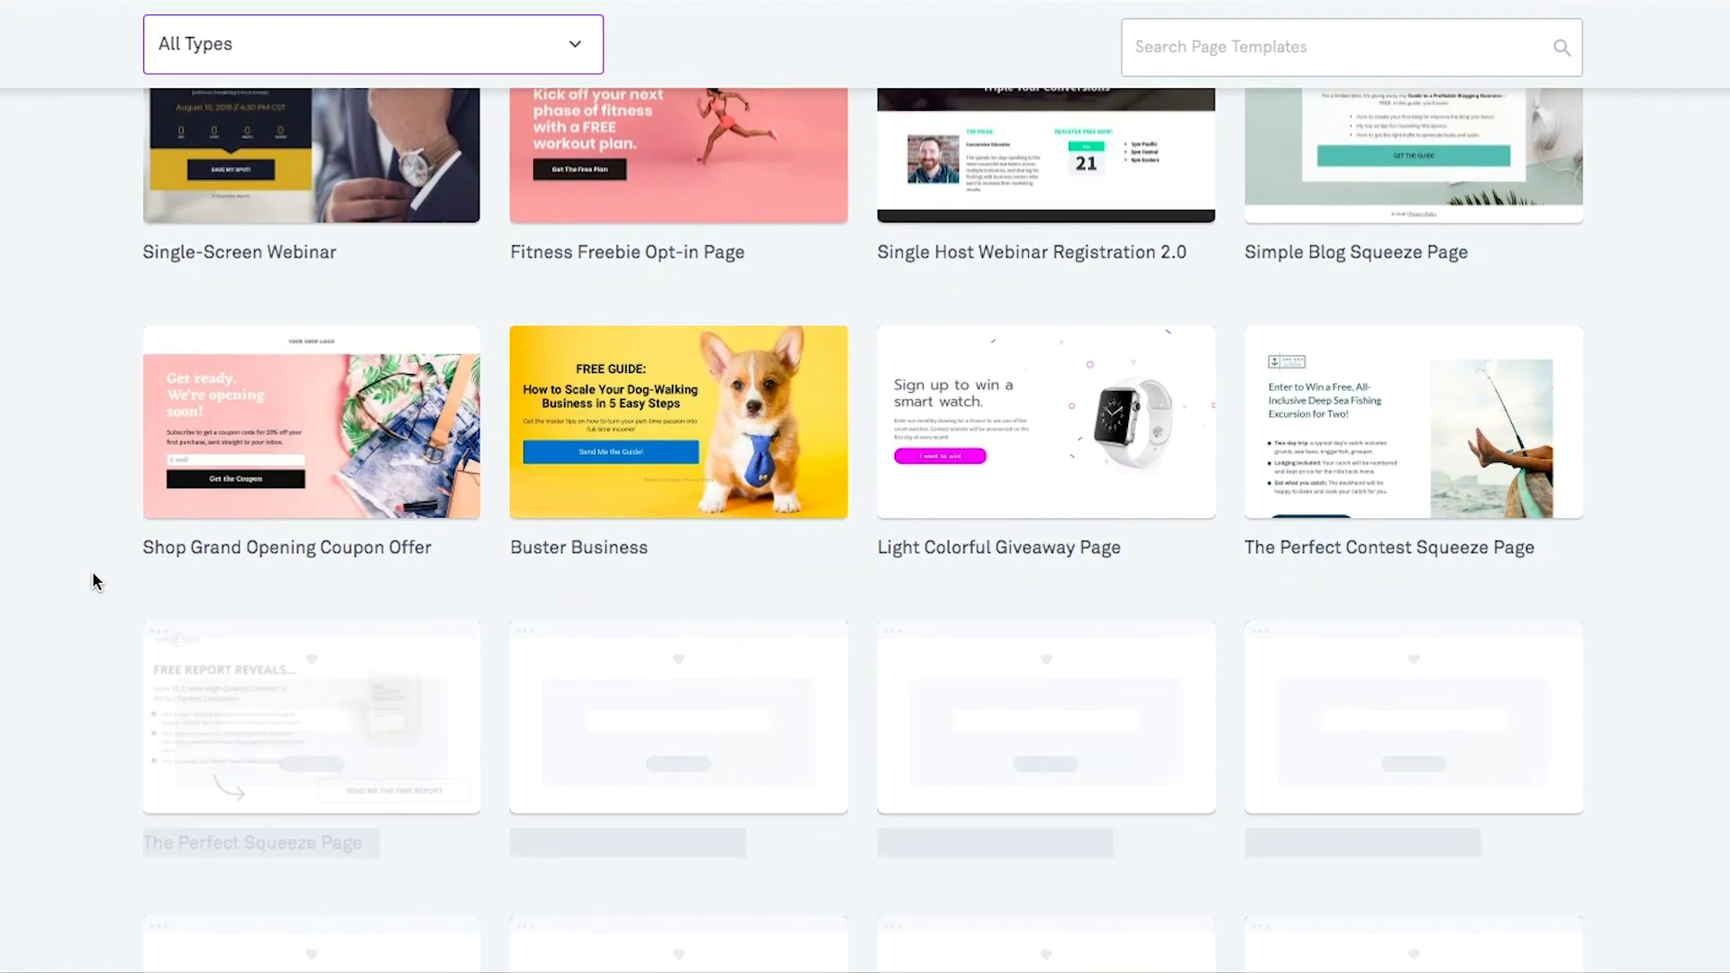
pyautogui.scroll(-6, 92, 571)
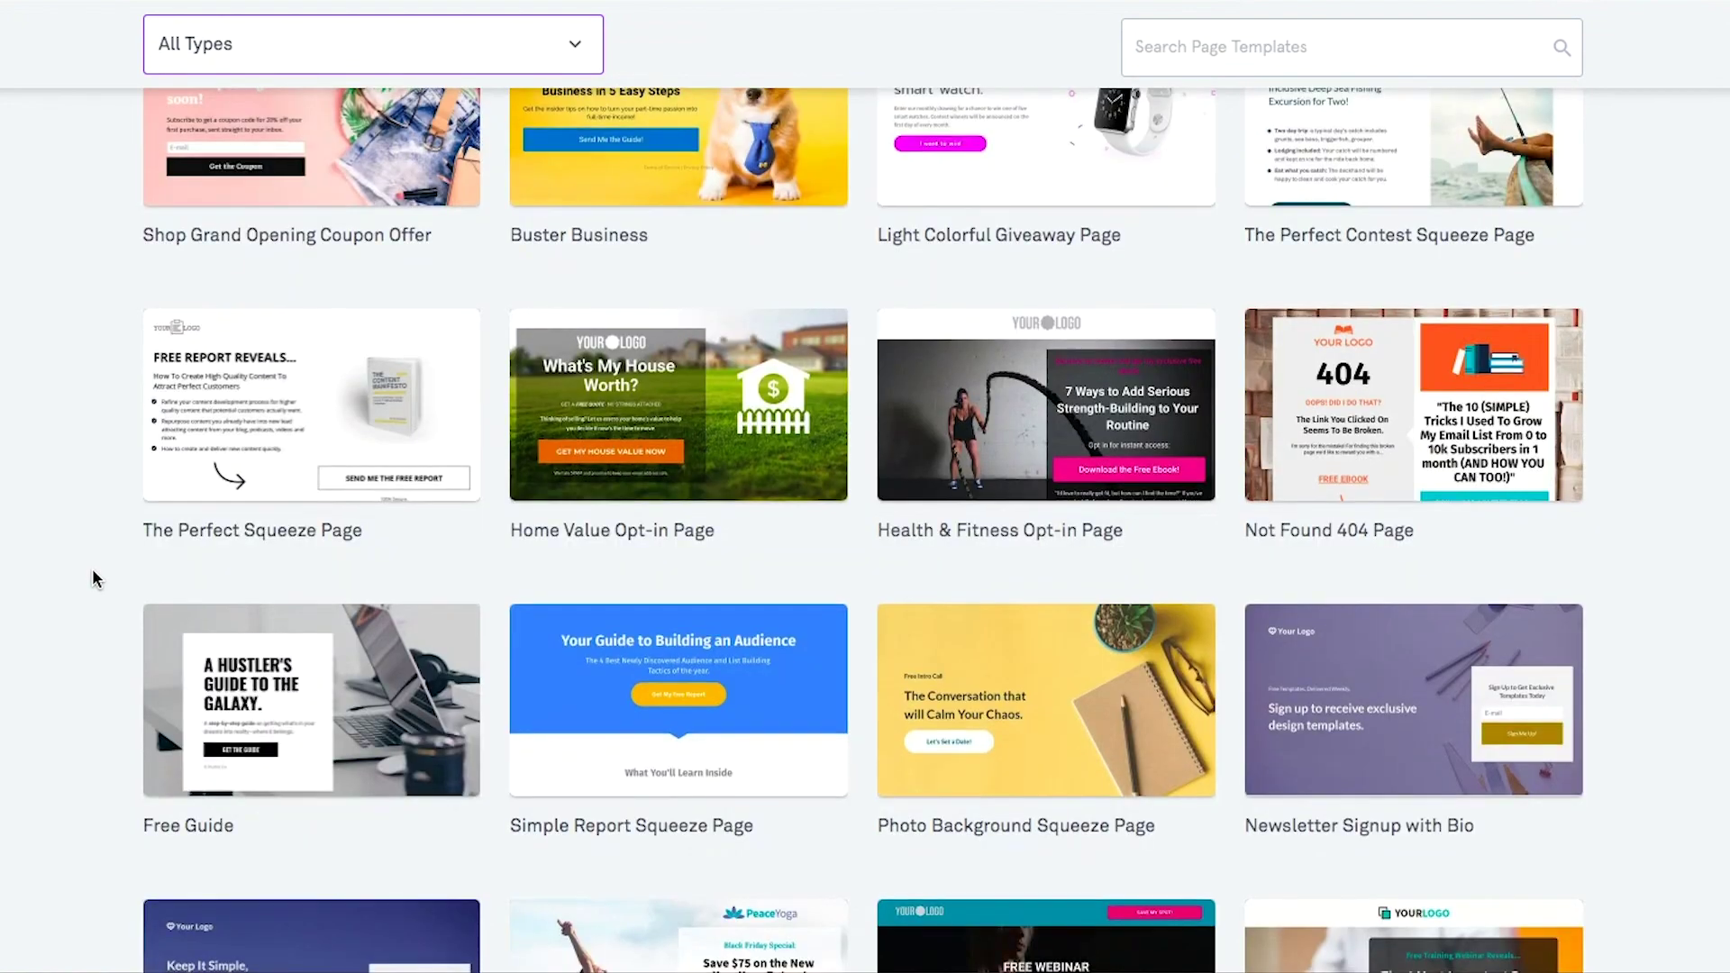
pyautogui.scroll(-1, 92, 579)
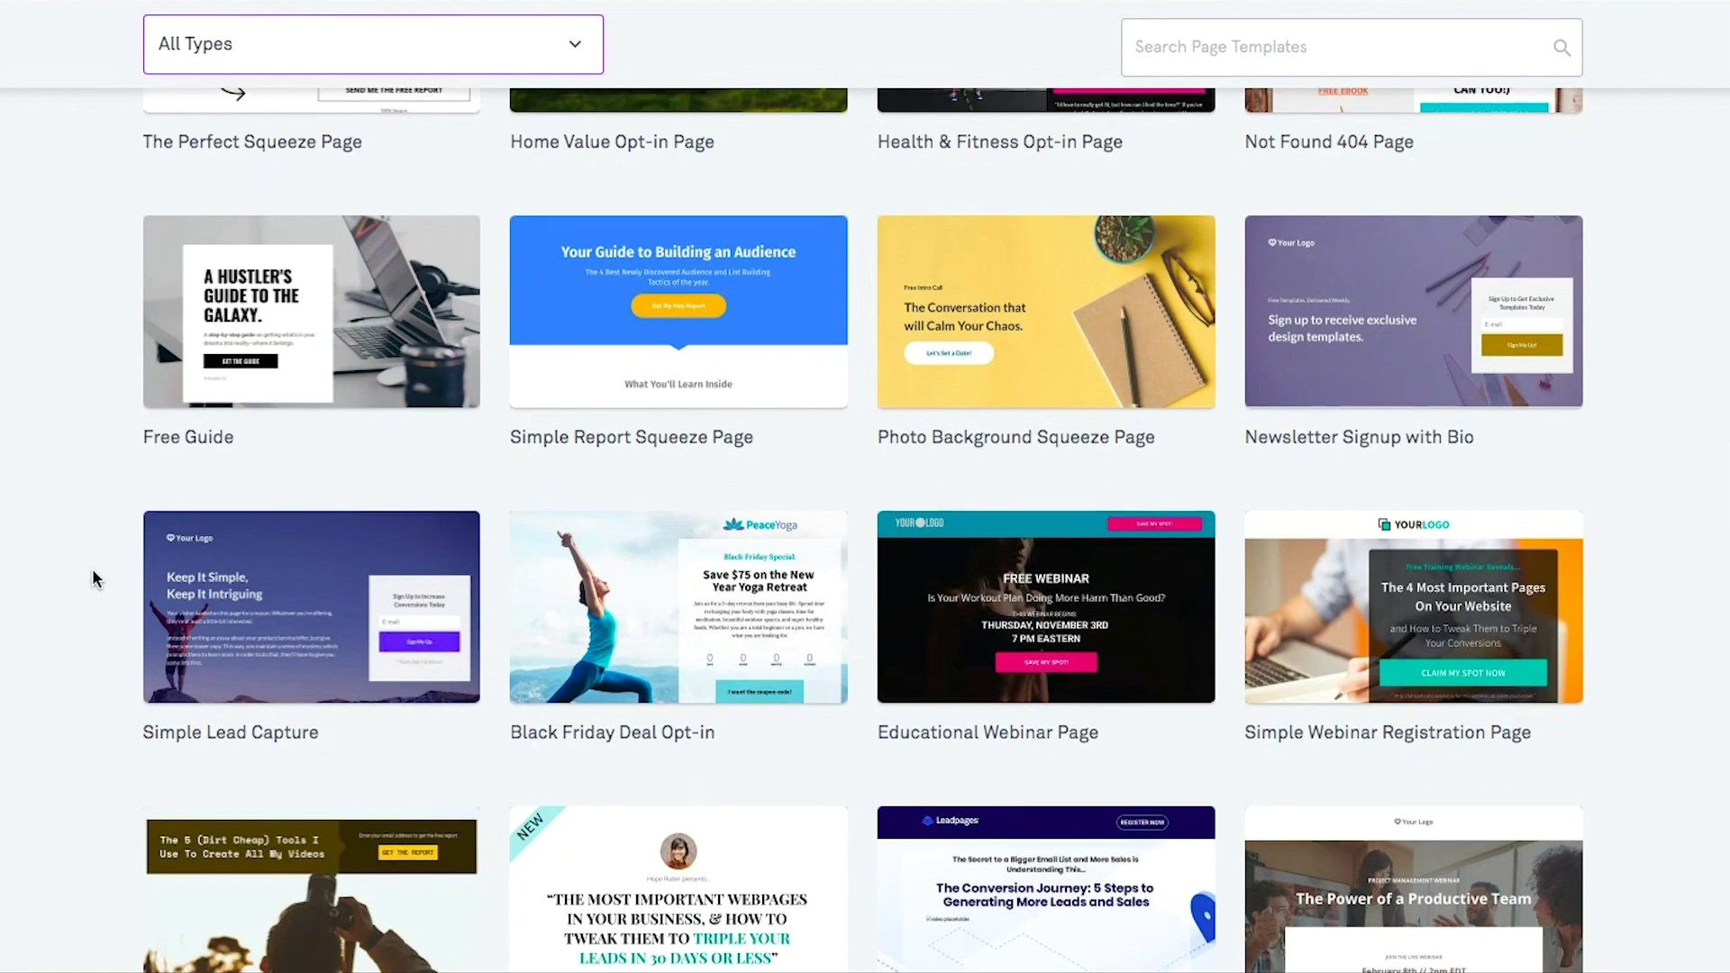
pyautogui.scroll(-5, 93, 579)
pyautogui.scroll(-7, 93, 578)
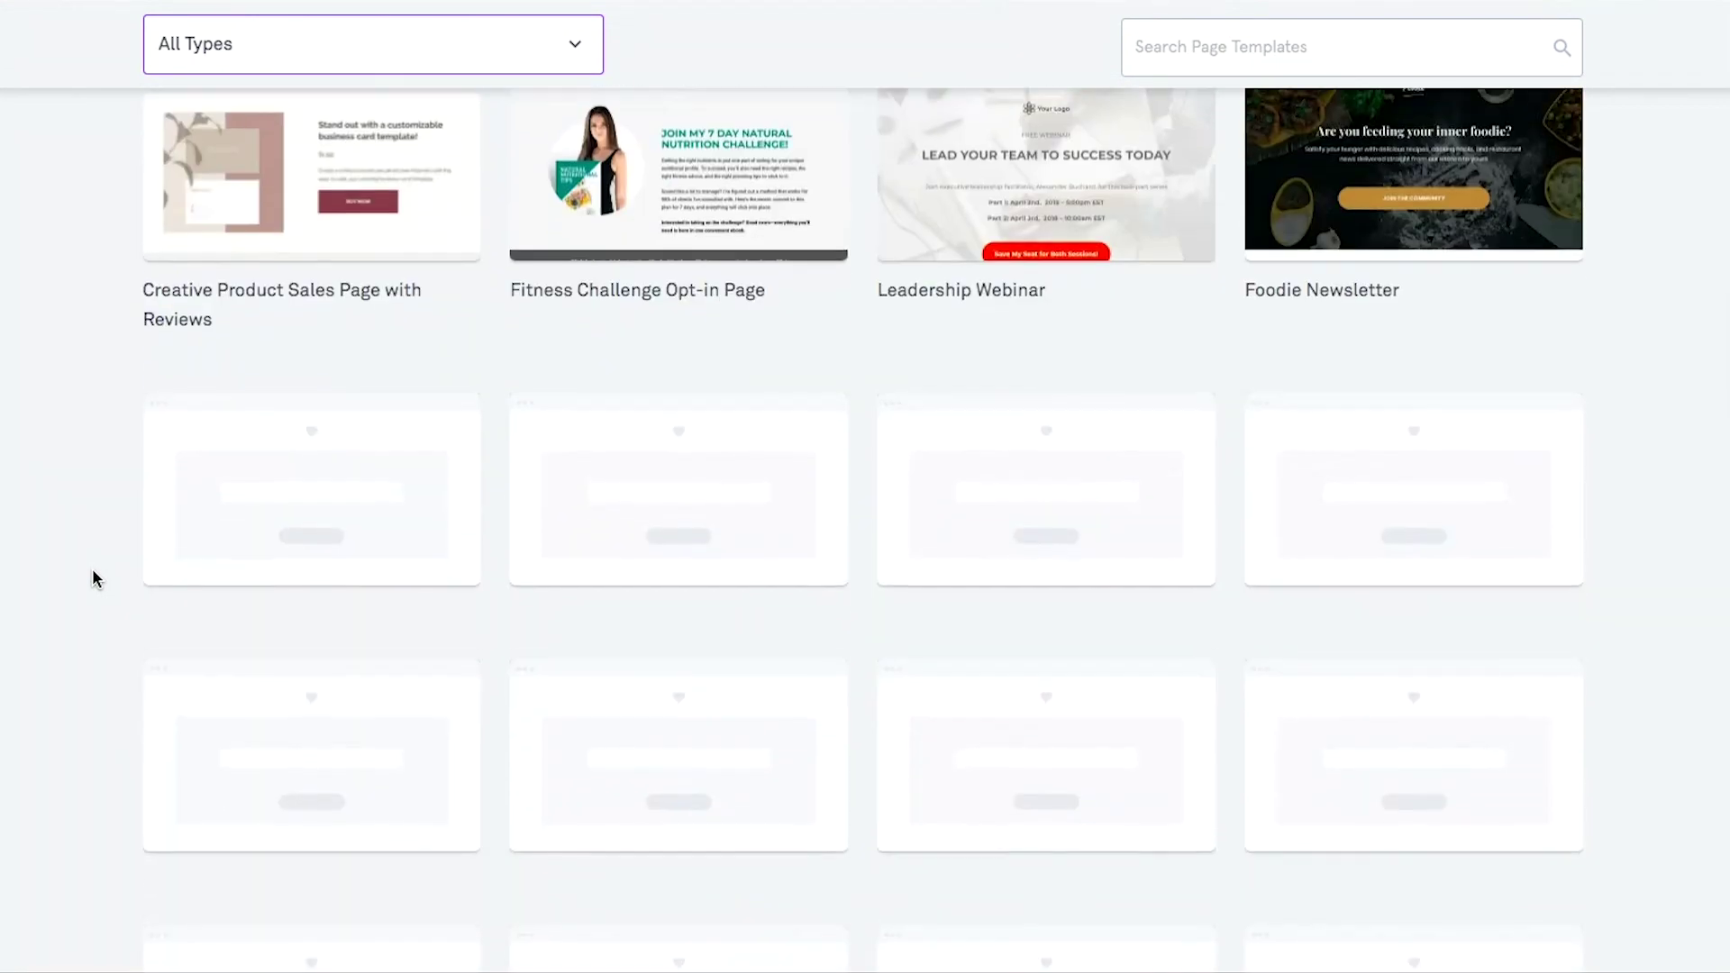
pyautogui.scroll(2, 92, 579)
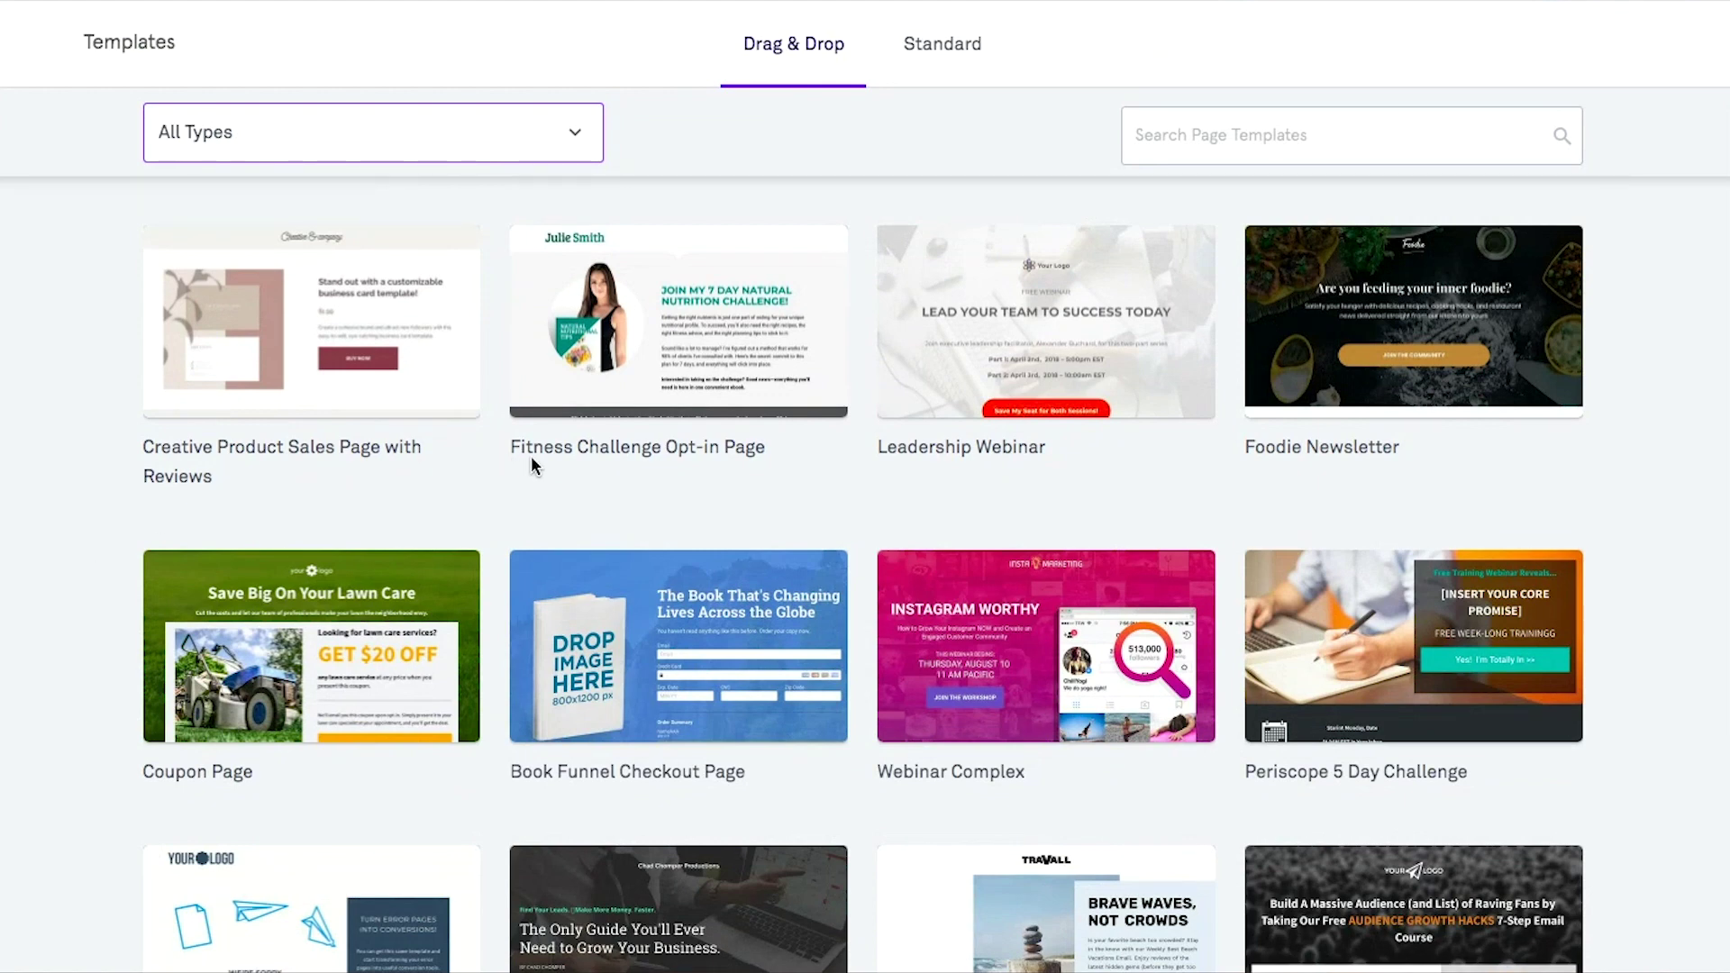
pyautogui.scroll(-8, 94, 560)
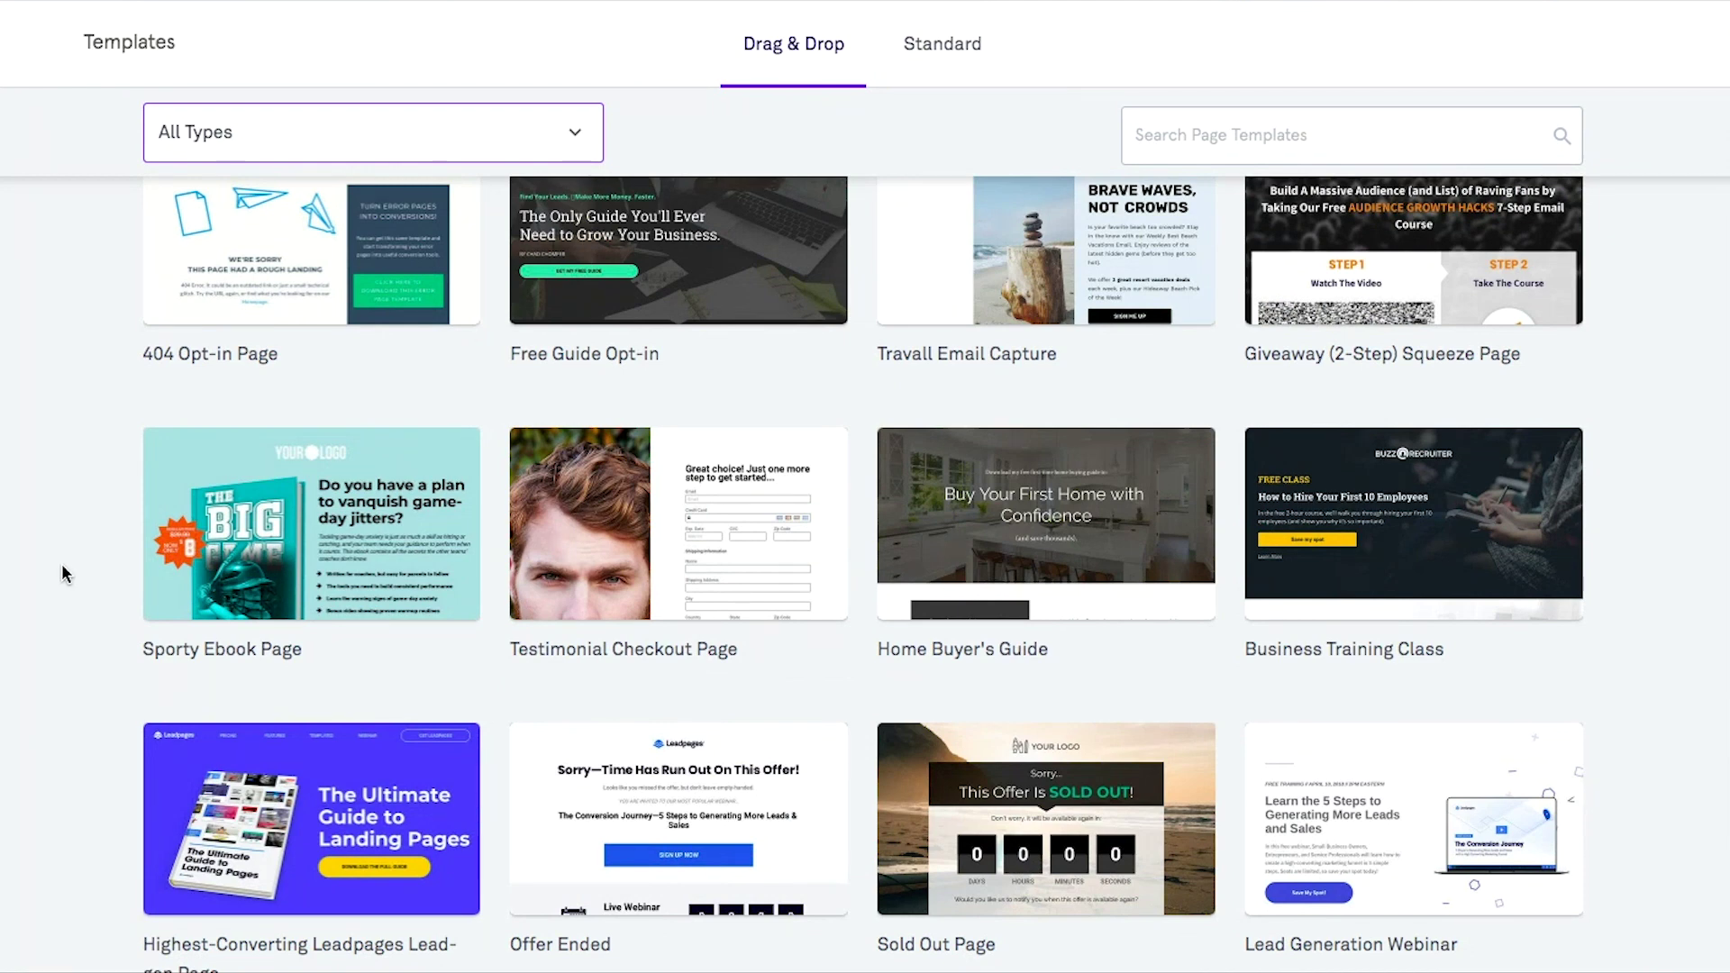
pyautogui.moveTo(346, 592)
pyautogui.click(342, 556)
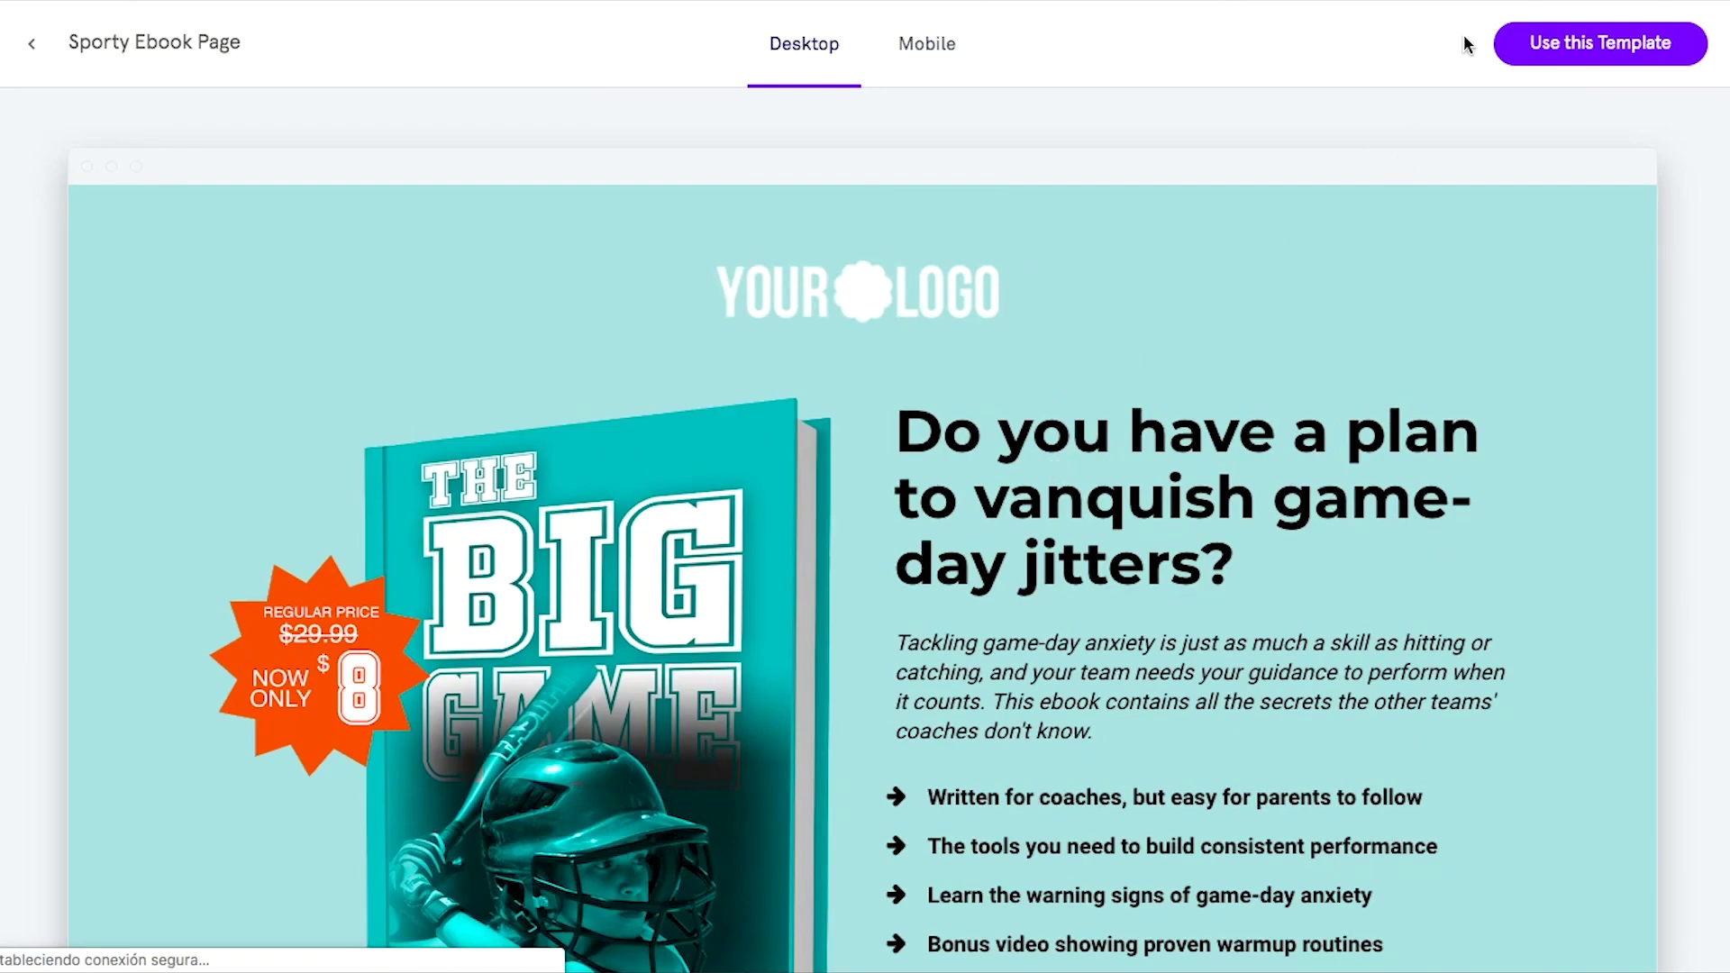
# Step: Create a page named "Test YT" from the Sporty Ebook Page template and look it over from header to footer
pyautogui.click(1528, 43)
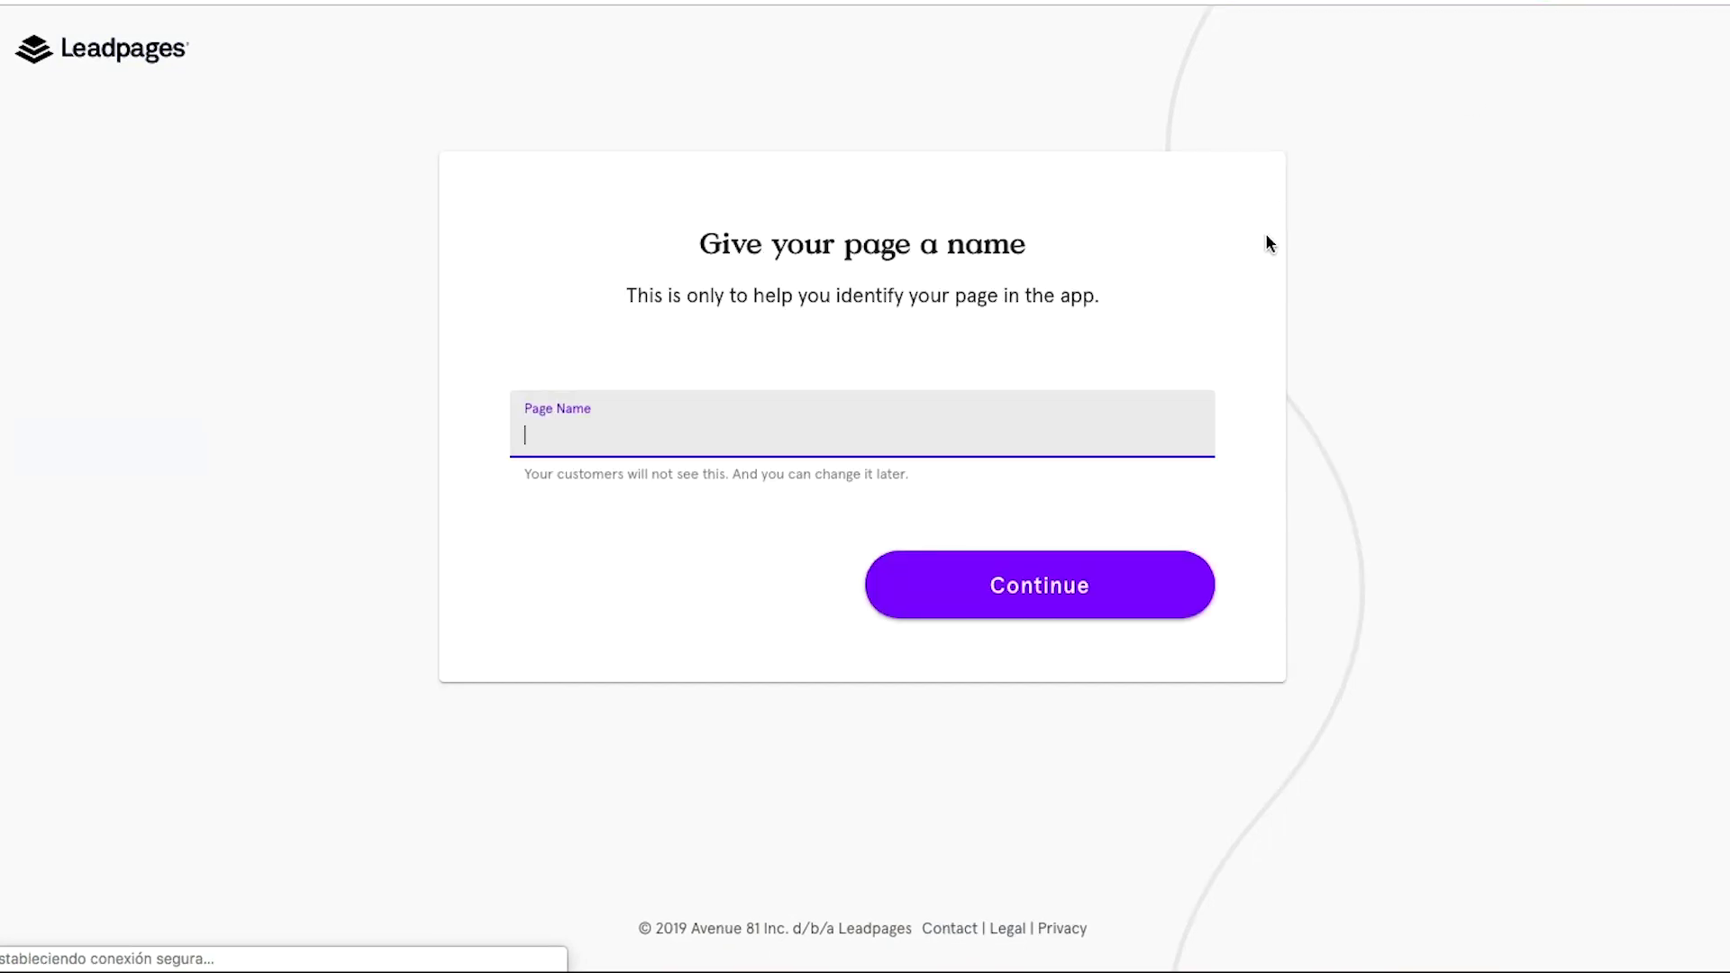
pyautogui.write('Test YT')
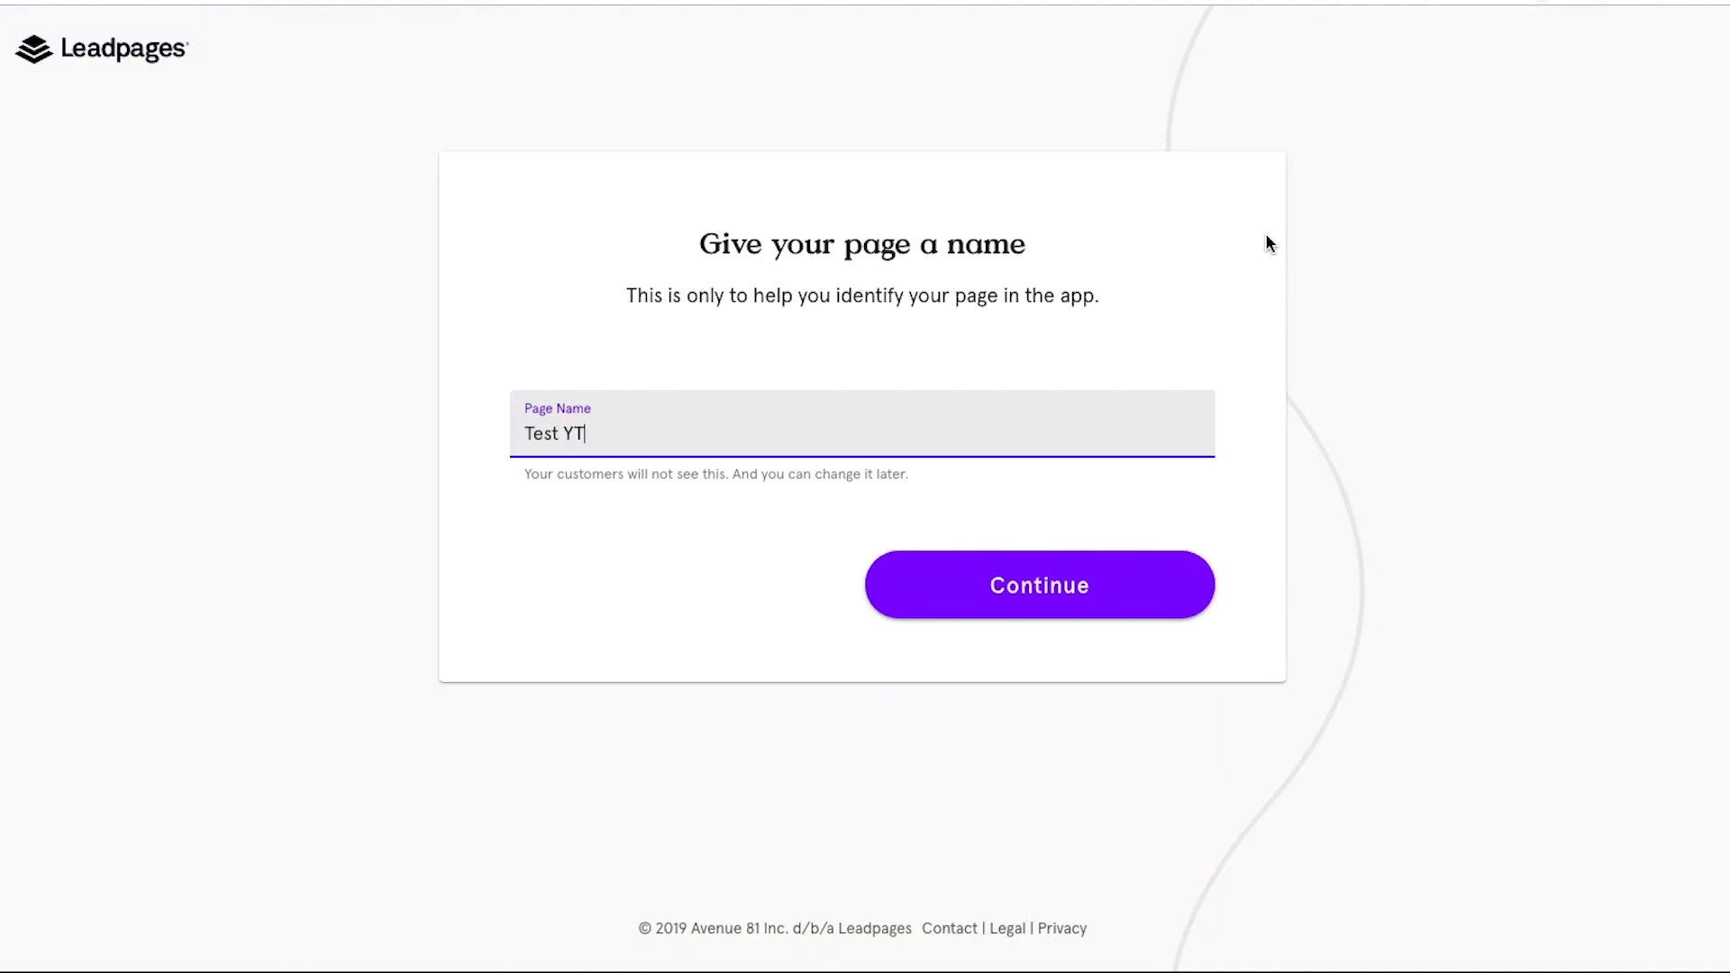
pyautogui.click(1101, 591)
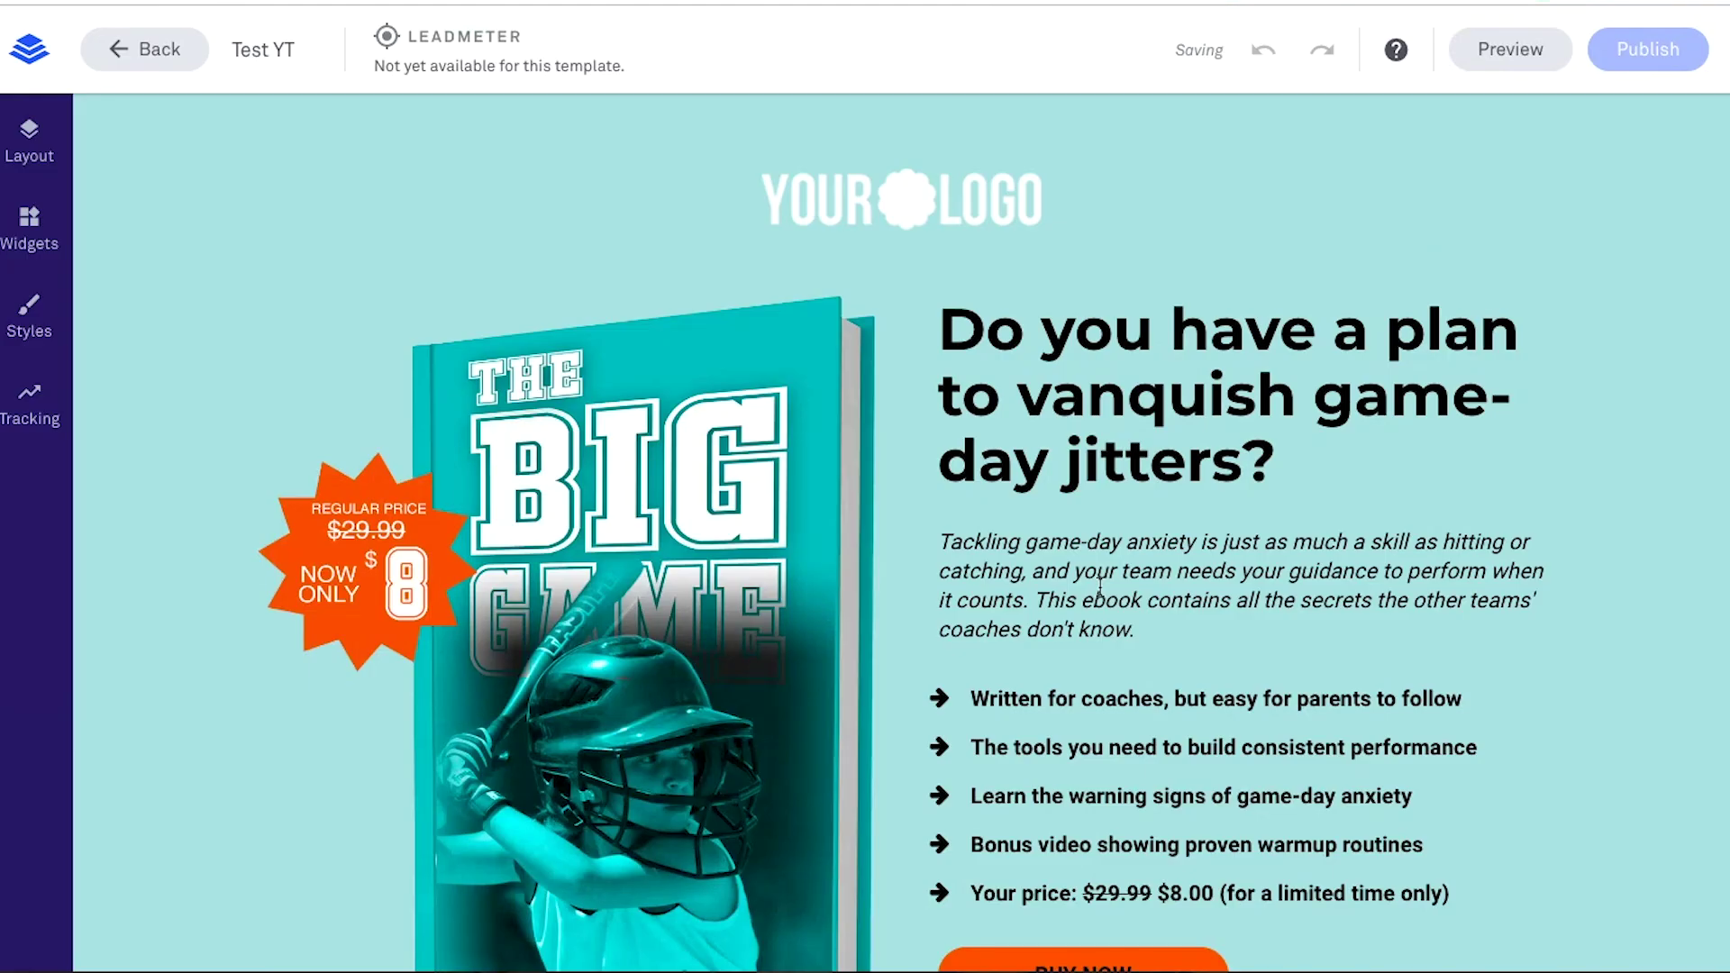
pyautogui.scroll(-9, 1100, 586)
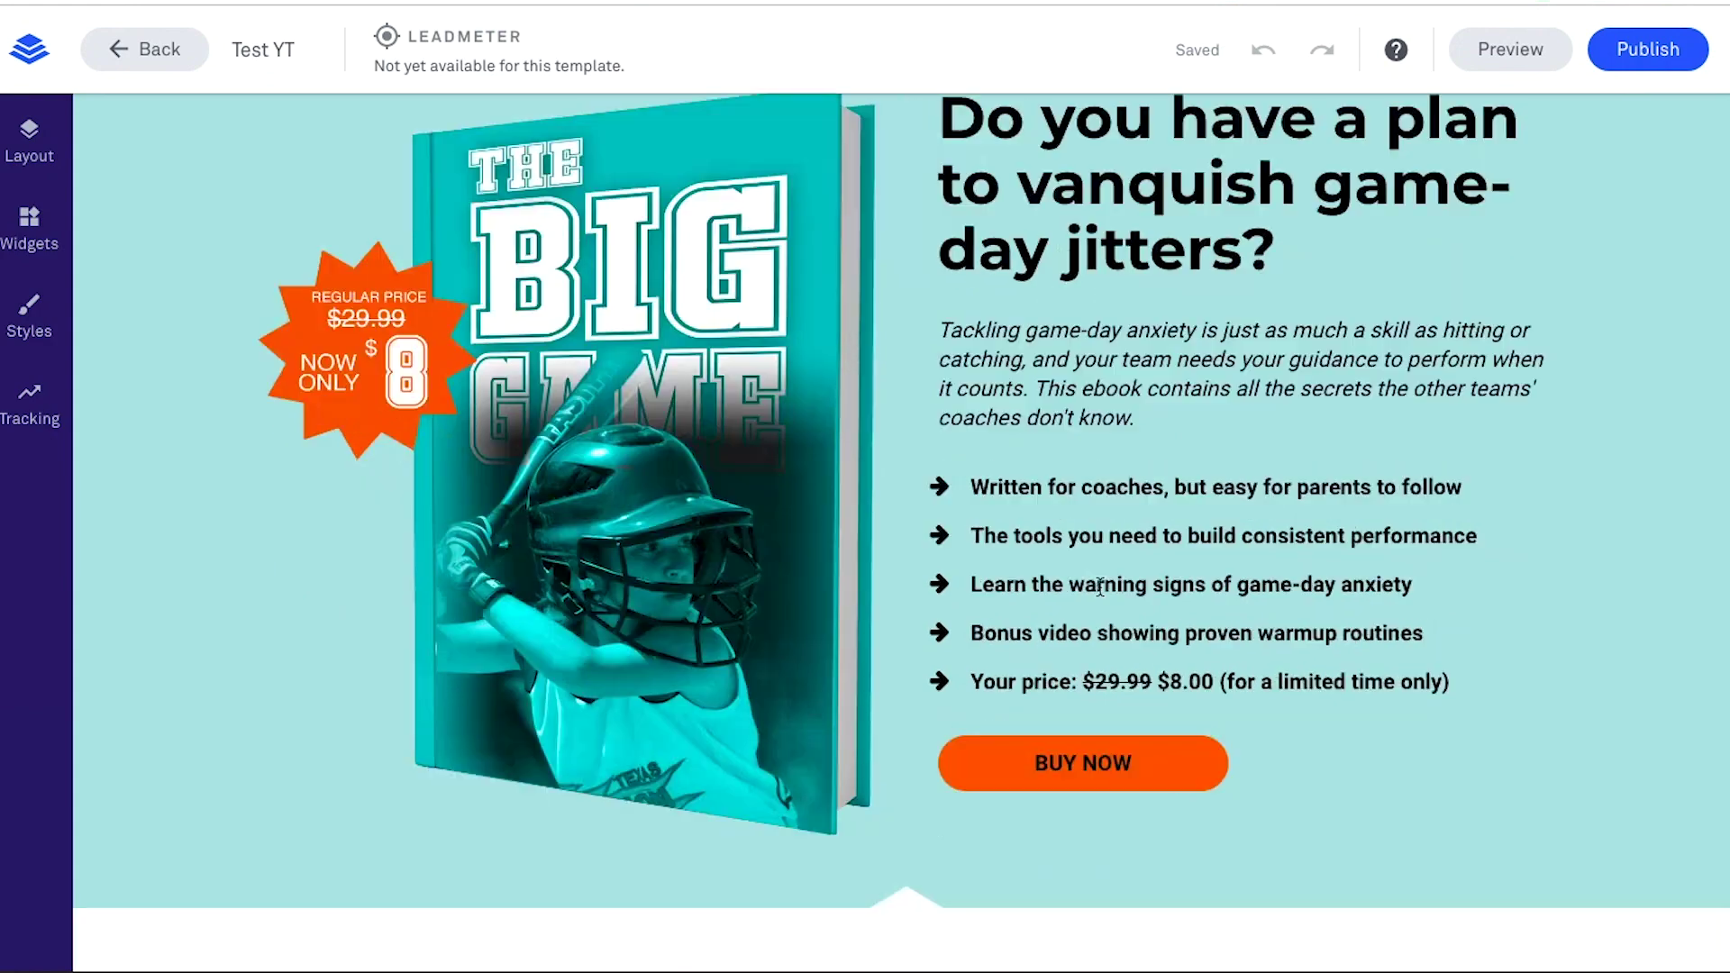
pyautogui.scroll(-1, 1100, 587)
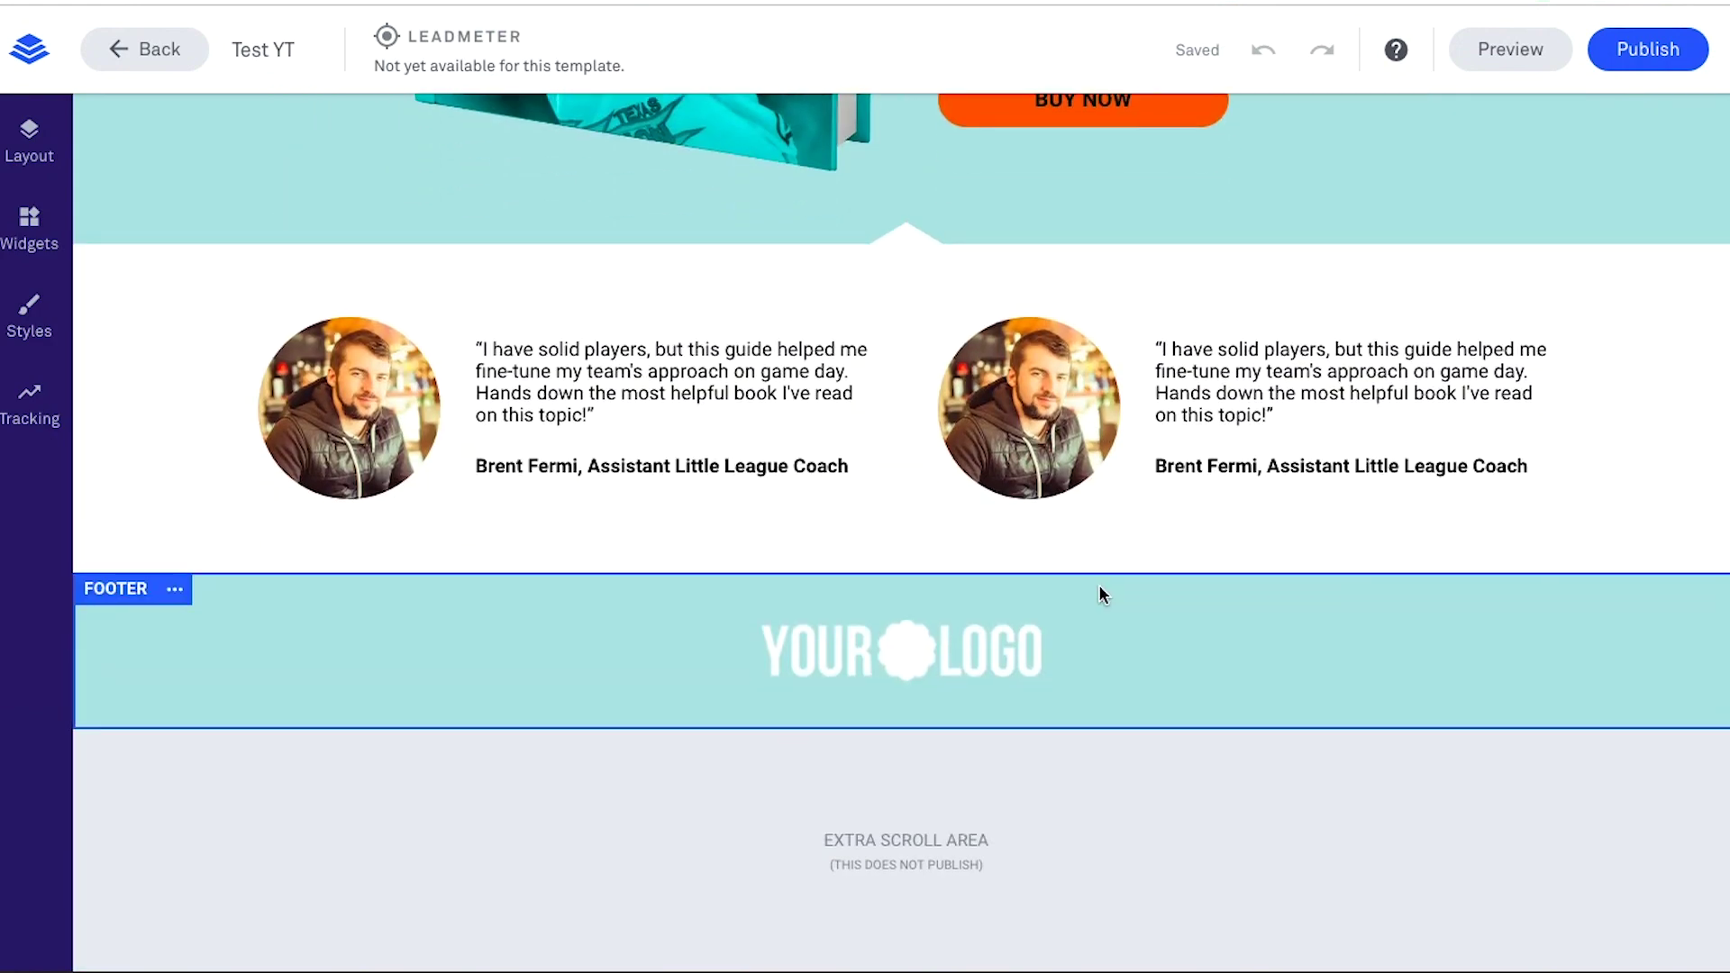
pyautogui.scroll(10, 1099, 586)
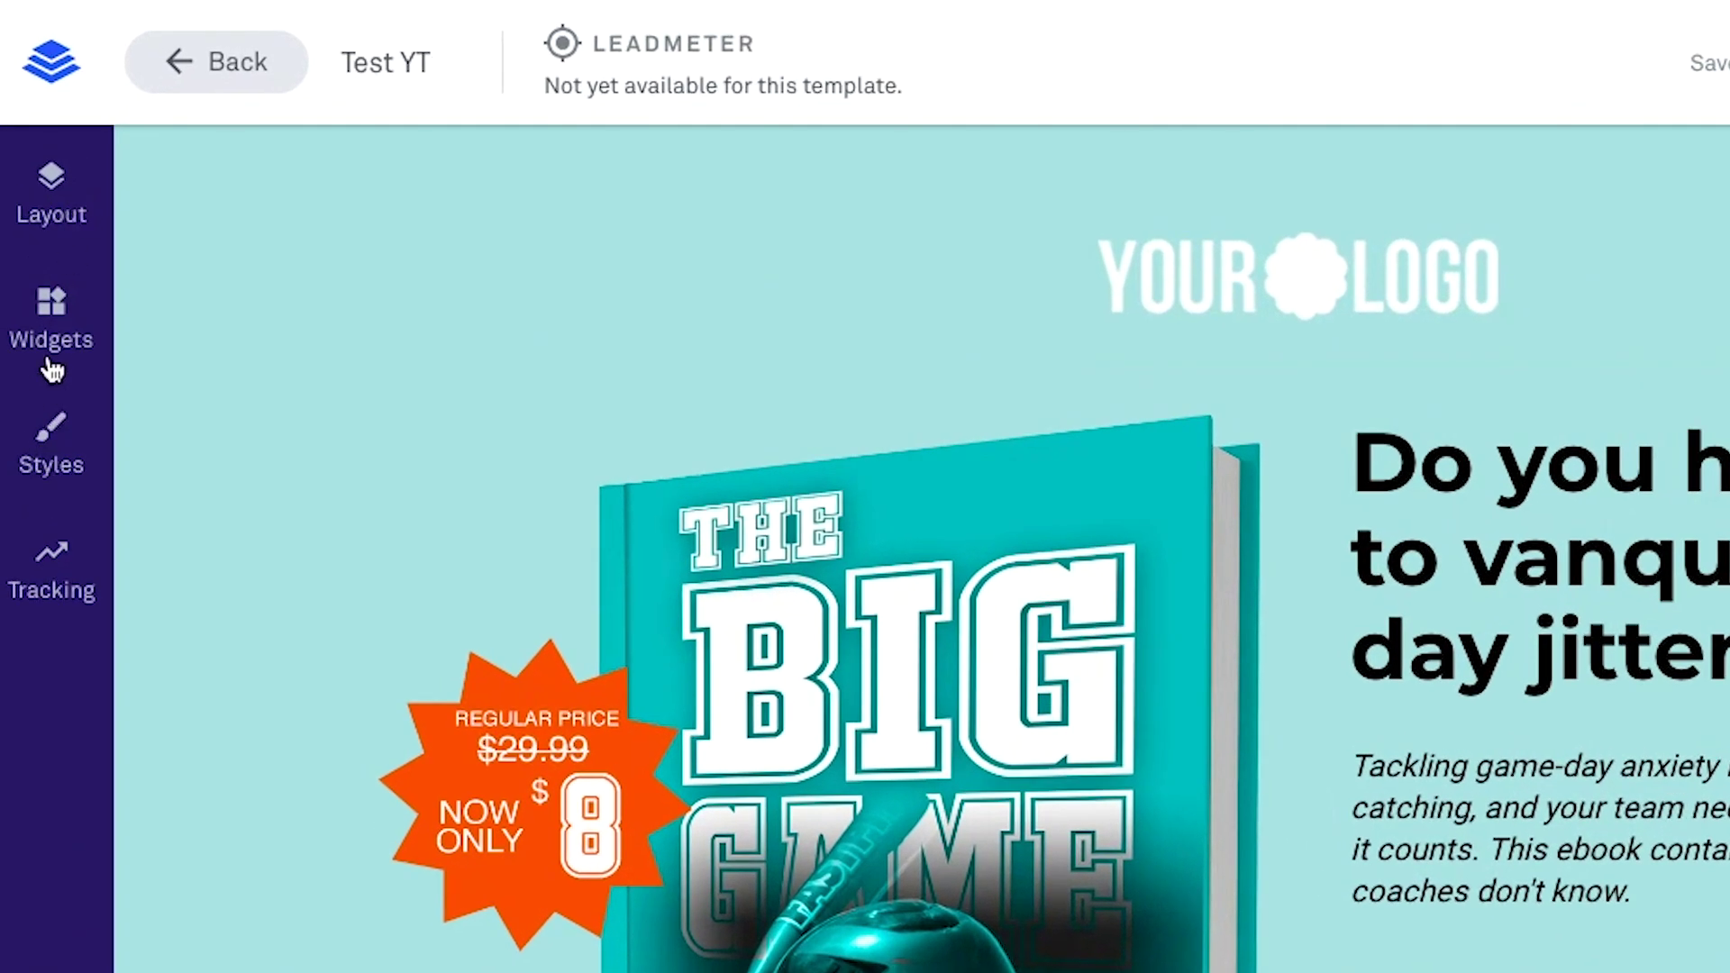
# Step: Examine the page layout by expanding the rows and columns of the Hero, Testimonials and Footer sections
pyautogui.click(52, 183)
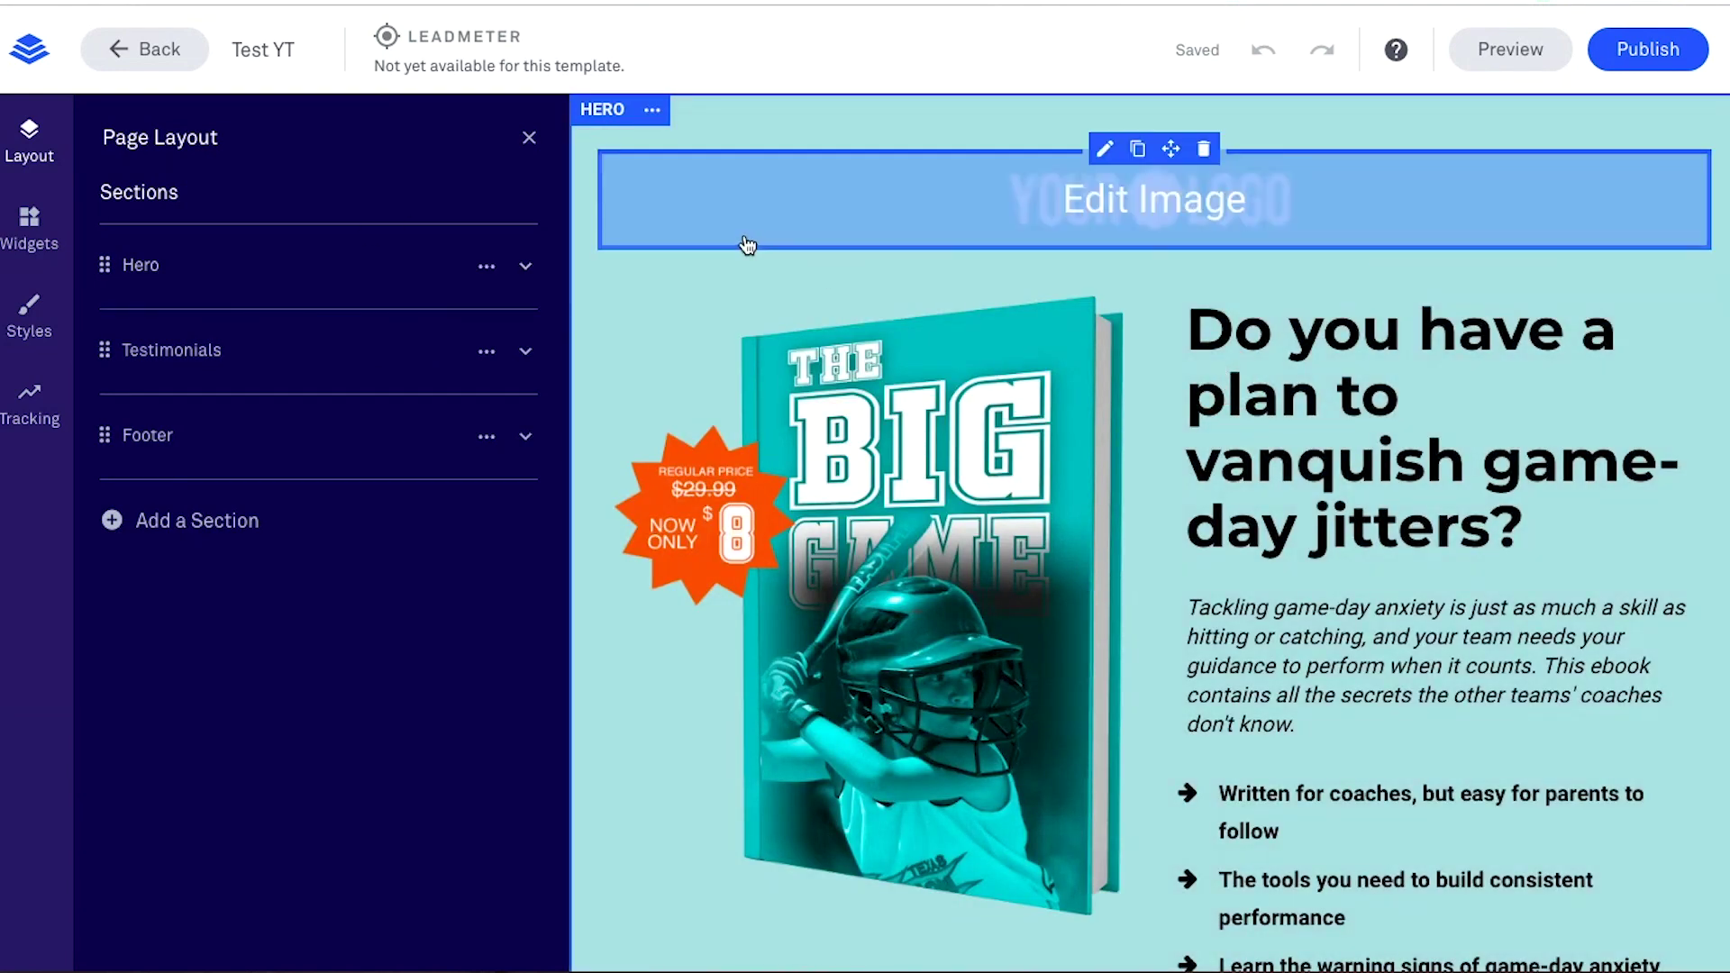
pyautogui.click(526, 266)
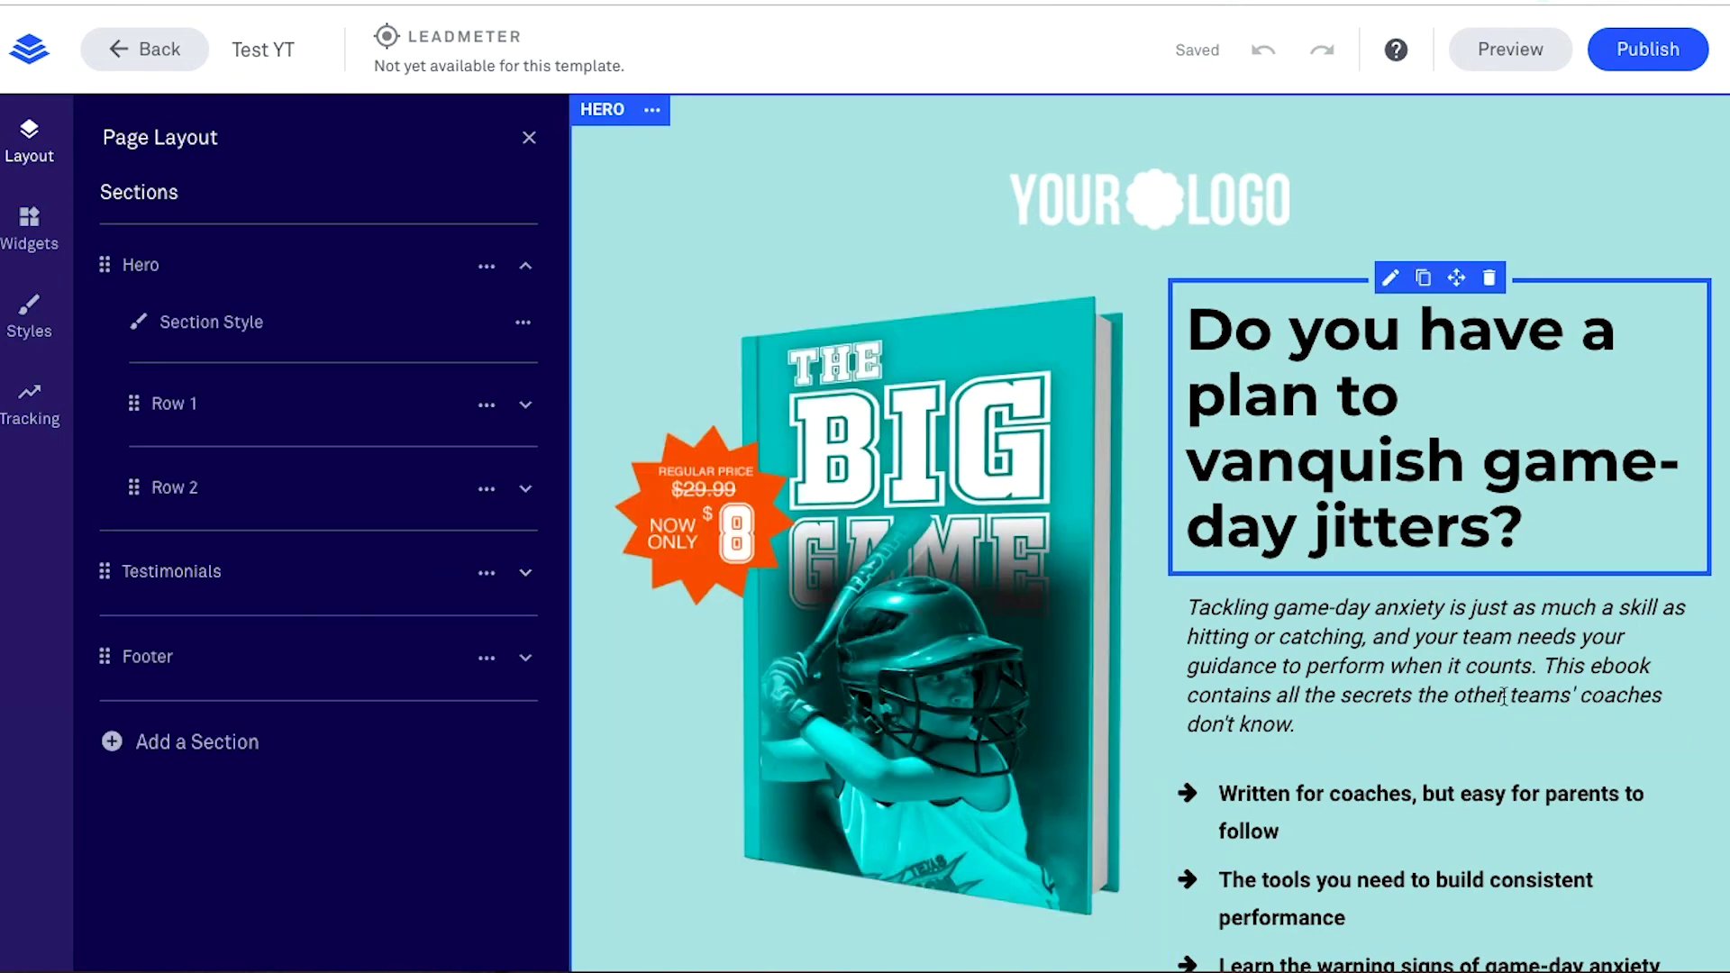
pyautogui.scroll(-10, 1505, 714)
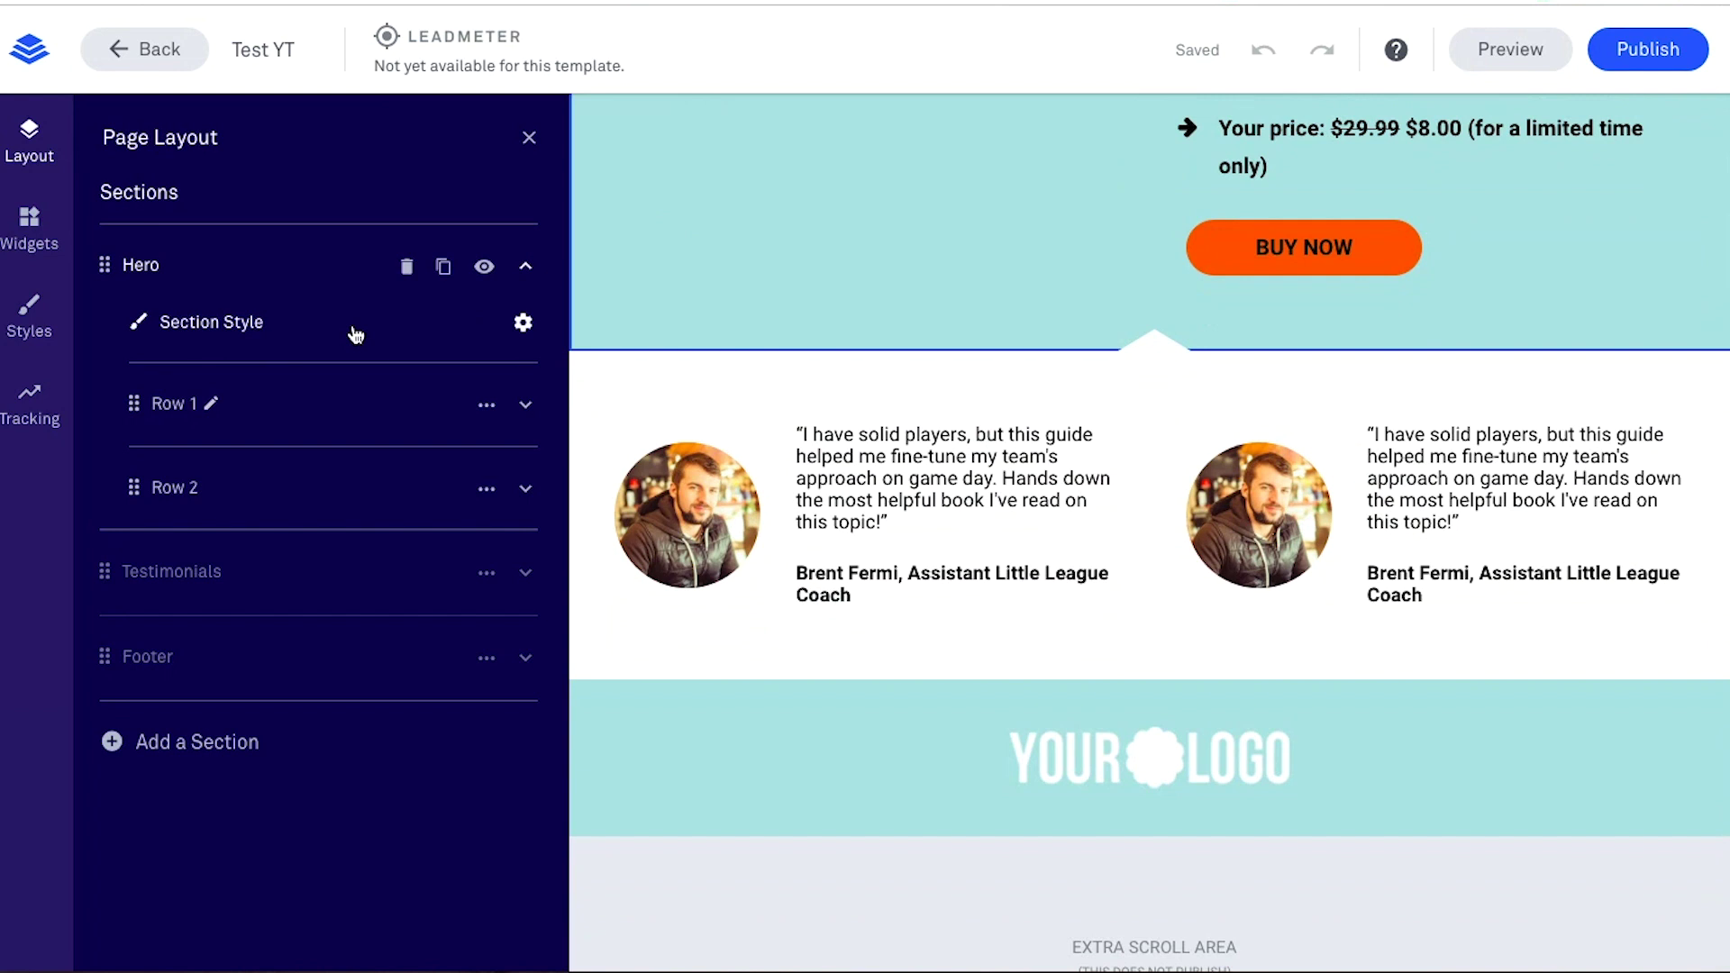
pyautogui.click(266, 581)
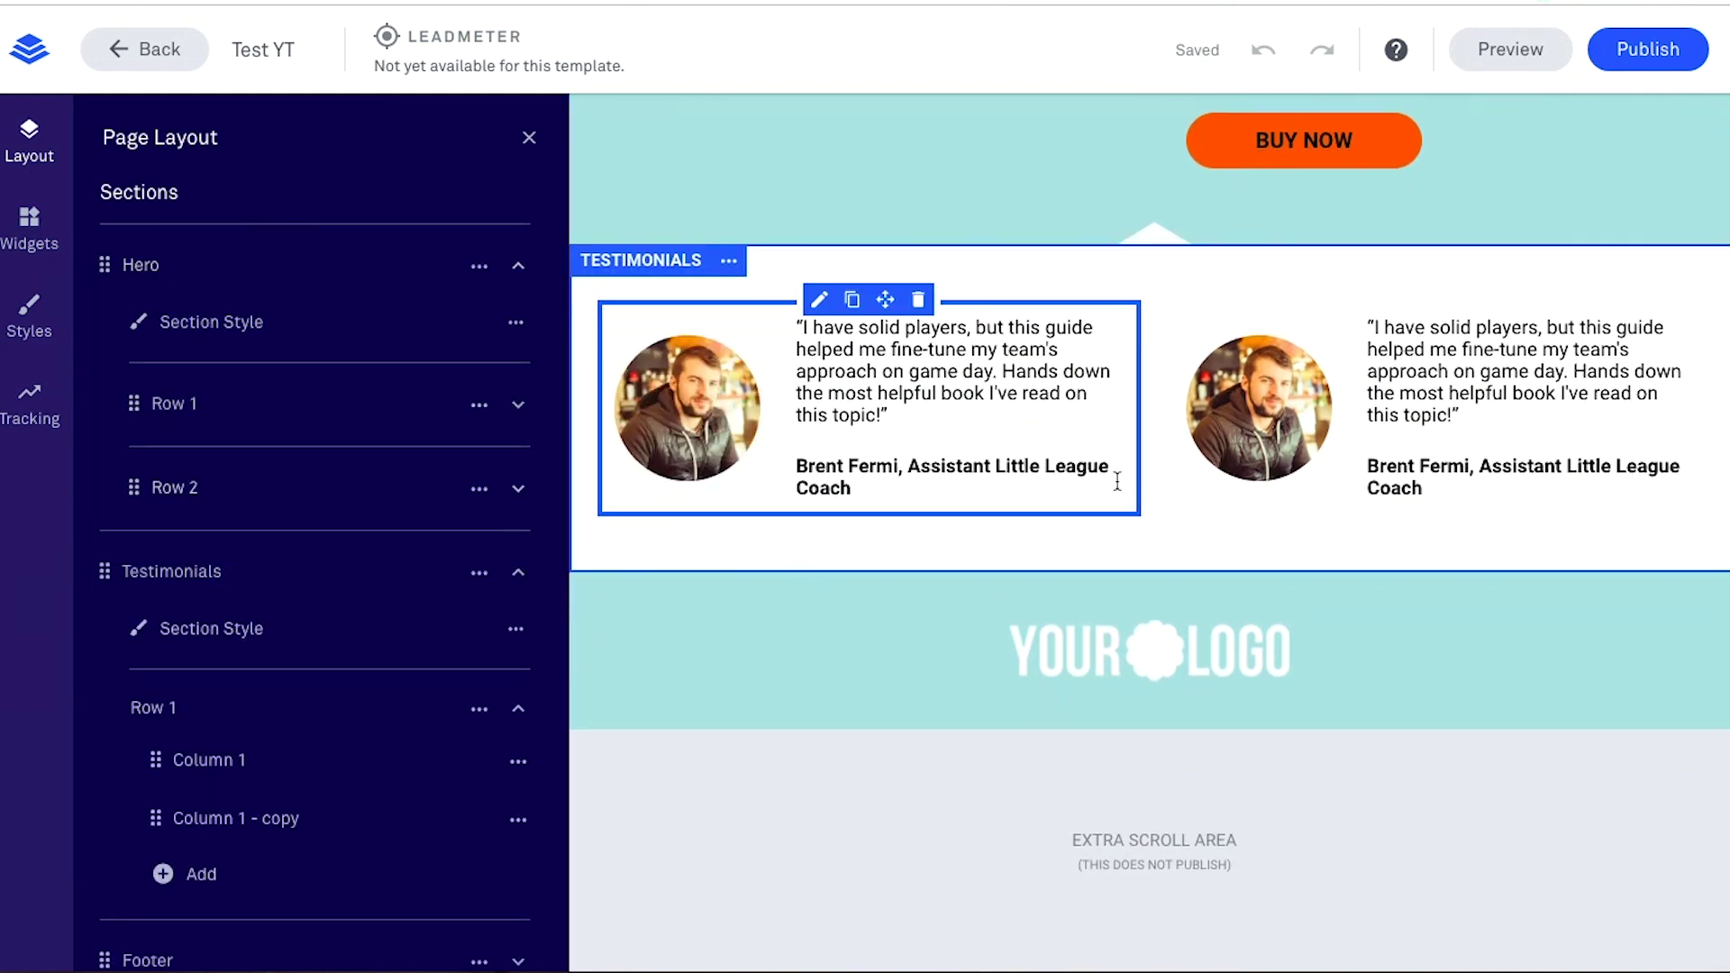
pyautogui.scroll(-2, 478, 699)
pyautogui.click(168, 814)
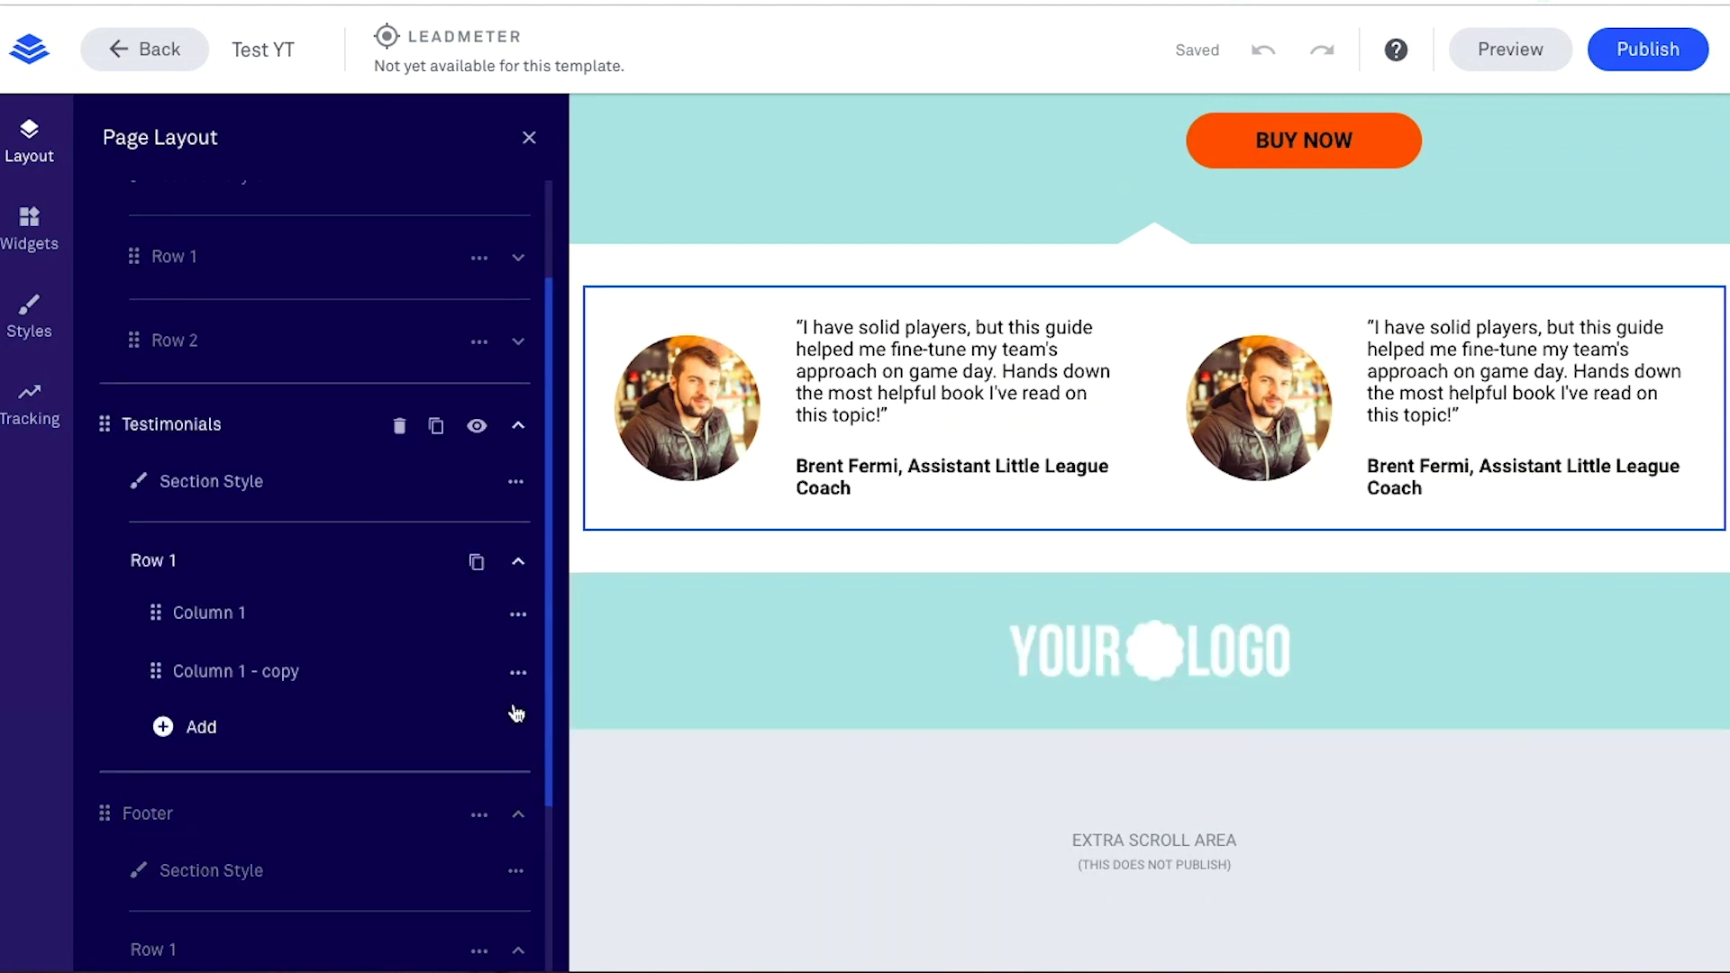
pyautogui.scroll(2, 396, 546)
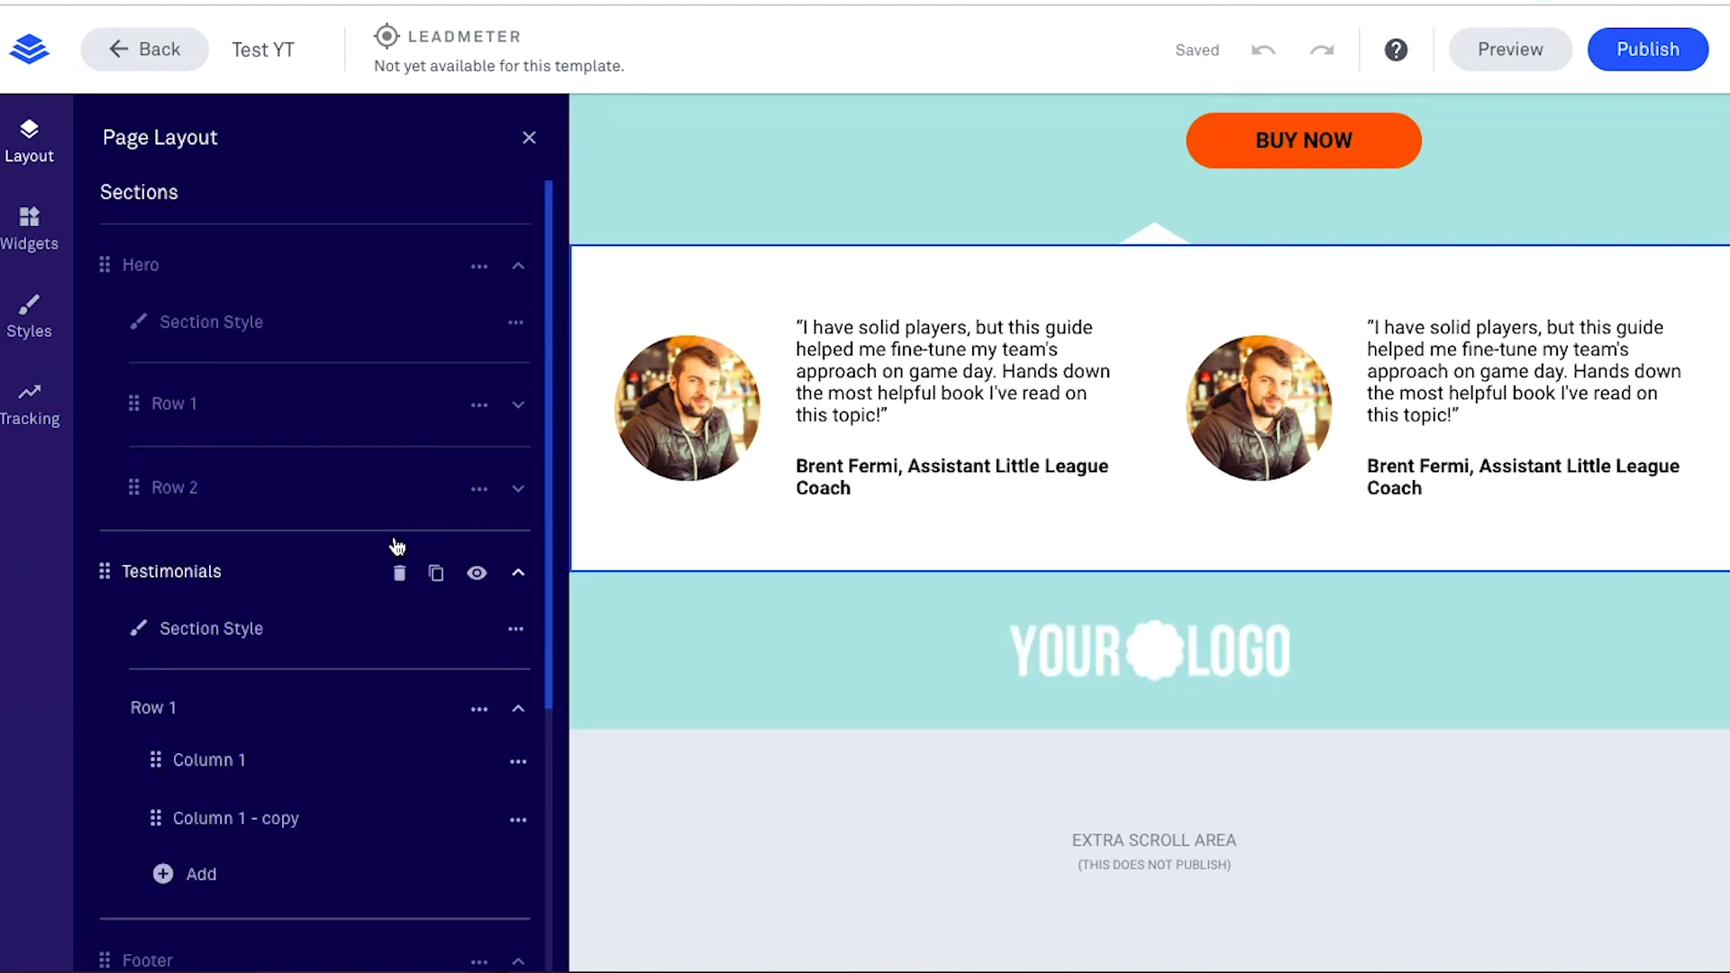
pyautogui.scroll(1, 739, 408)
pyautogui.scroll(10, 739, 408)
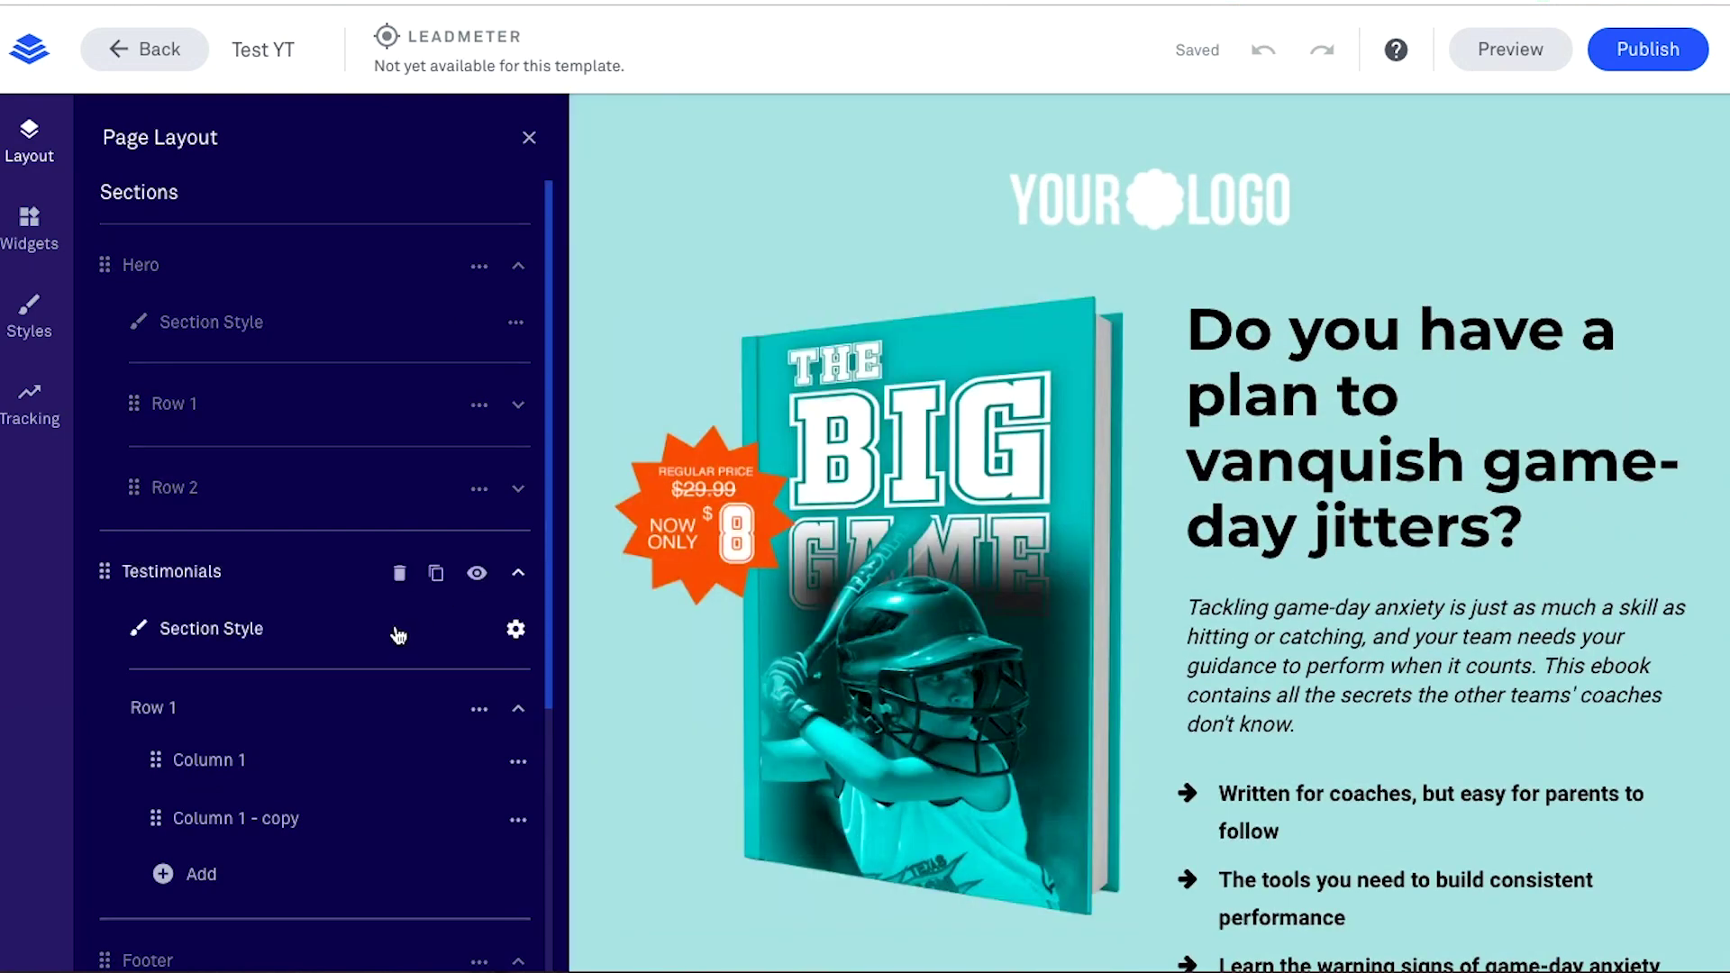
pyautogui.scroll(-5, 397, 631)
pyautogui.click(516, 708)
pyautogui.click(289, 429)
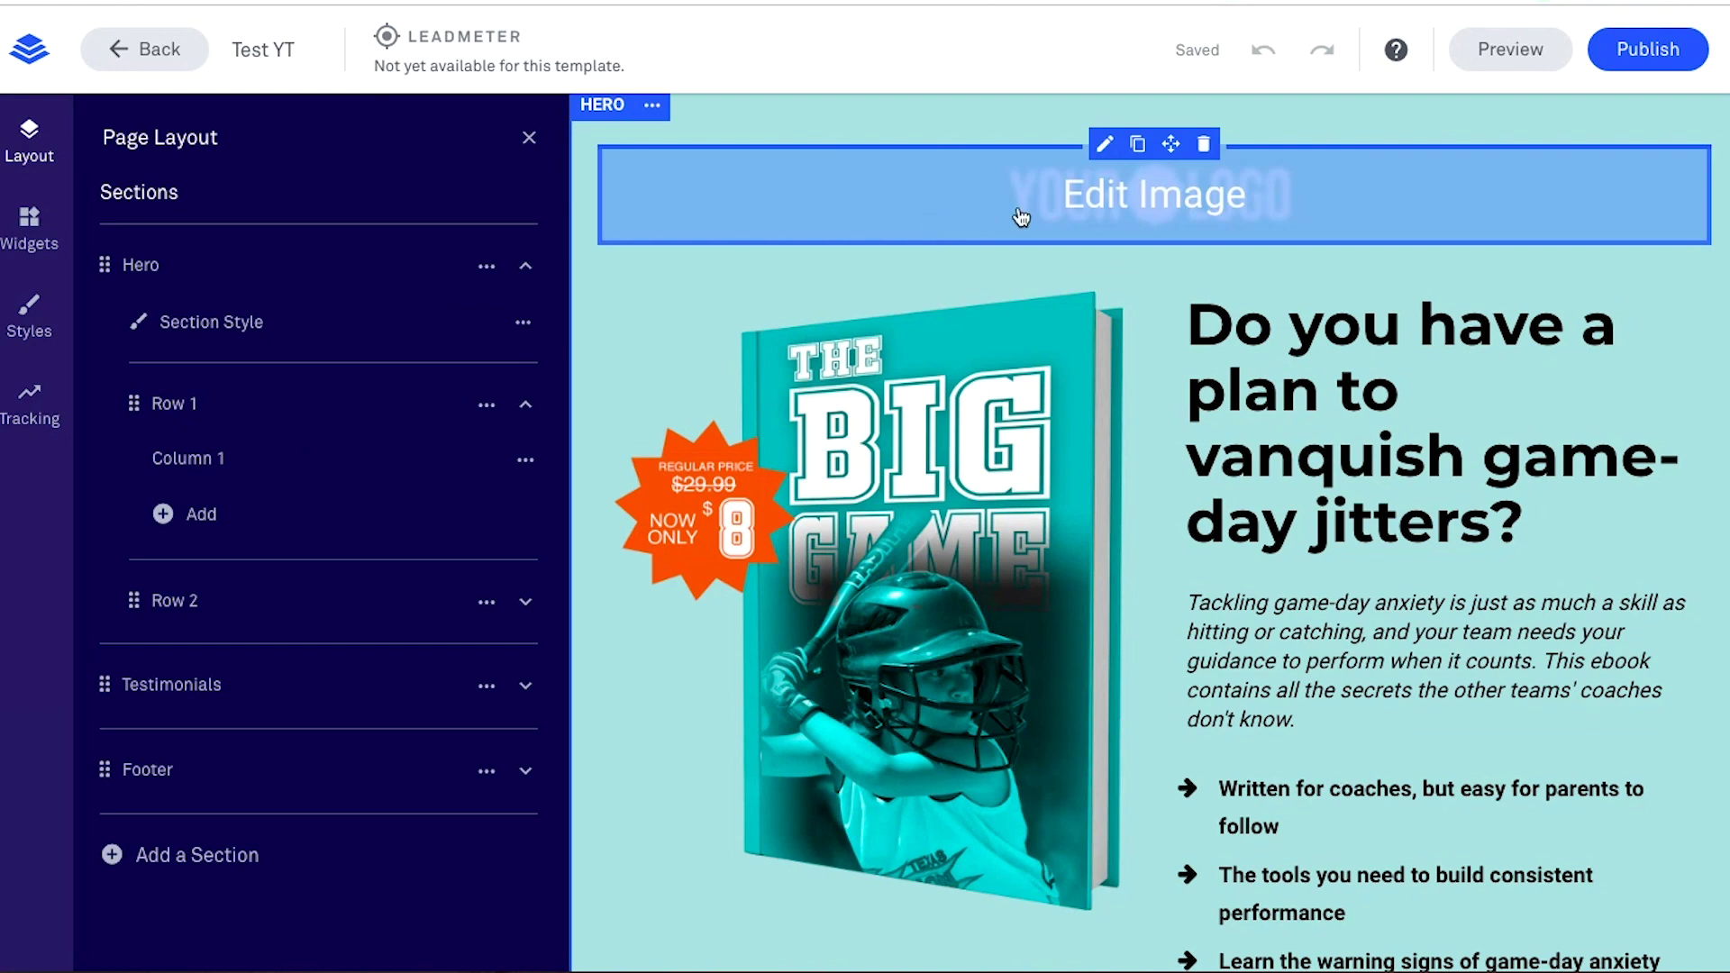
# Step: Replace the placeholder logo in the Hero section with LogoDefinitivo.png from the account's images, giving it the title "thefigco"
pyautogui.click(942, 231)
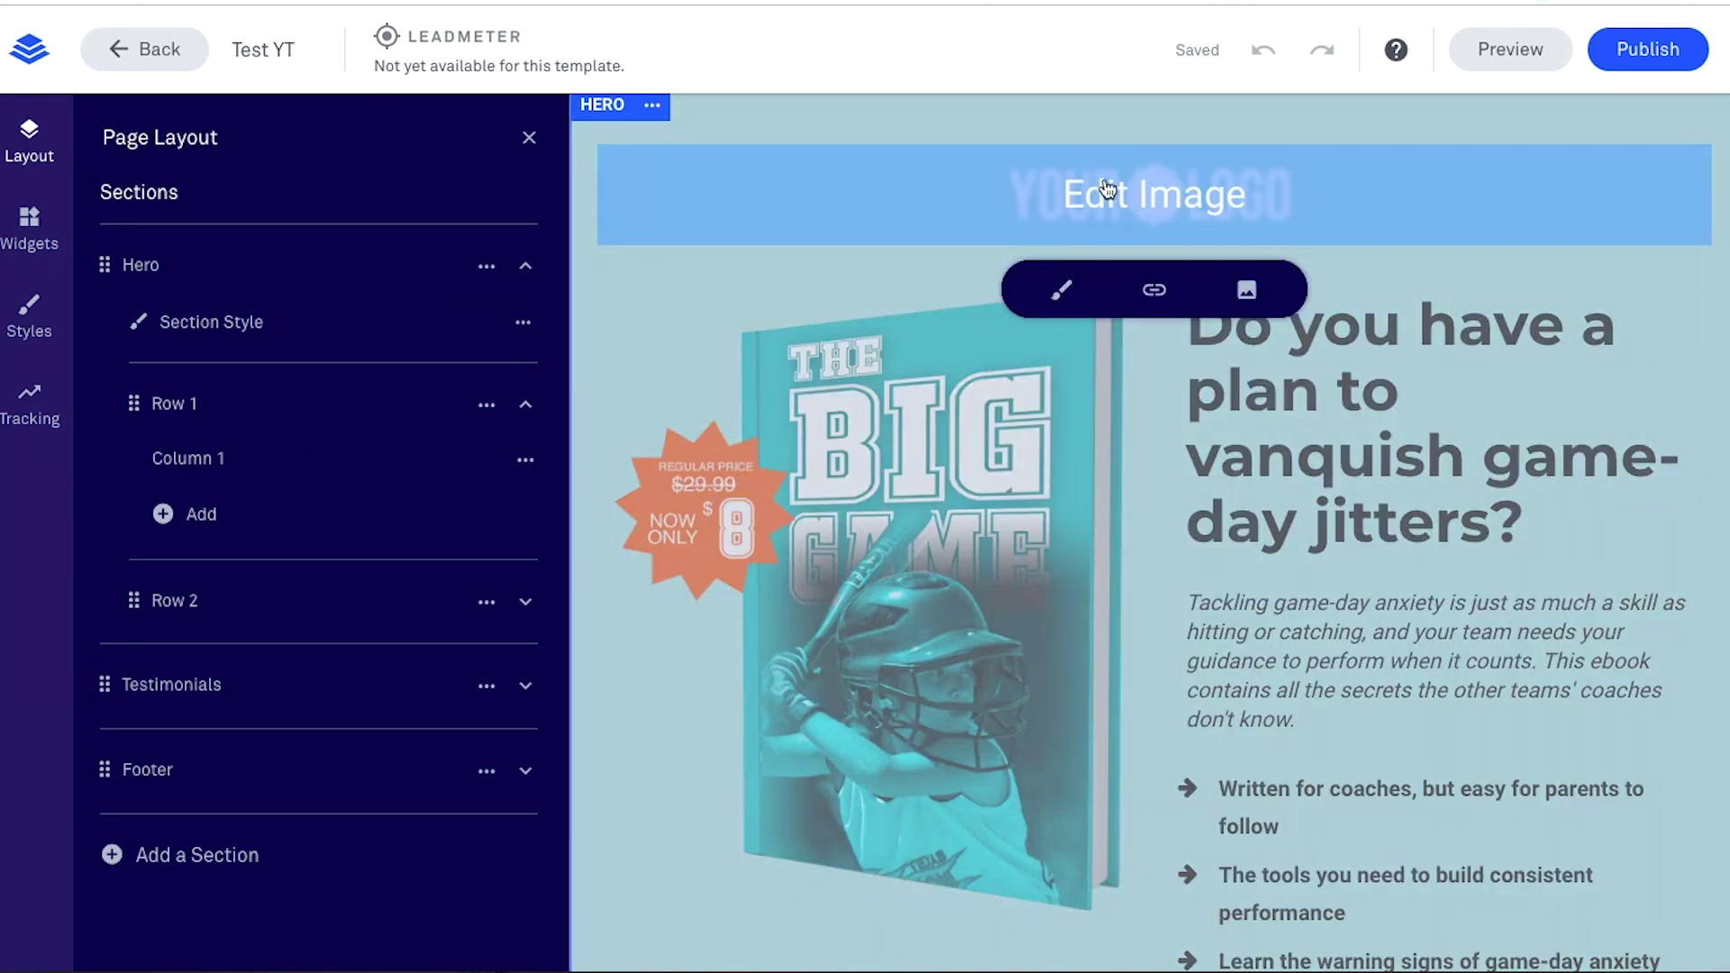
pyautogui.click(1248, 290)
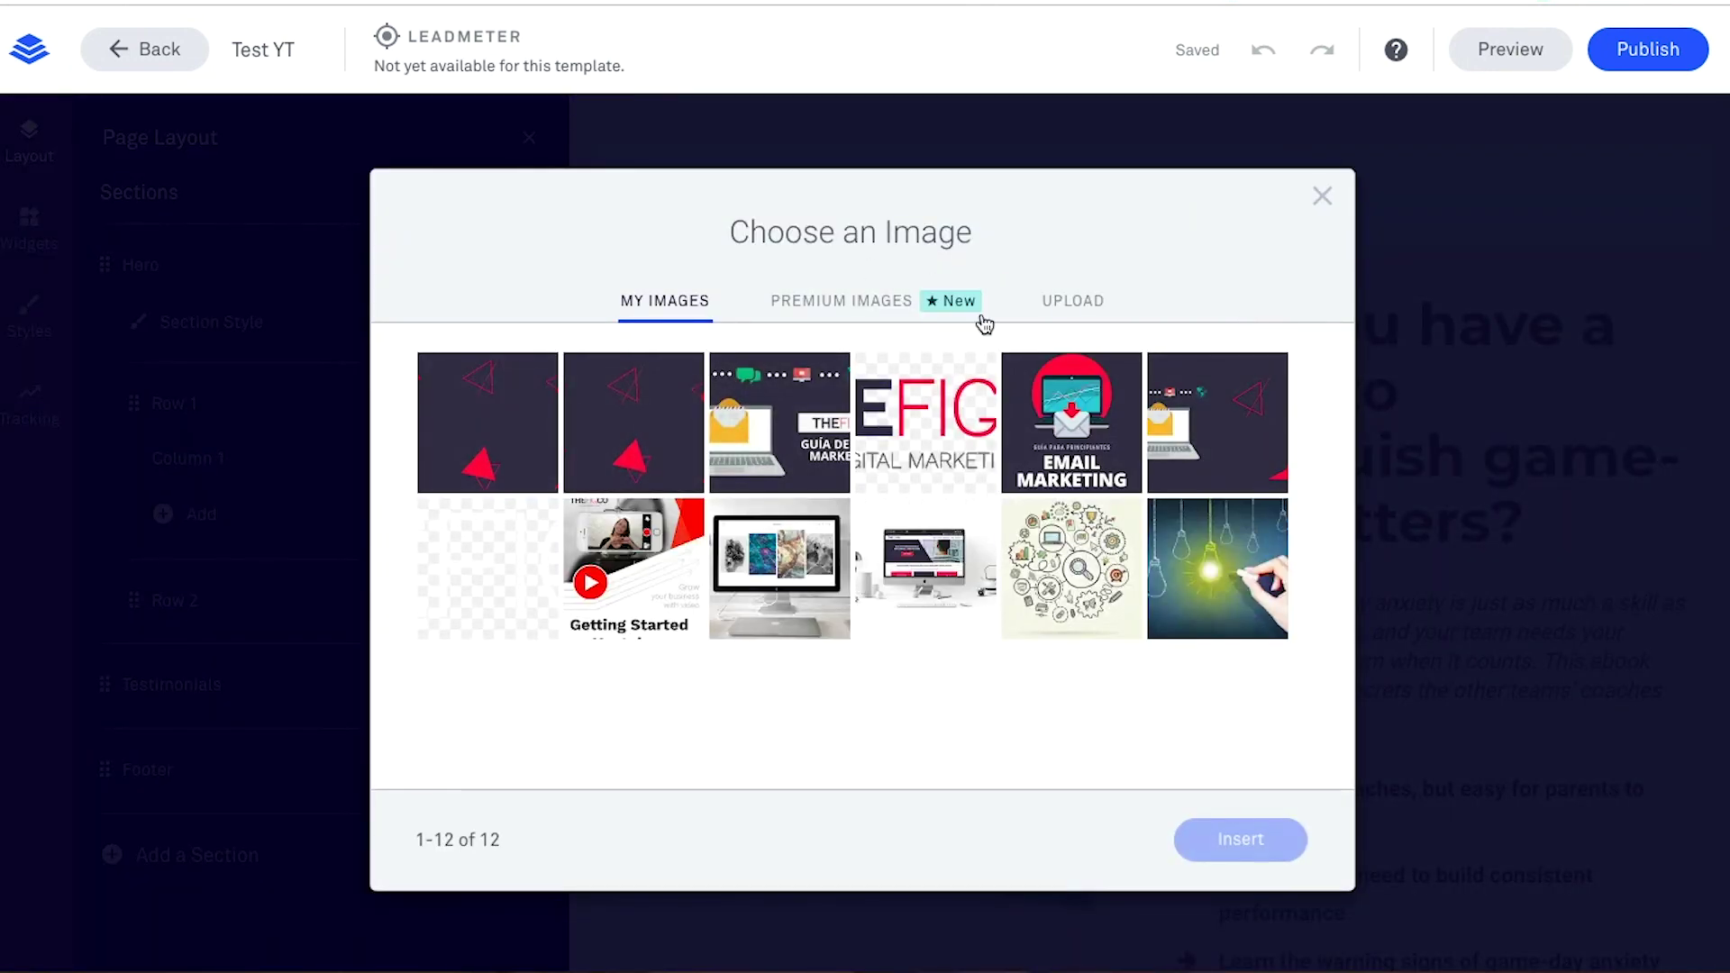
pyautogui.click(898, 454)
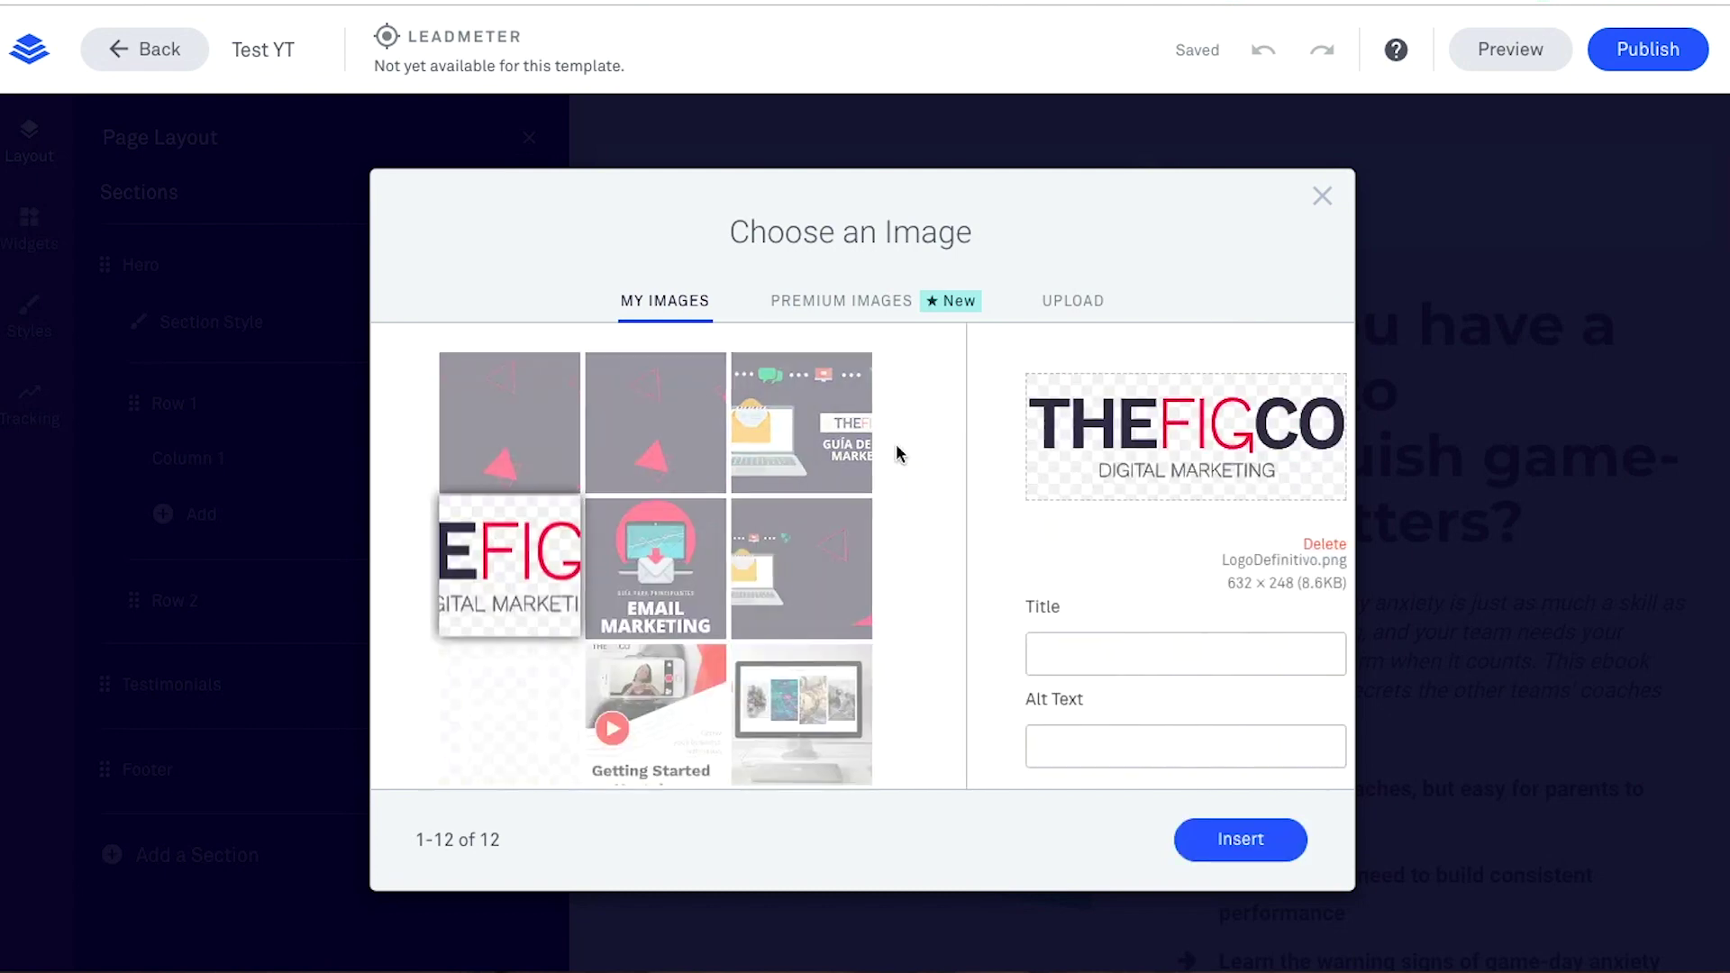
pyautogui.click(1100, 649)
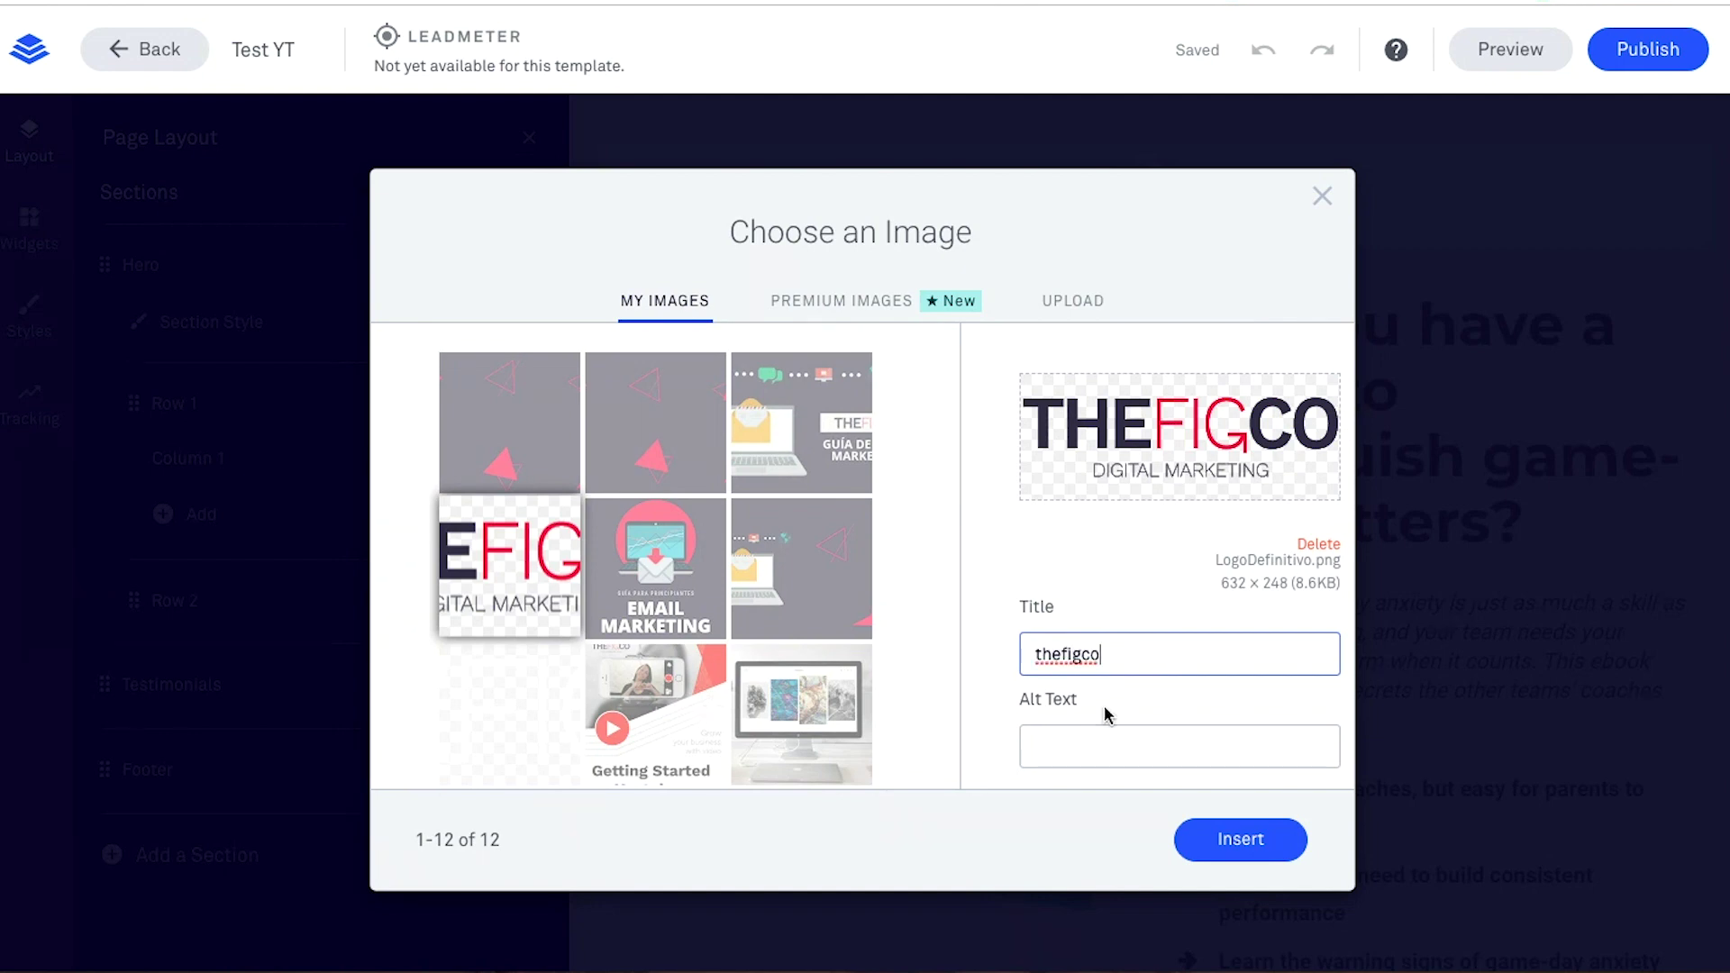
pyautogui.click(1244, 845)
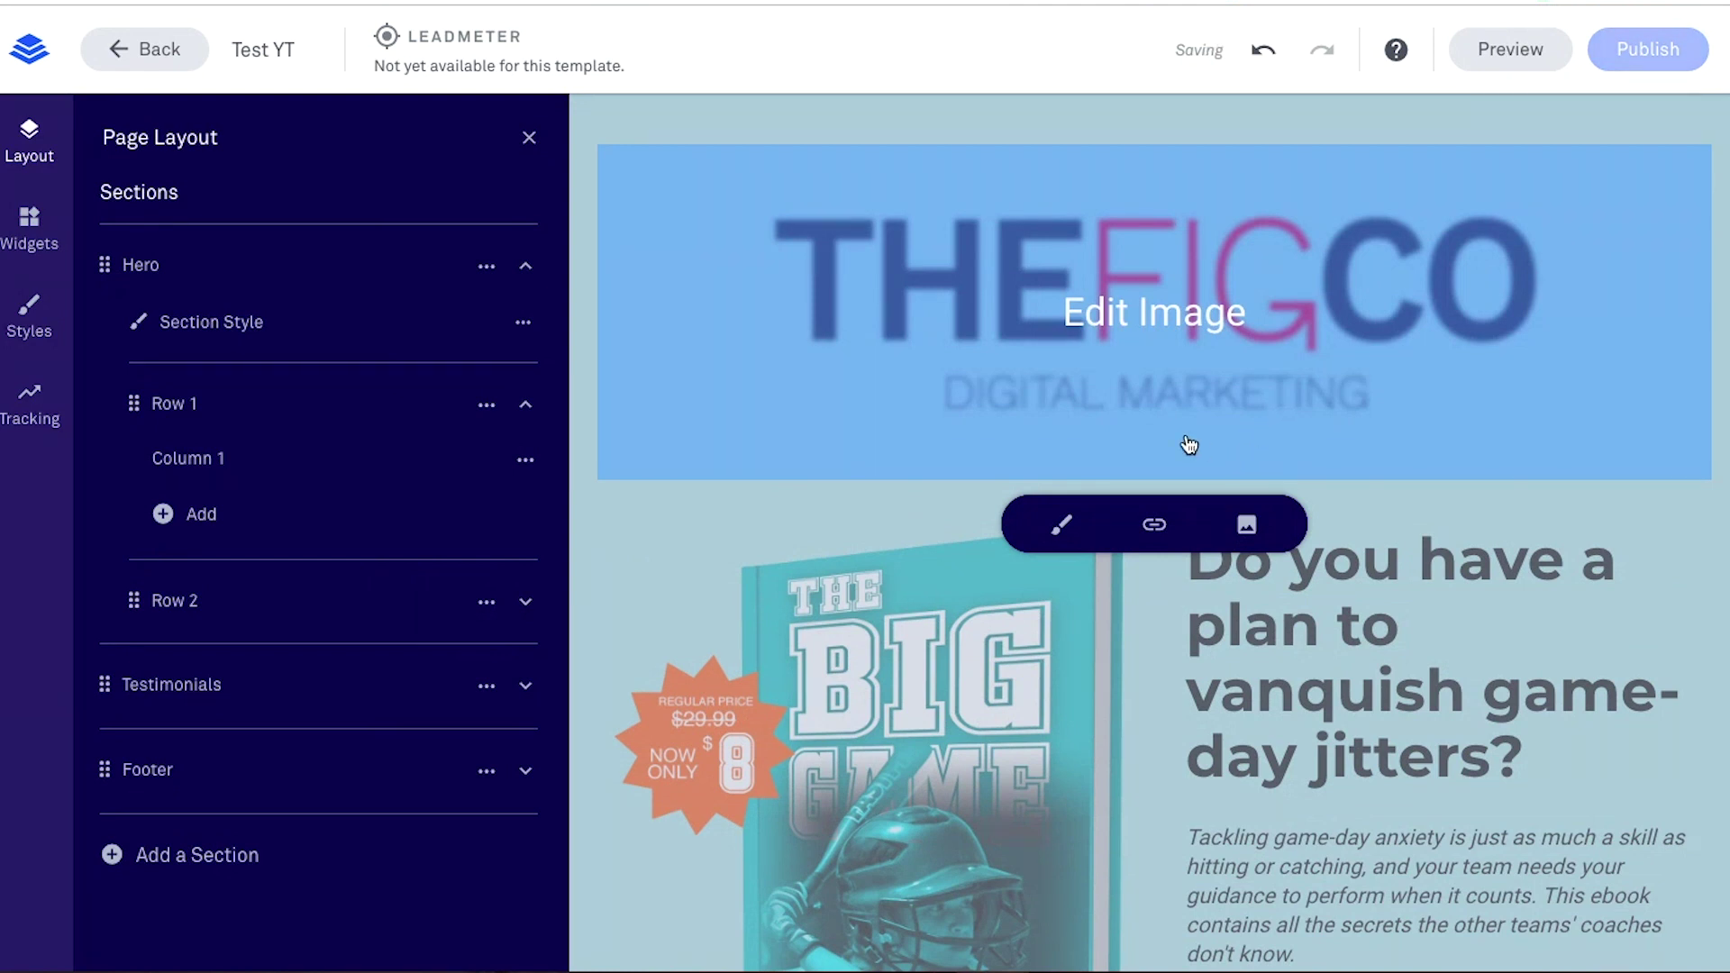
# Step: Reduce the Hero logo's width to 17%, try left and right alignment, and keep it centered
pyautogui.click(910, 328)
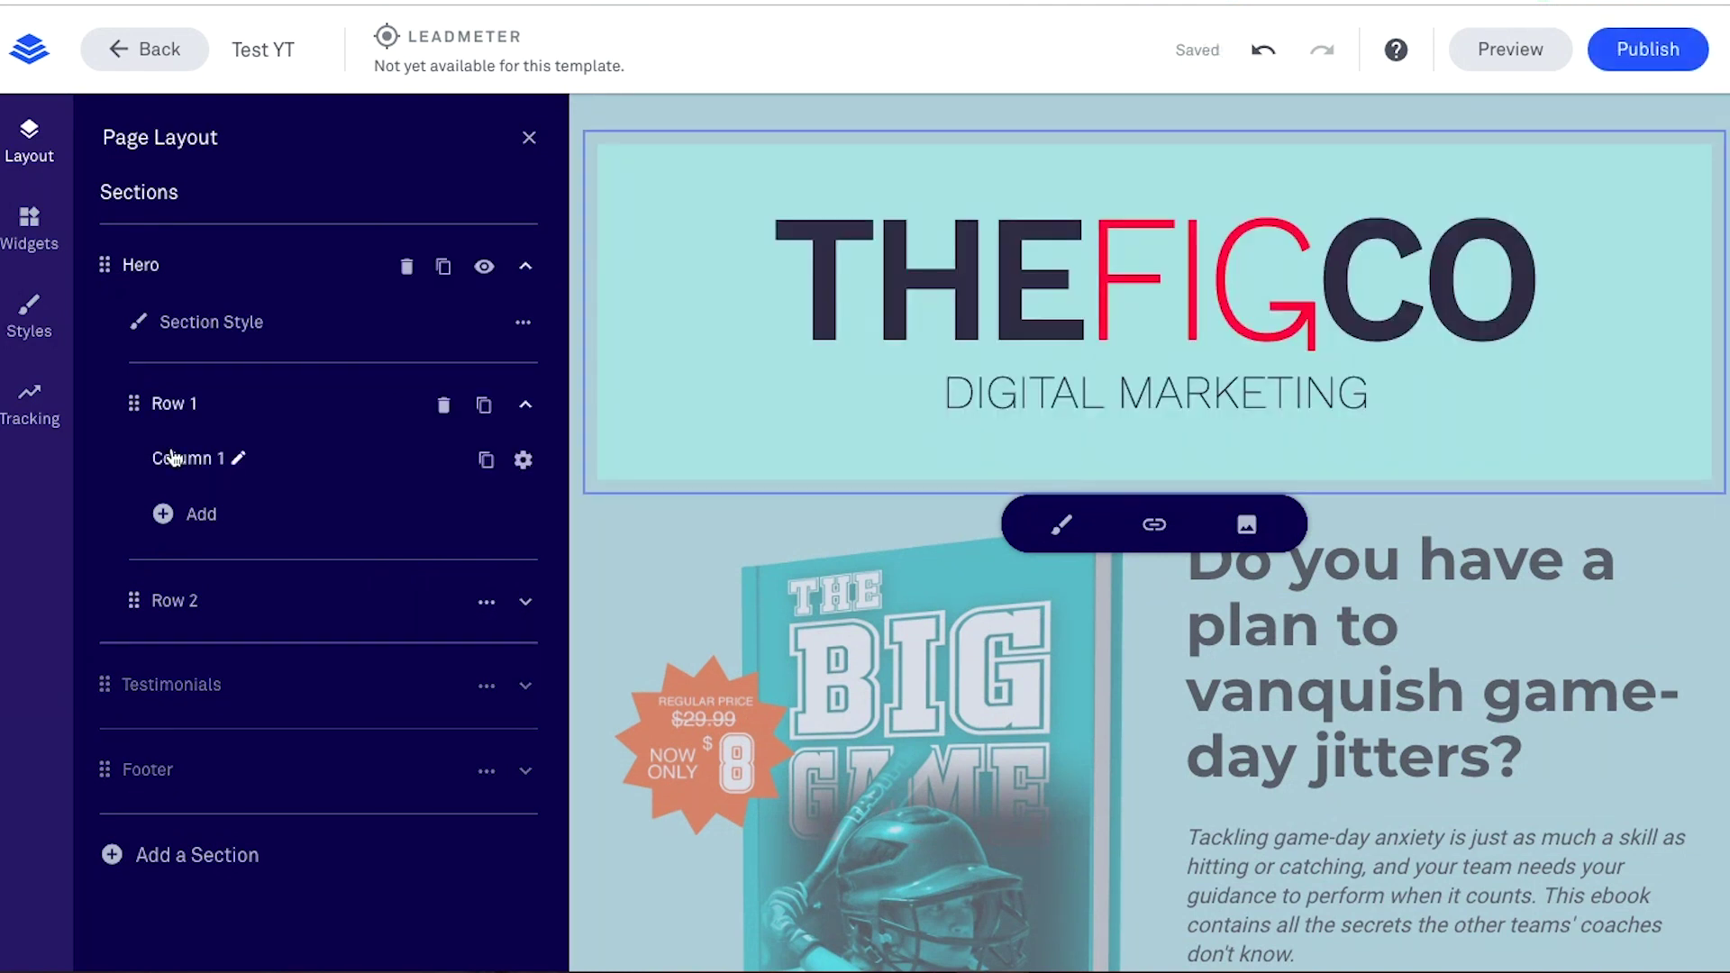
pyautogui.click(1061, 525)
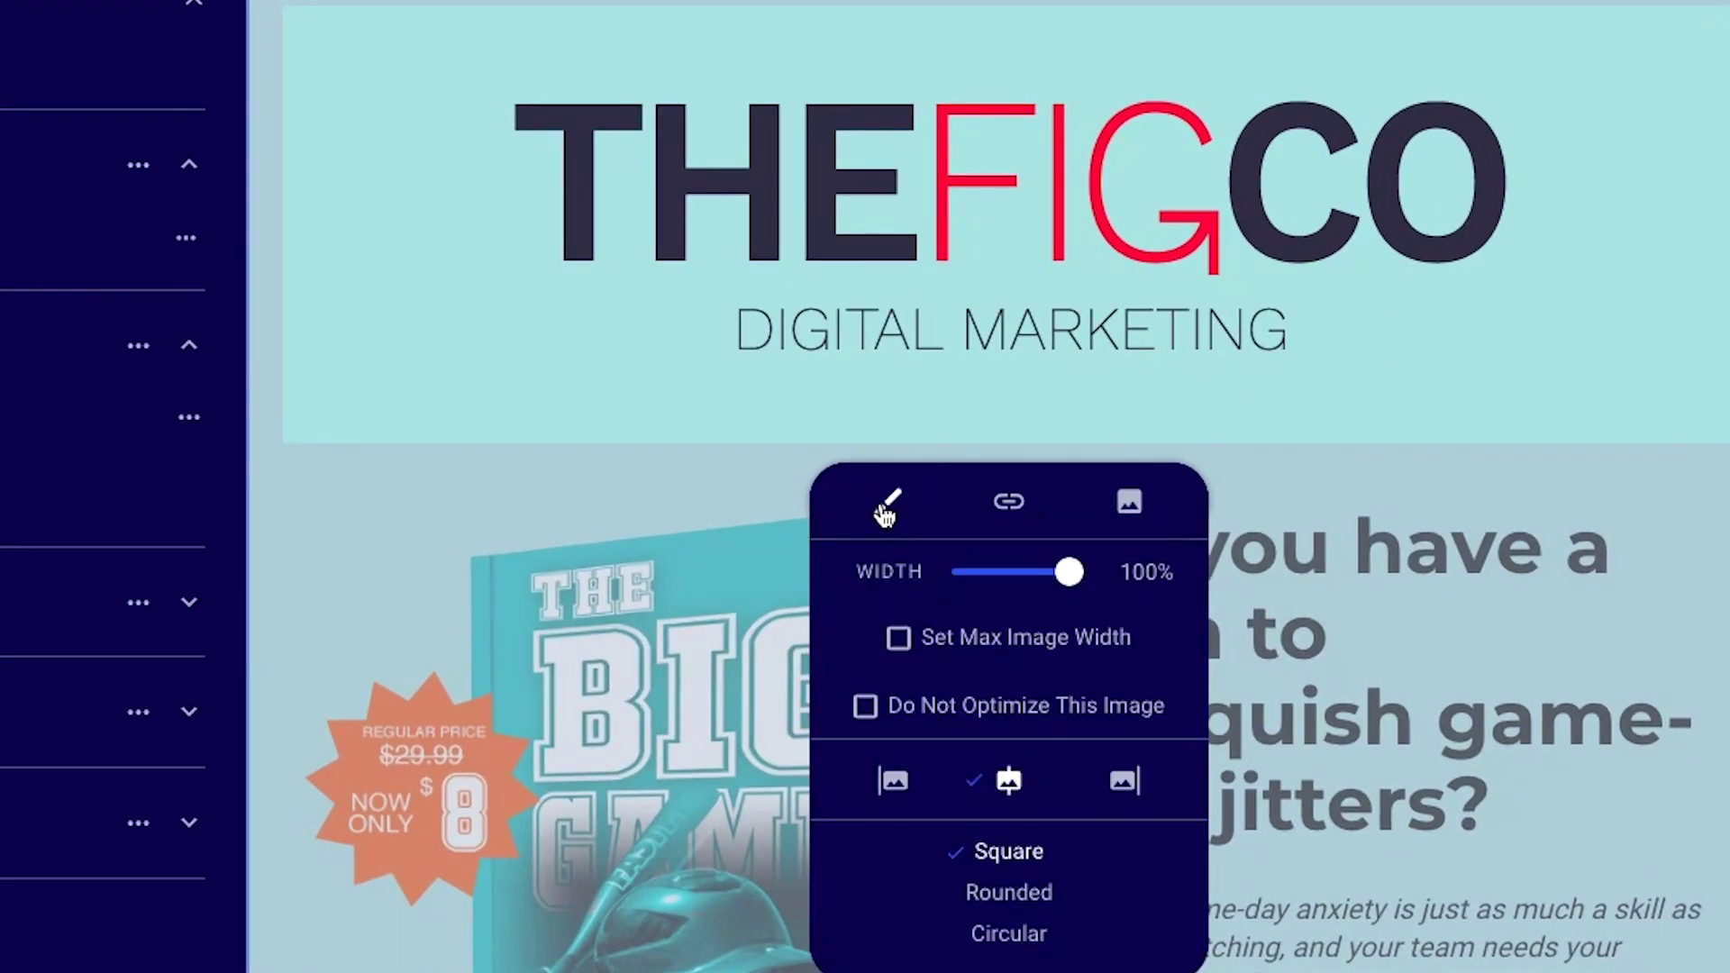
pyautogui.moveTo(1068, 571); pyautogui.dragTo(977, 410)
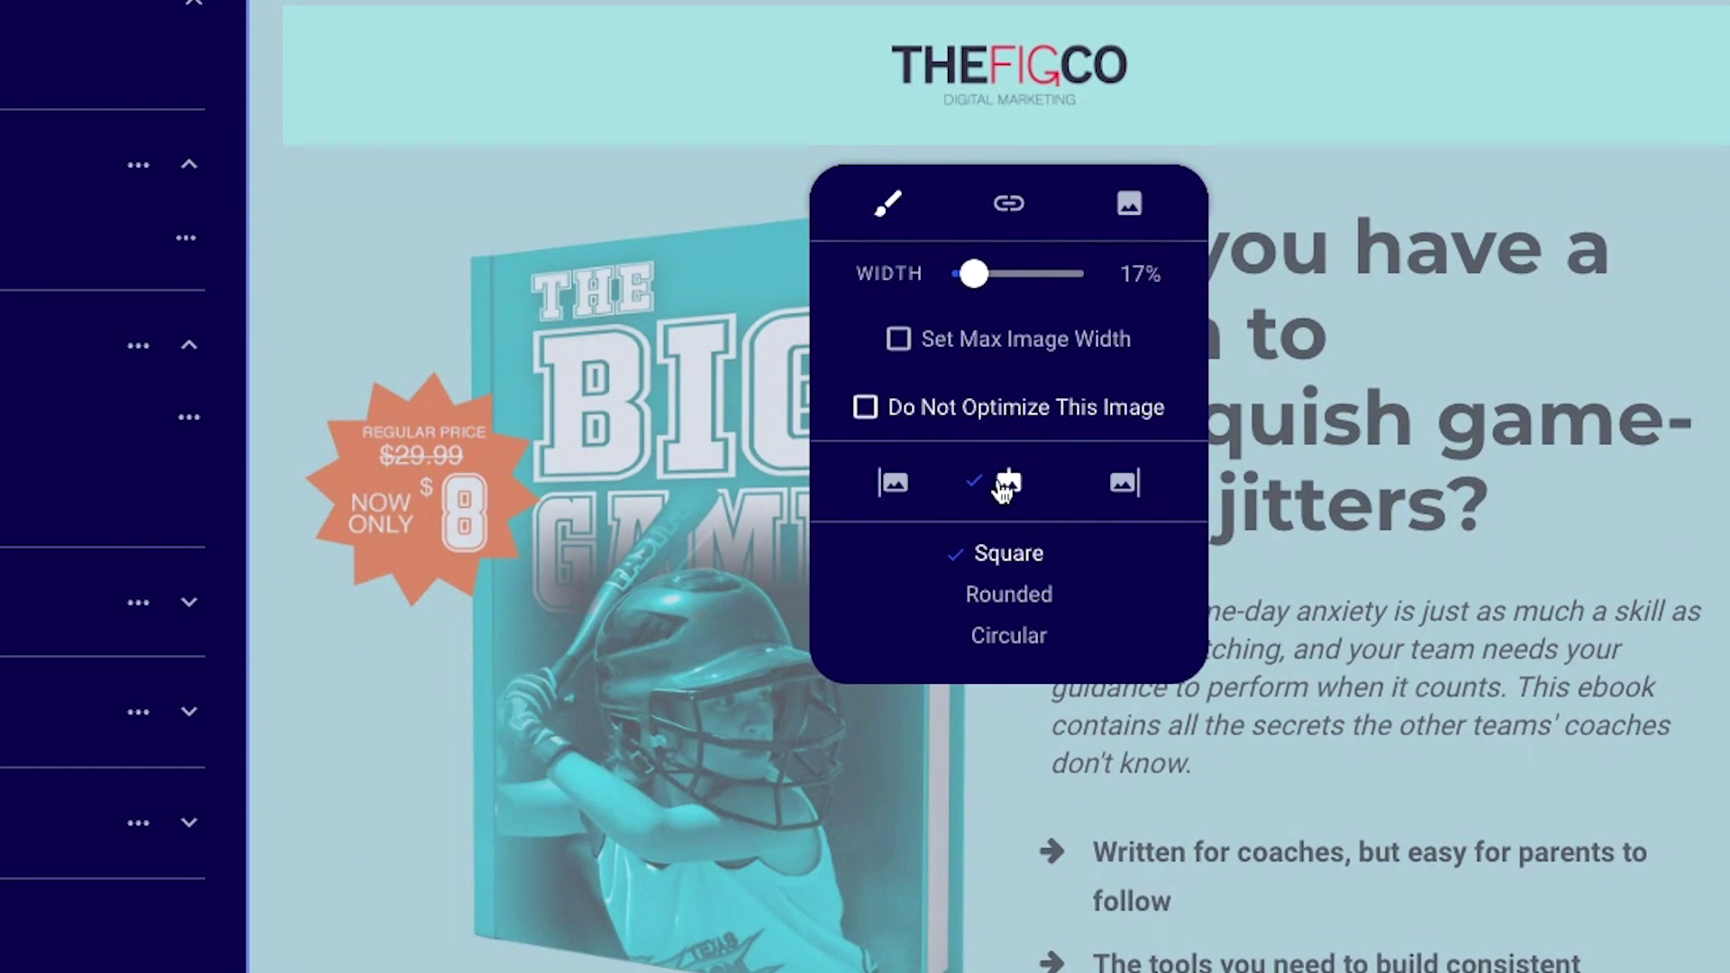
pyautogui.click(902, 492)
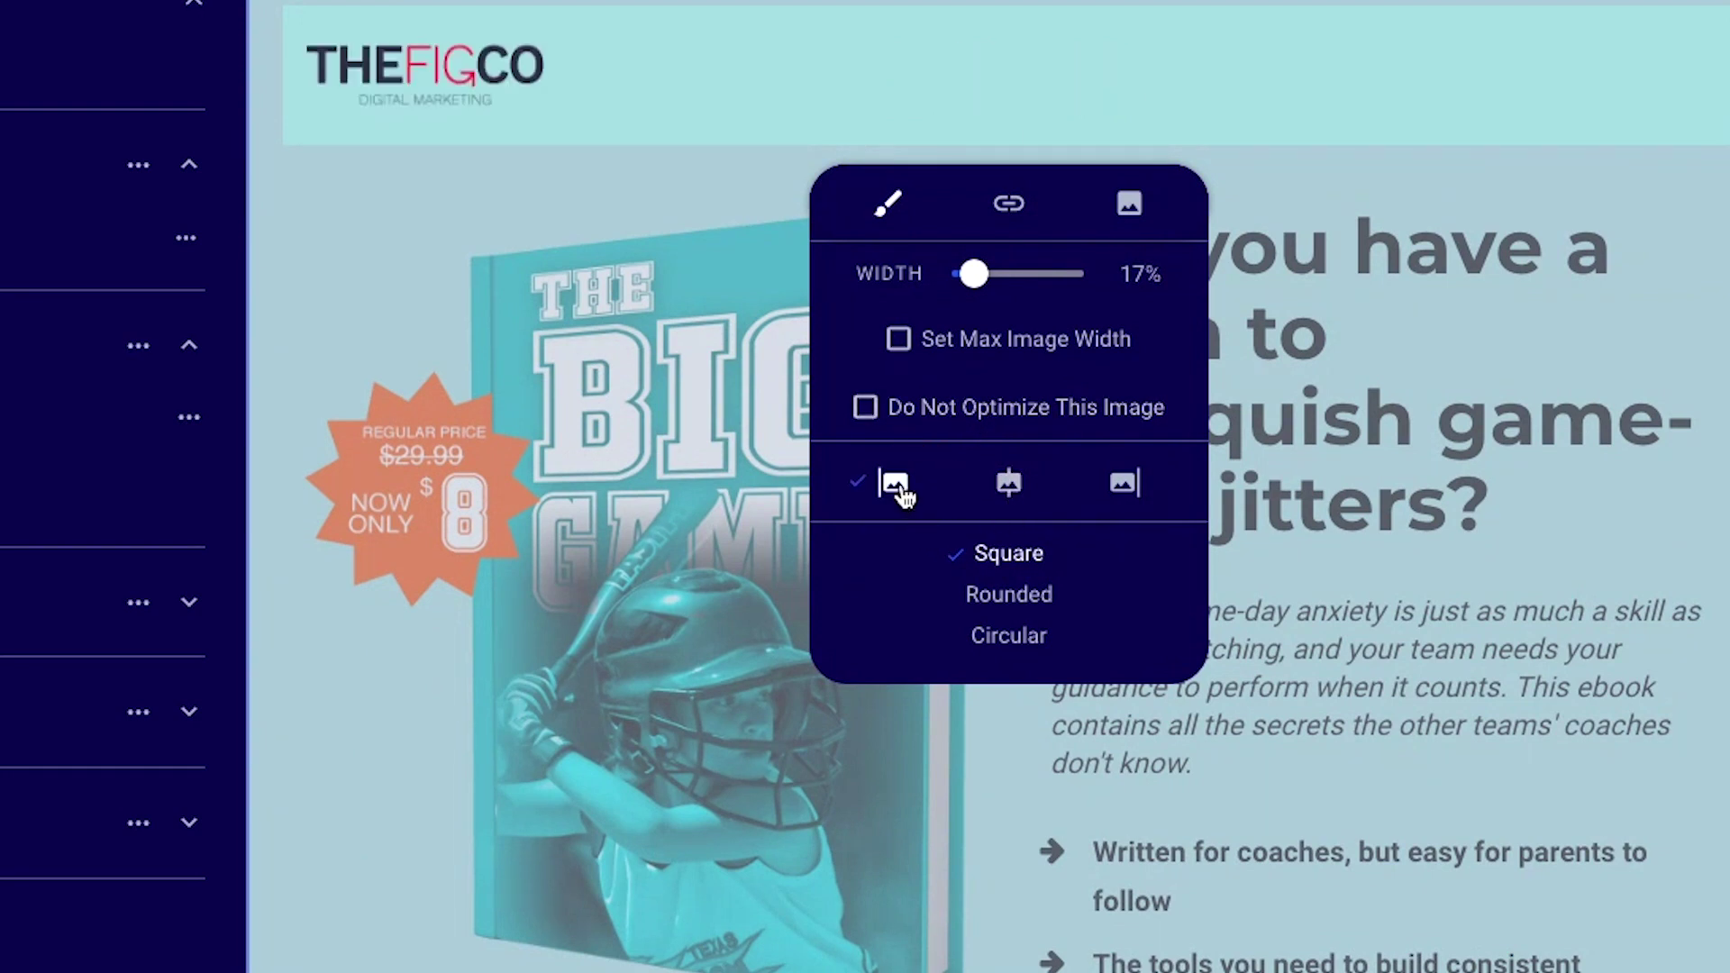
pyautogui.click(1131, 489)
pyautogui.click(1025, 488)
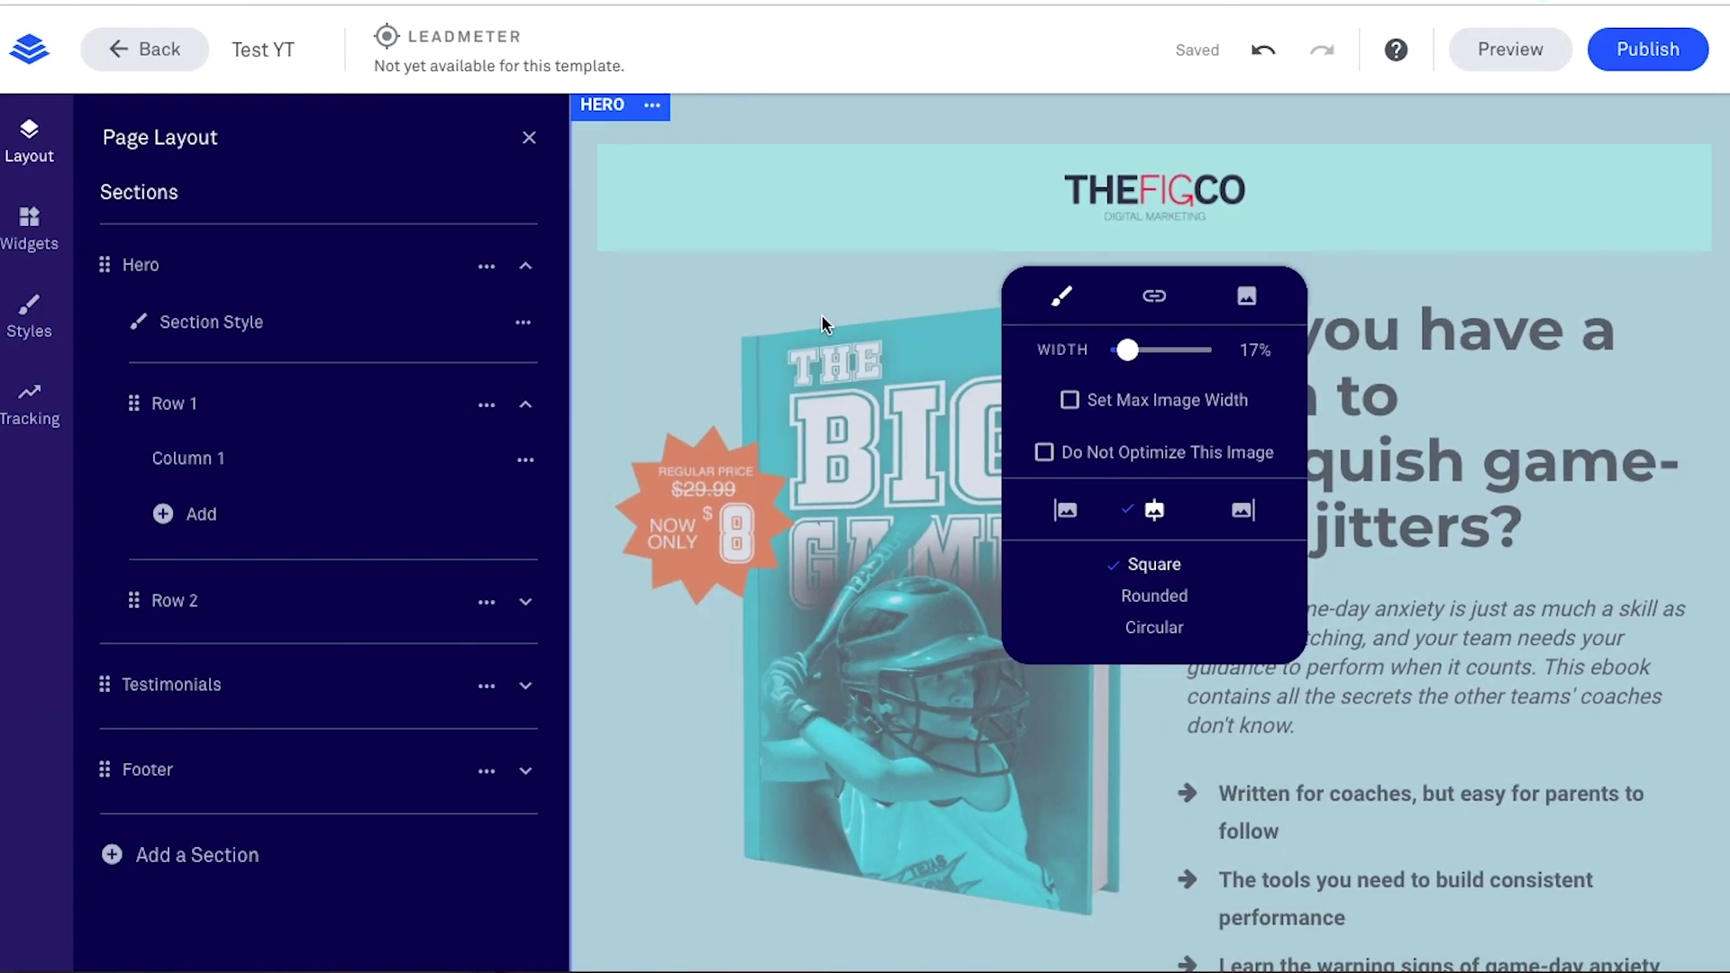
pyautogui.click(586, 239)
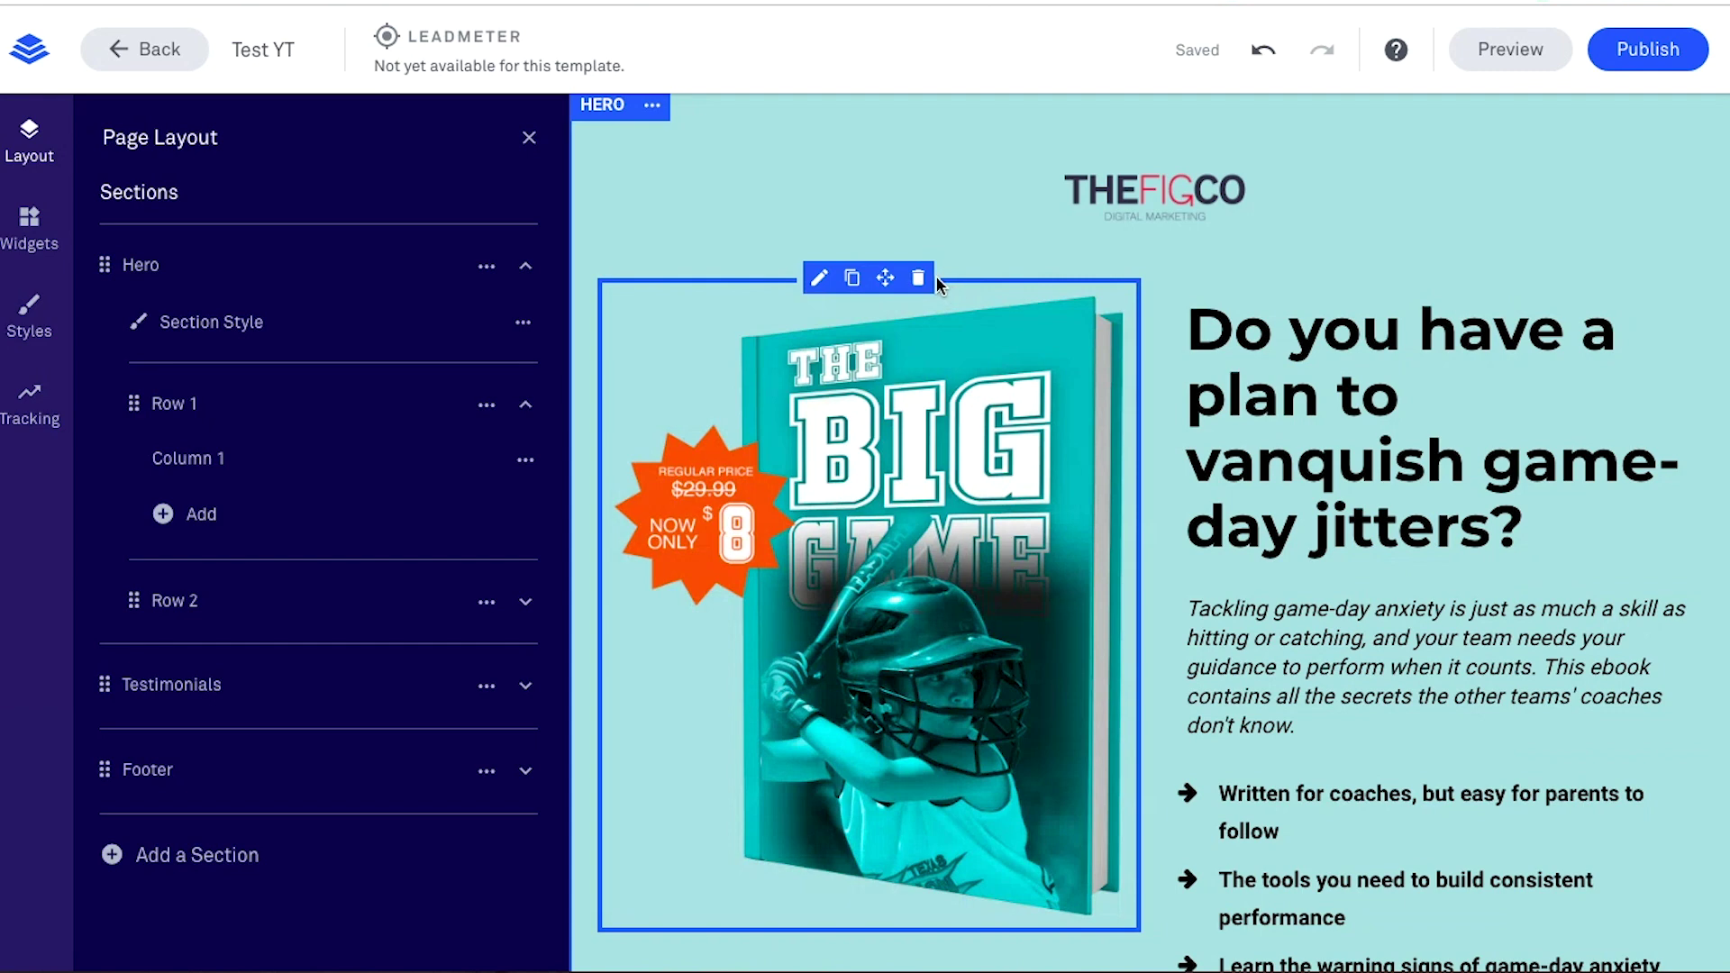
# Step: Delete the book cover image from the Hero section and insert the dark laptop-and-envelope picture as the section's background image
pyautogui.click(919, 278)
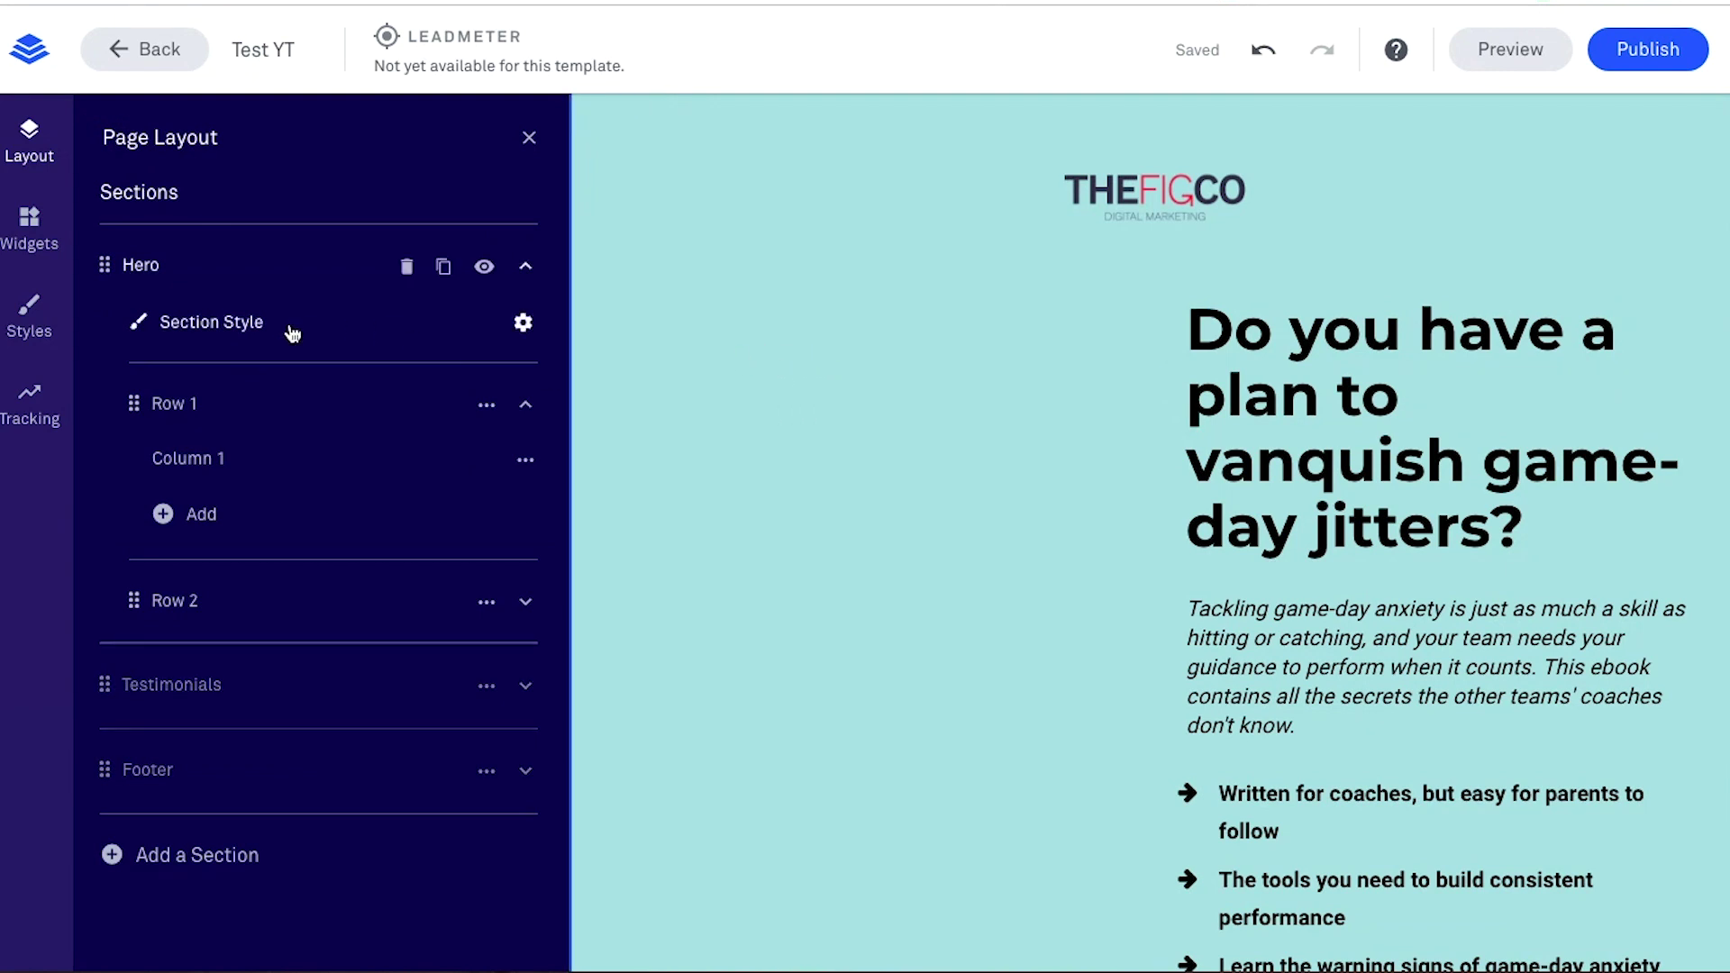
pyautogui.click(240, 339)
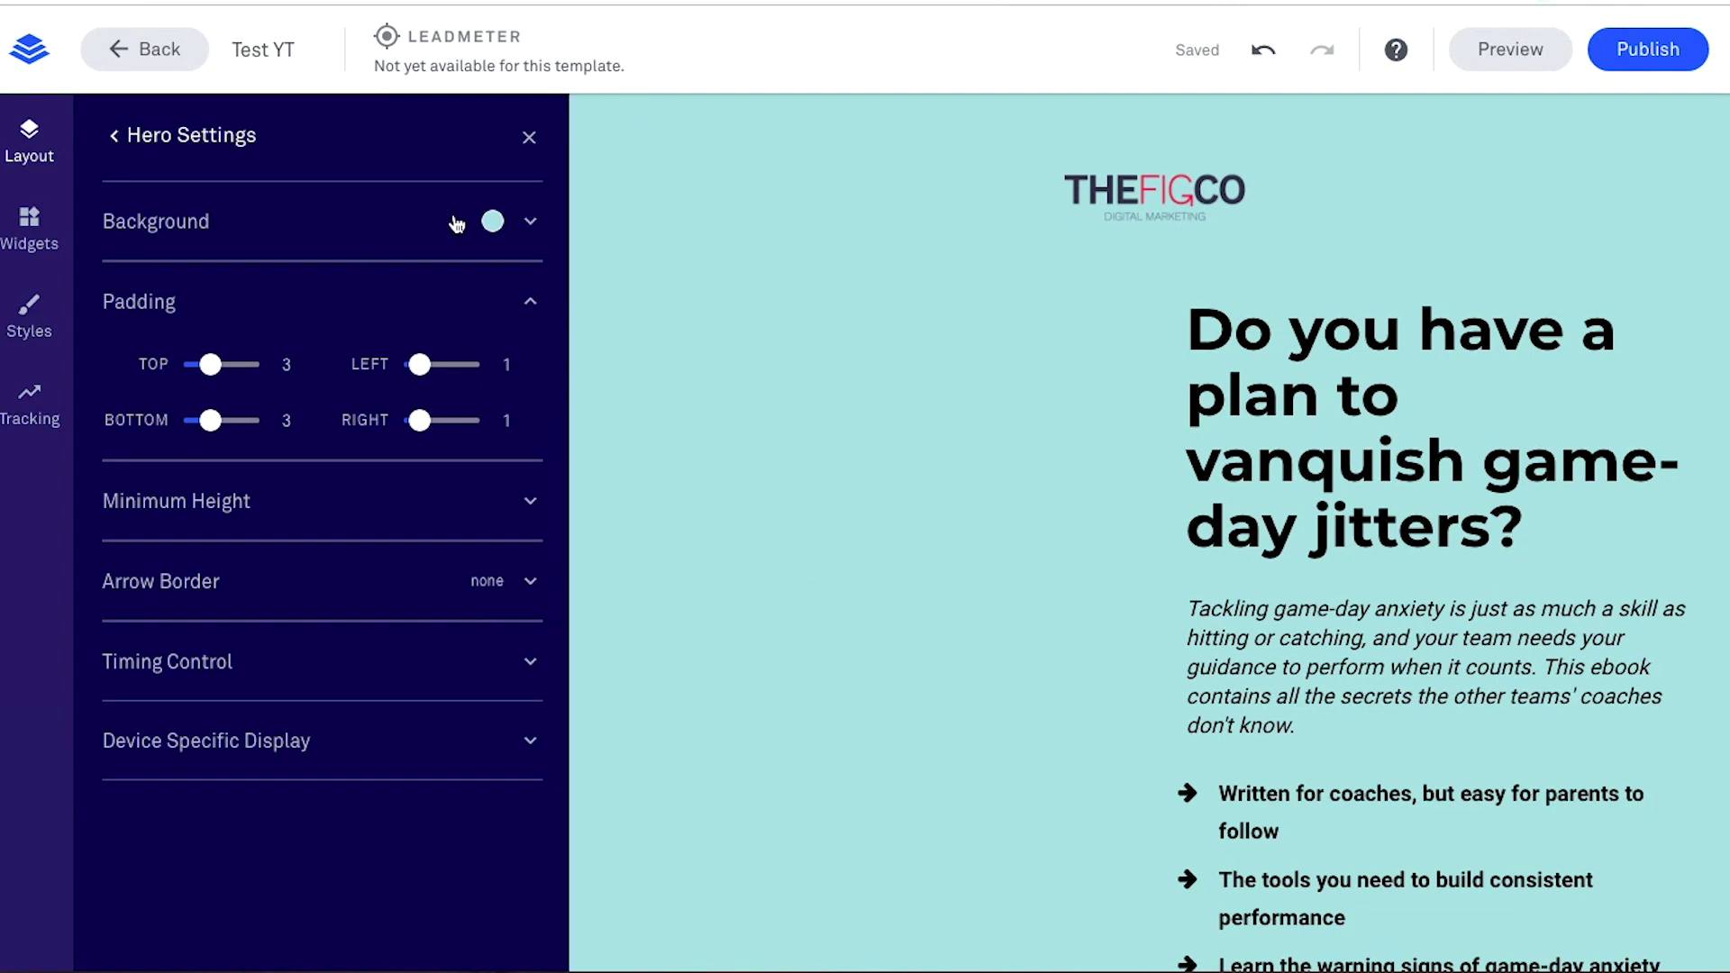
pyautogui.click(532, 225)
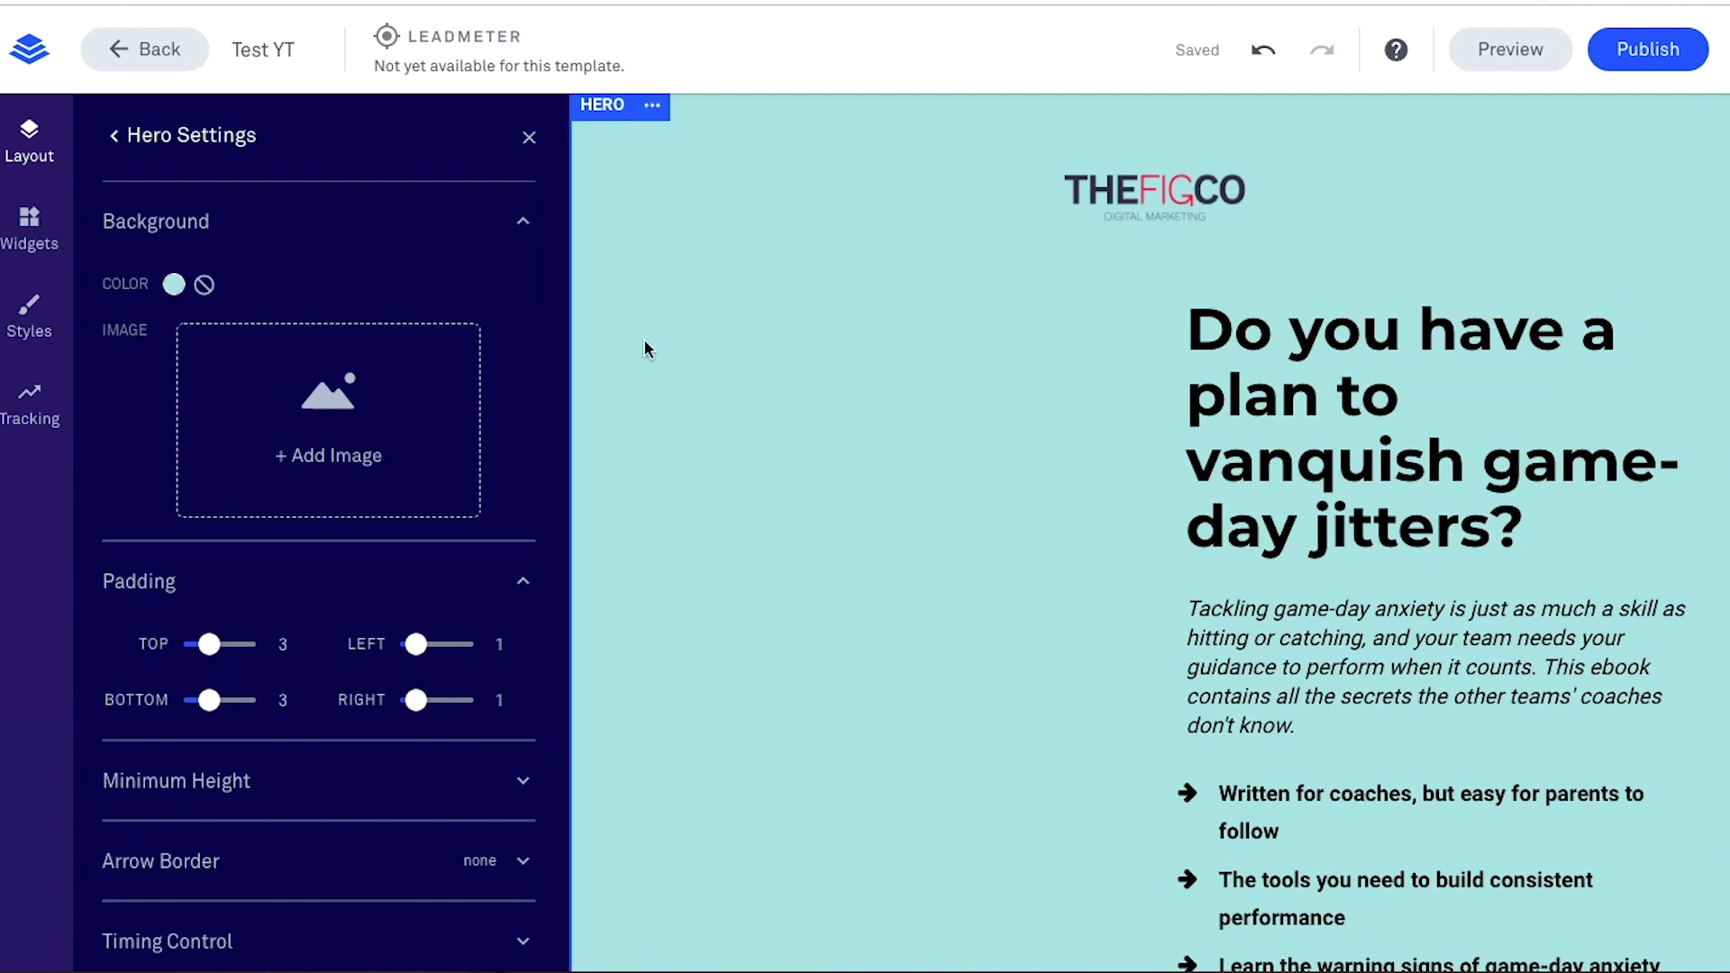
pyautogui.click(377, 408)
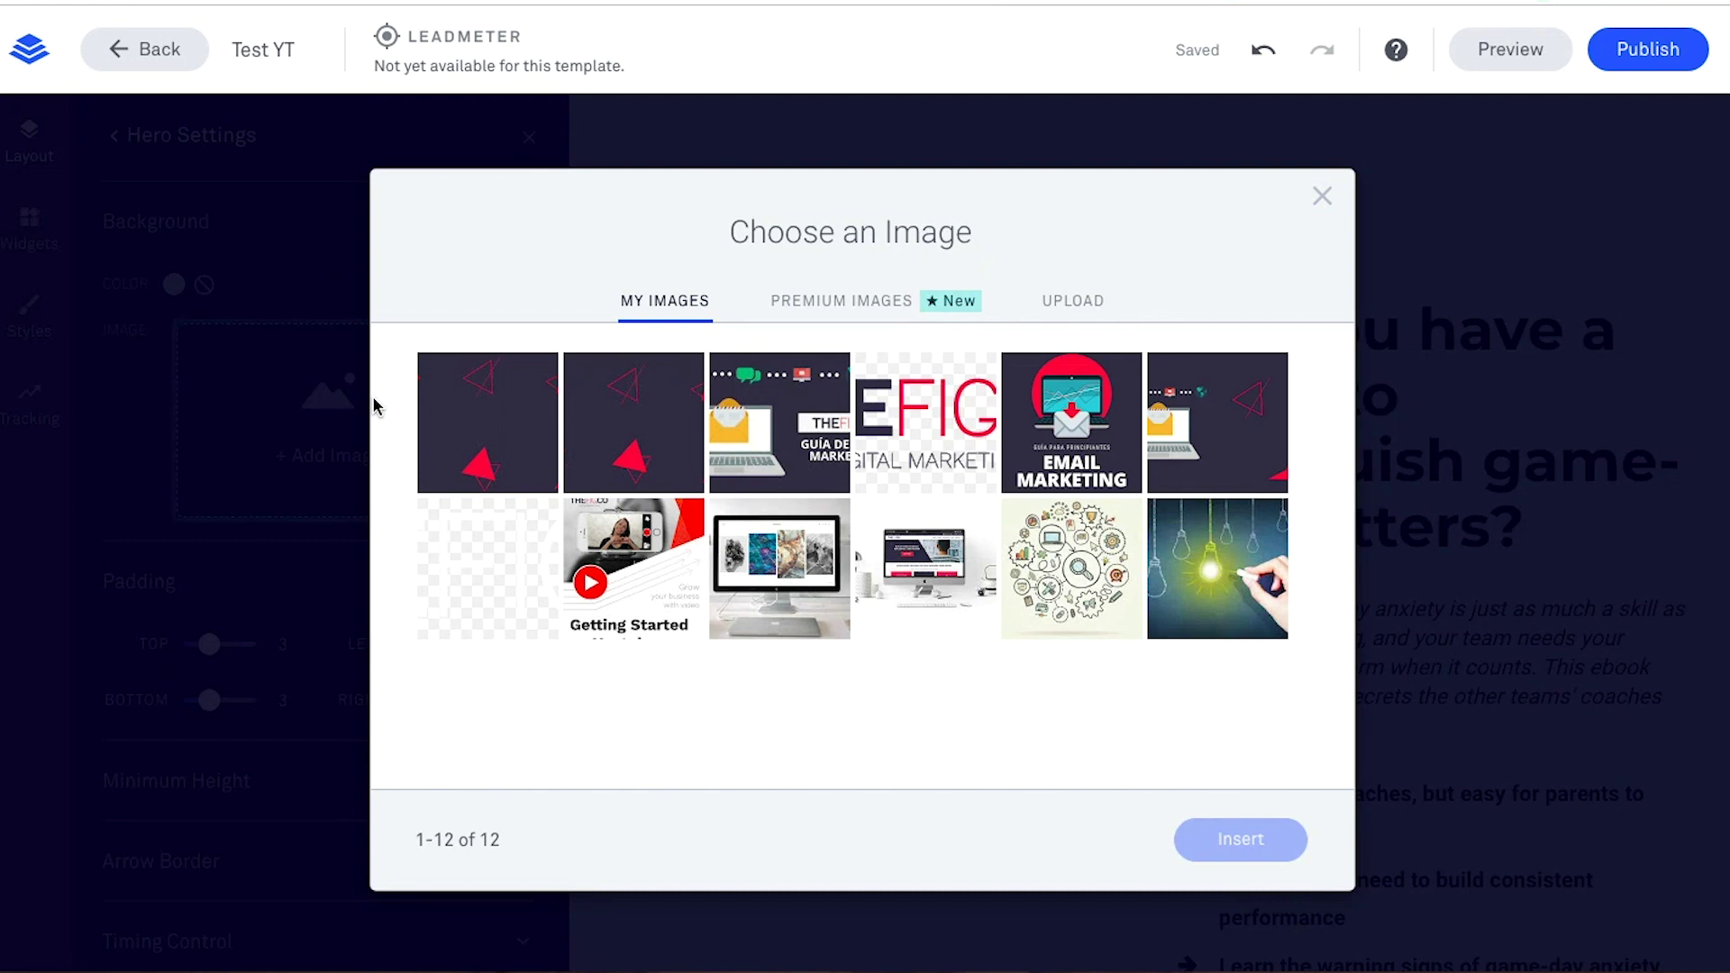
pyautogui.click(1217, 451)
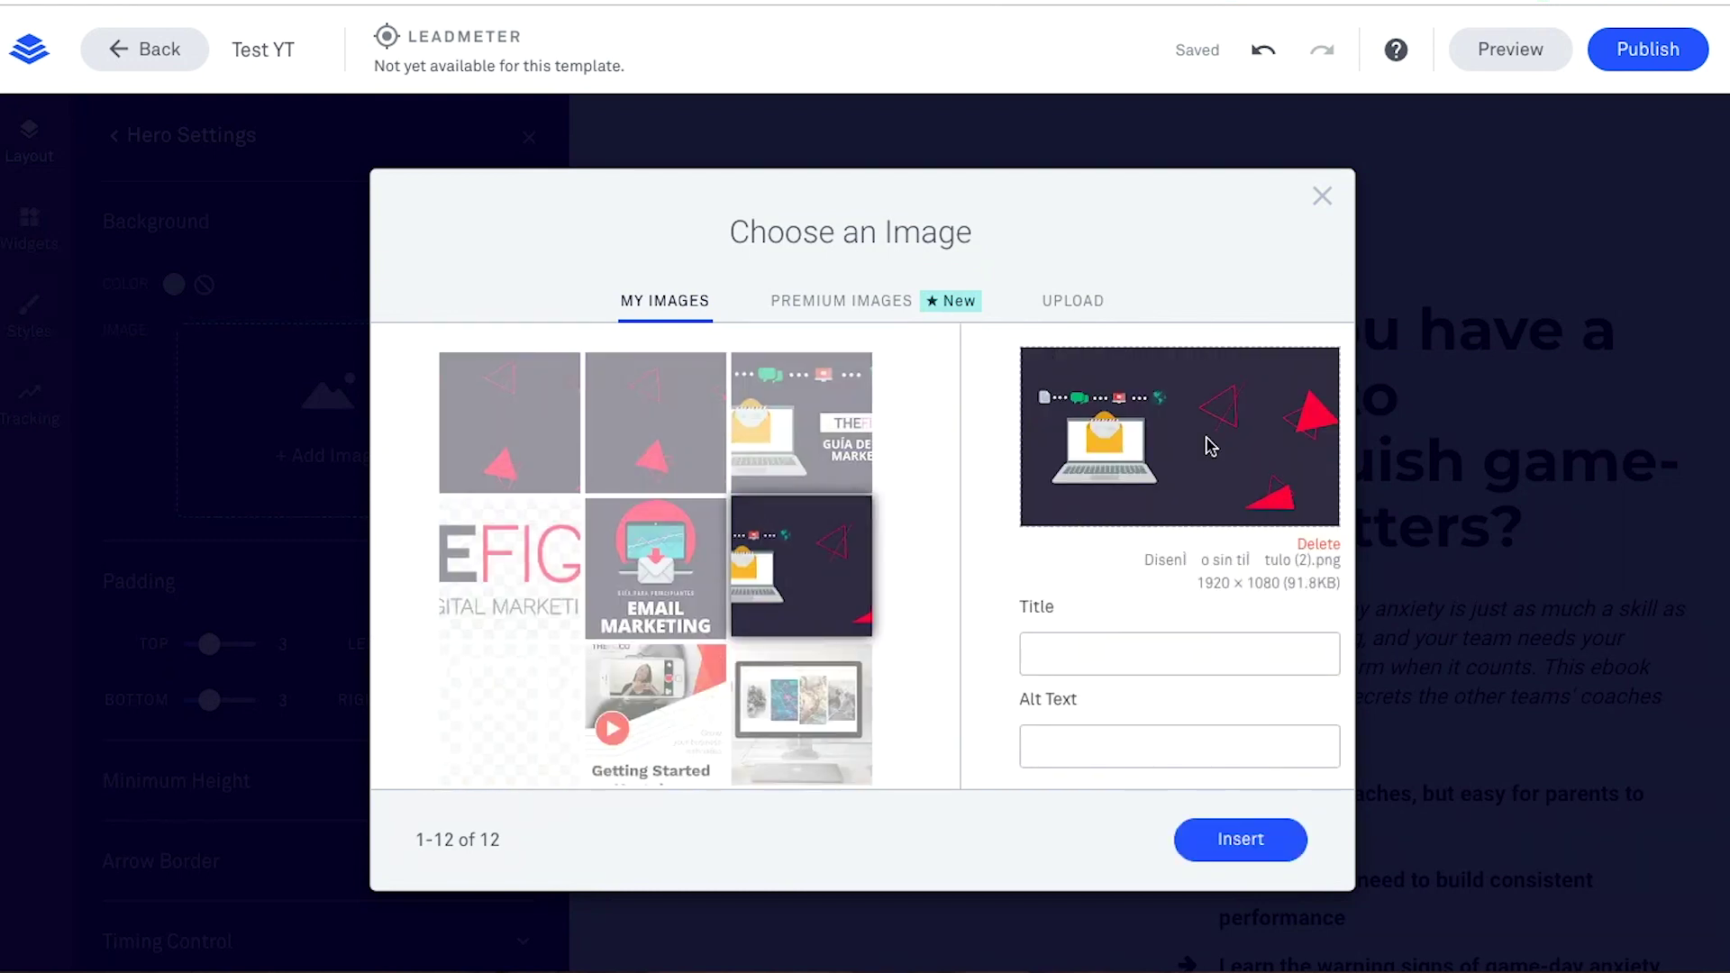
pyautogui.click(1275, 836)
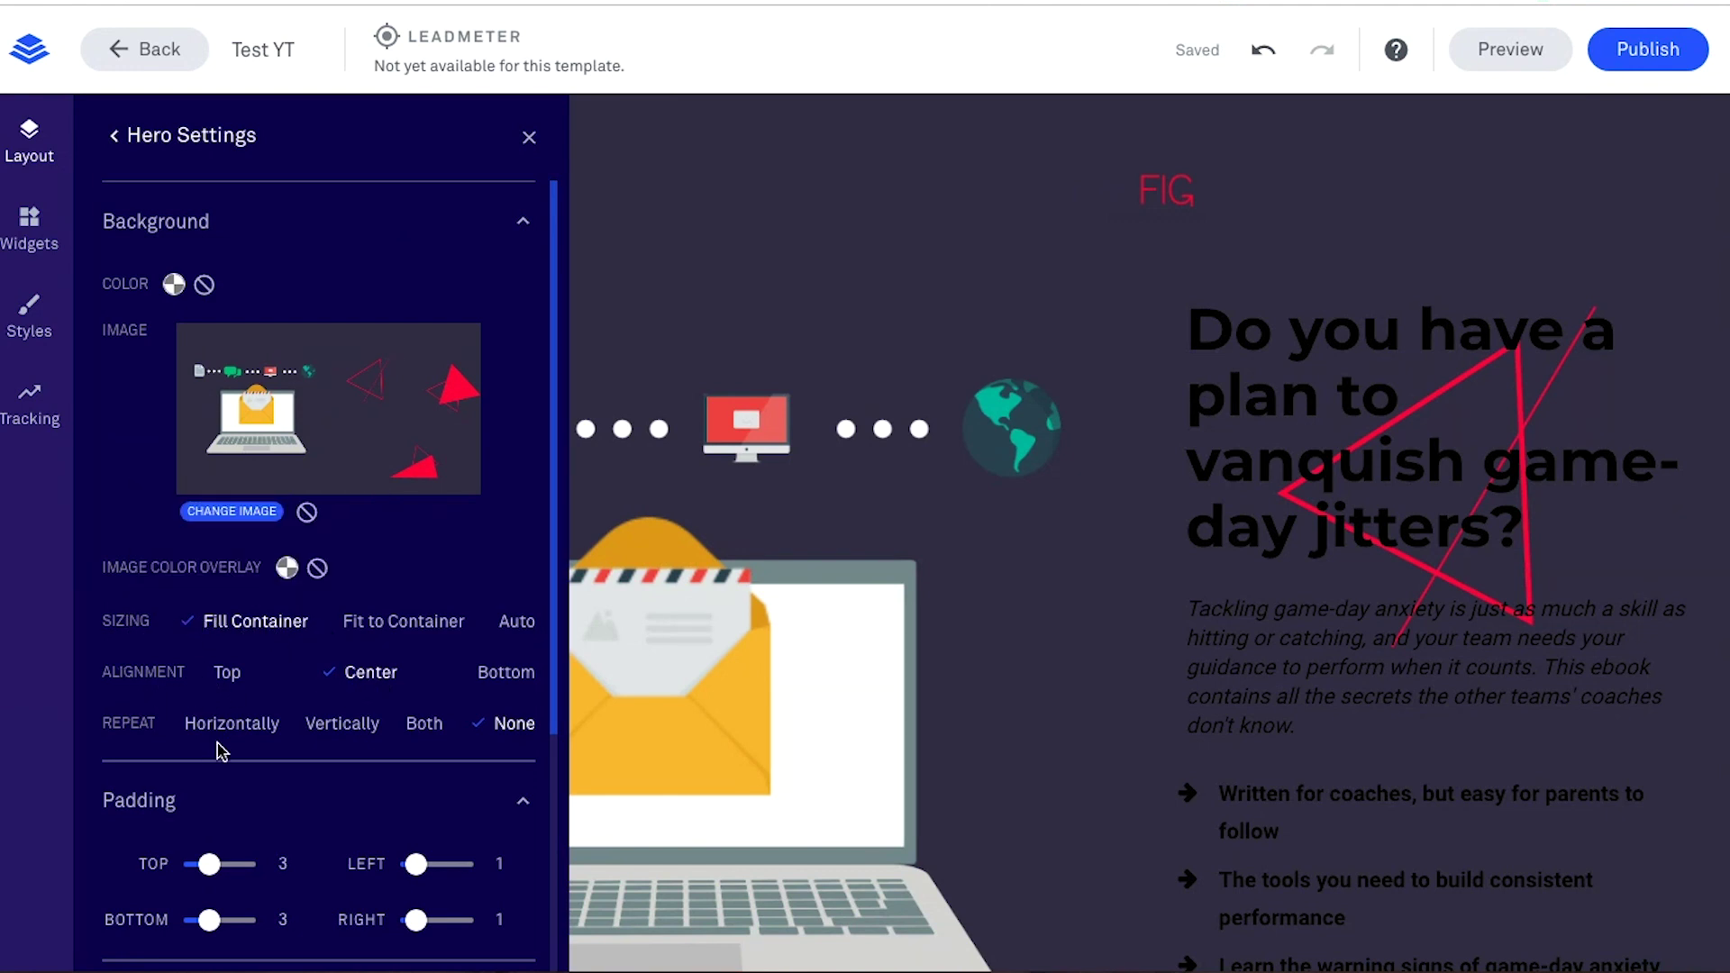
# Step: Try a top padding of 10 on the Hero section, and set its top, bottom and left padding to 0
pyautogui.scroll(-4, 394, 734)
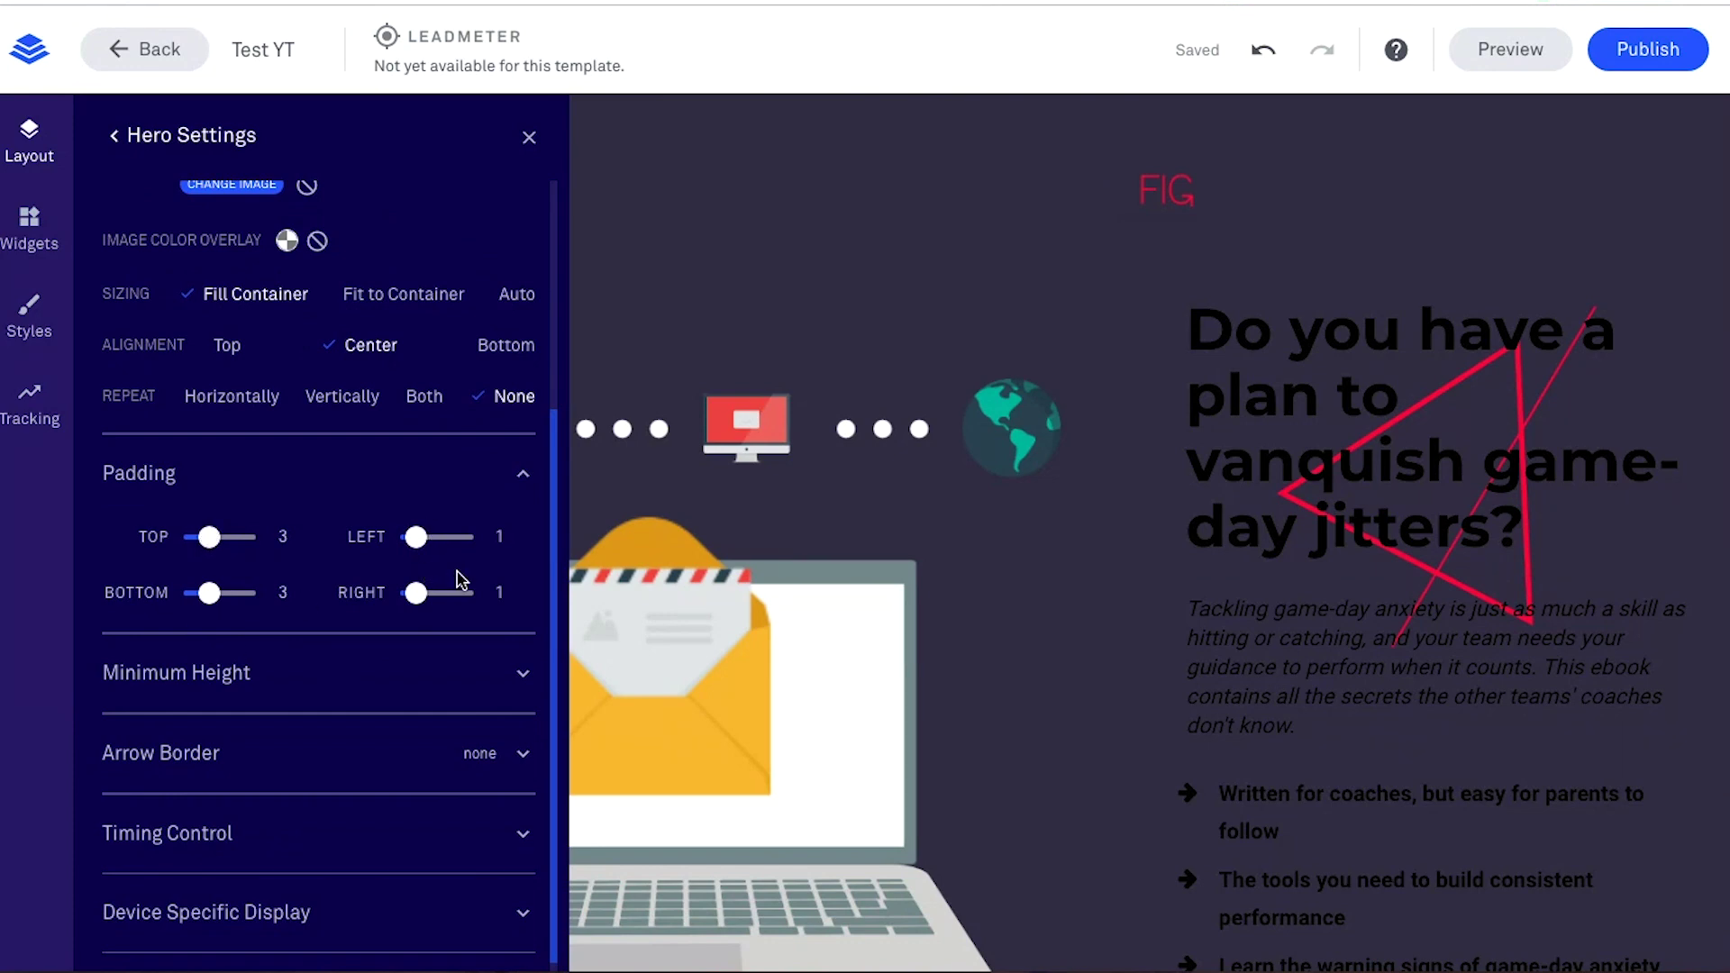
pyautogui.moveTo(209, 537); pyautogui.dragTo(245, 537)
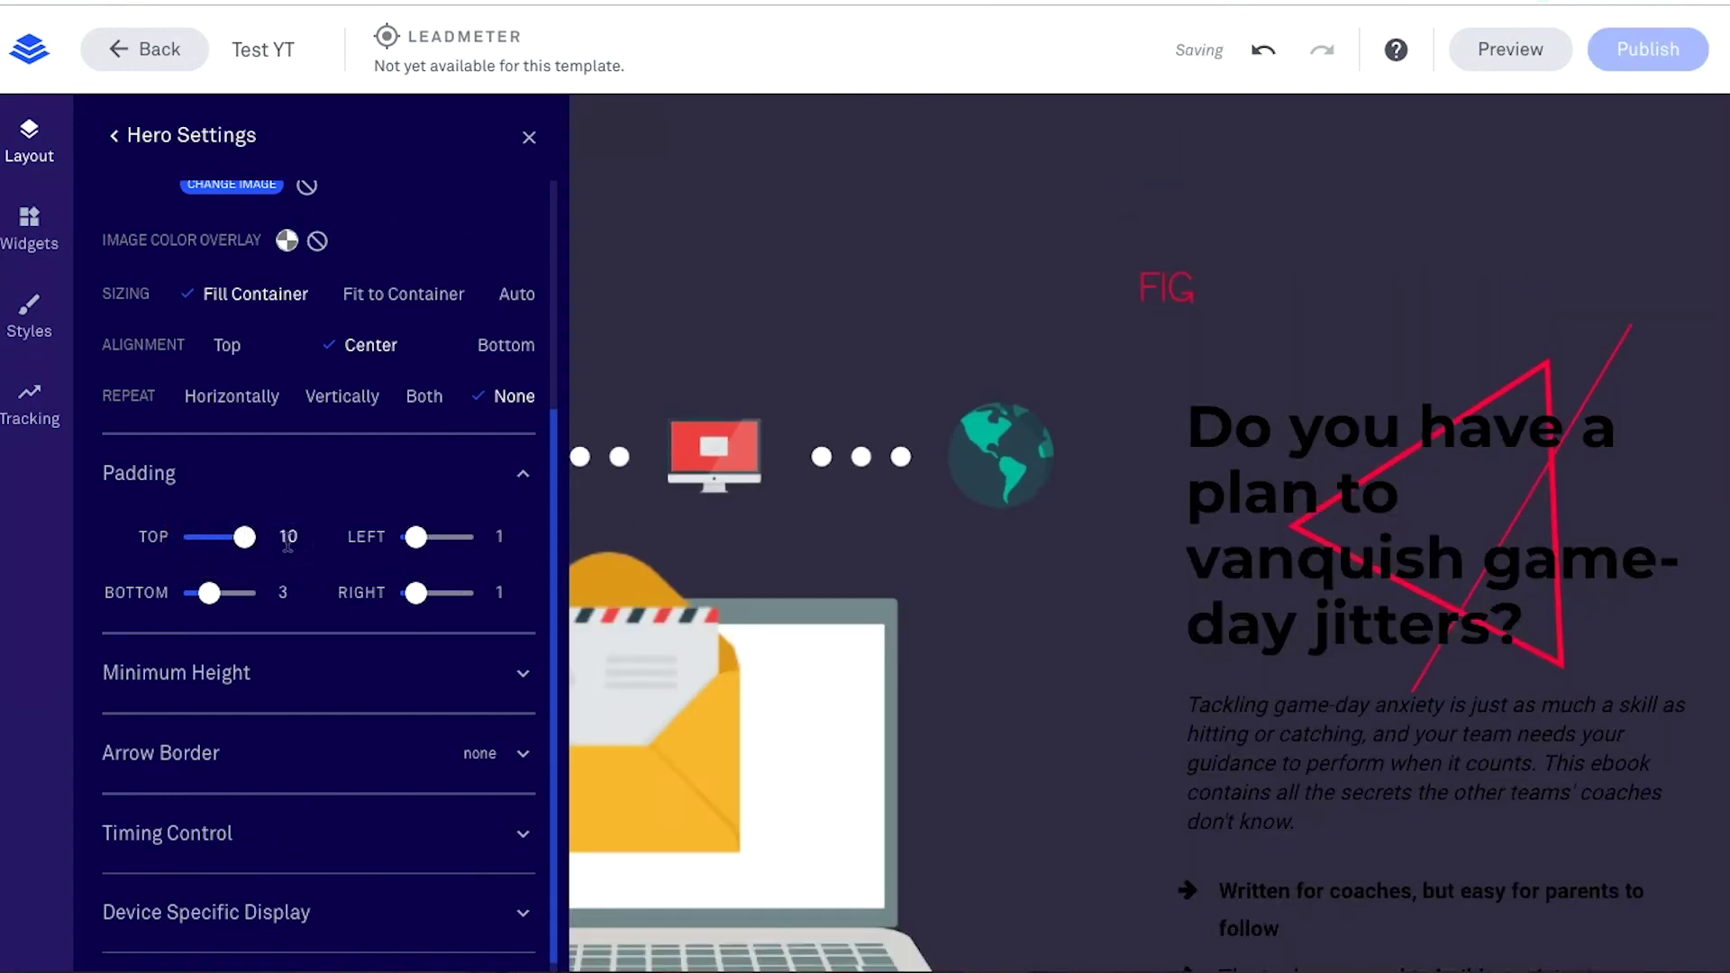
pyautogui.moveTo(244, 537); pyautogui.dragTo(135, 534)
pyautogui.moveTo(208, 592); pyautogui.dragTo(116, 597)
pyautogui.moveTo(415, 538); pyautogui.dragTo(322, 538)
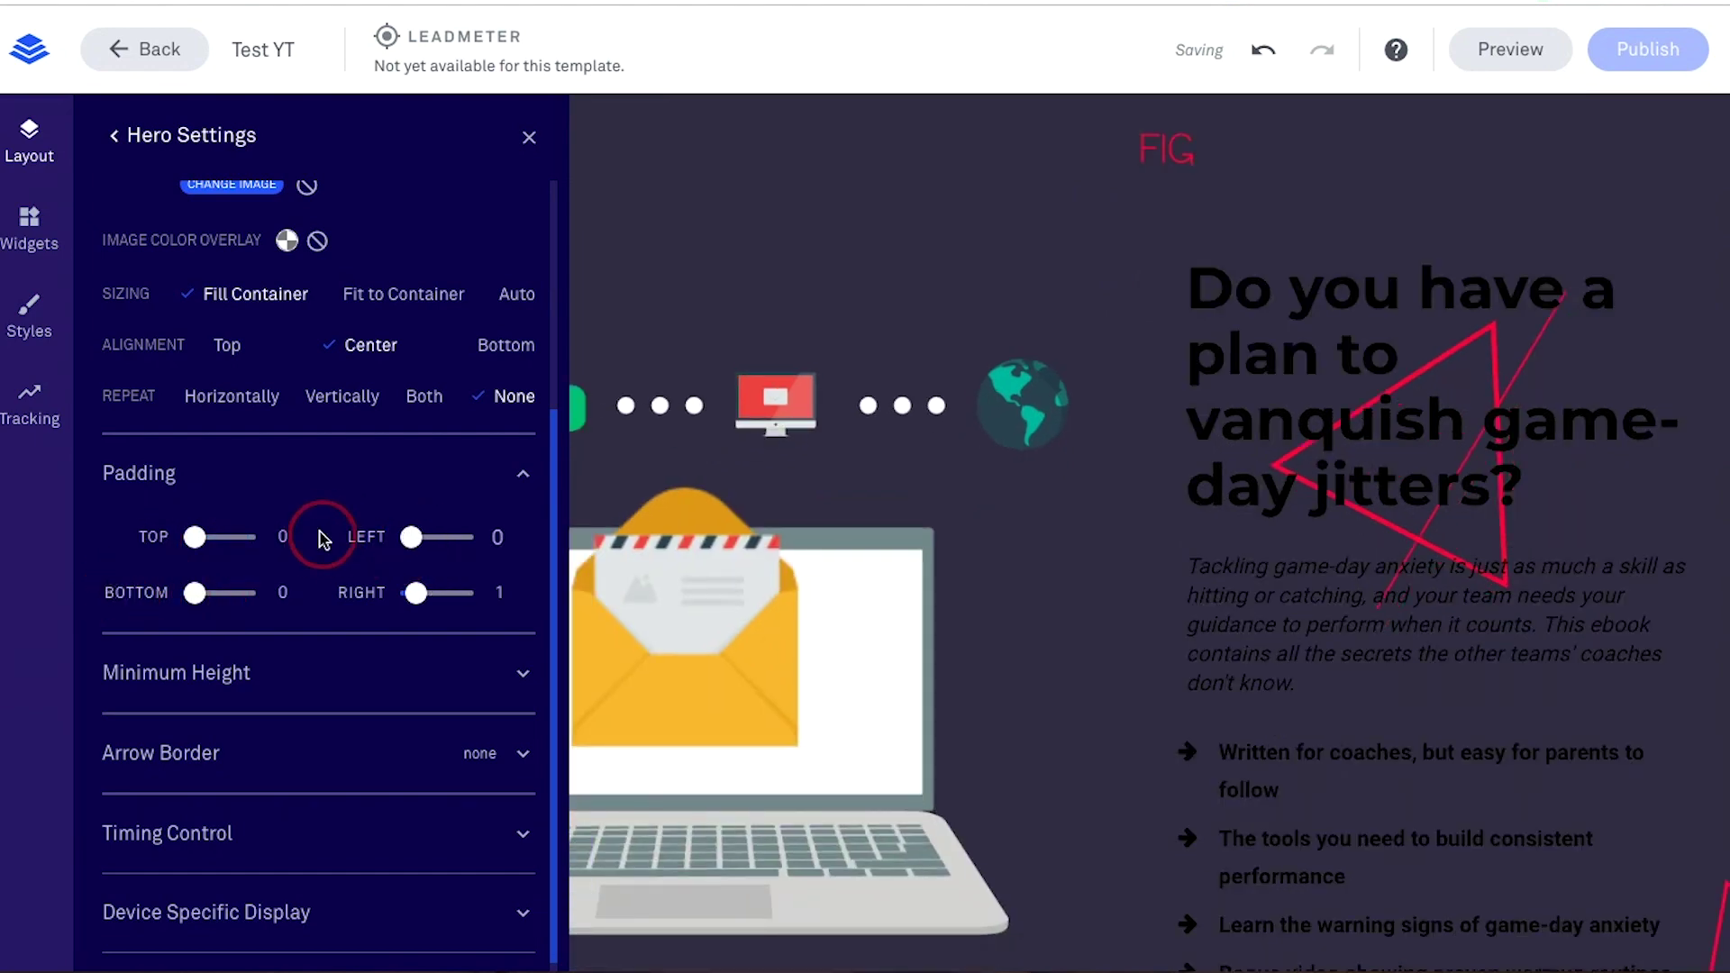
pyautogui.click(634, 624)
pyautogui.scroll(-5, 634, 623)
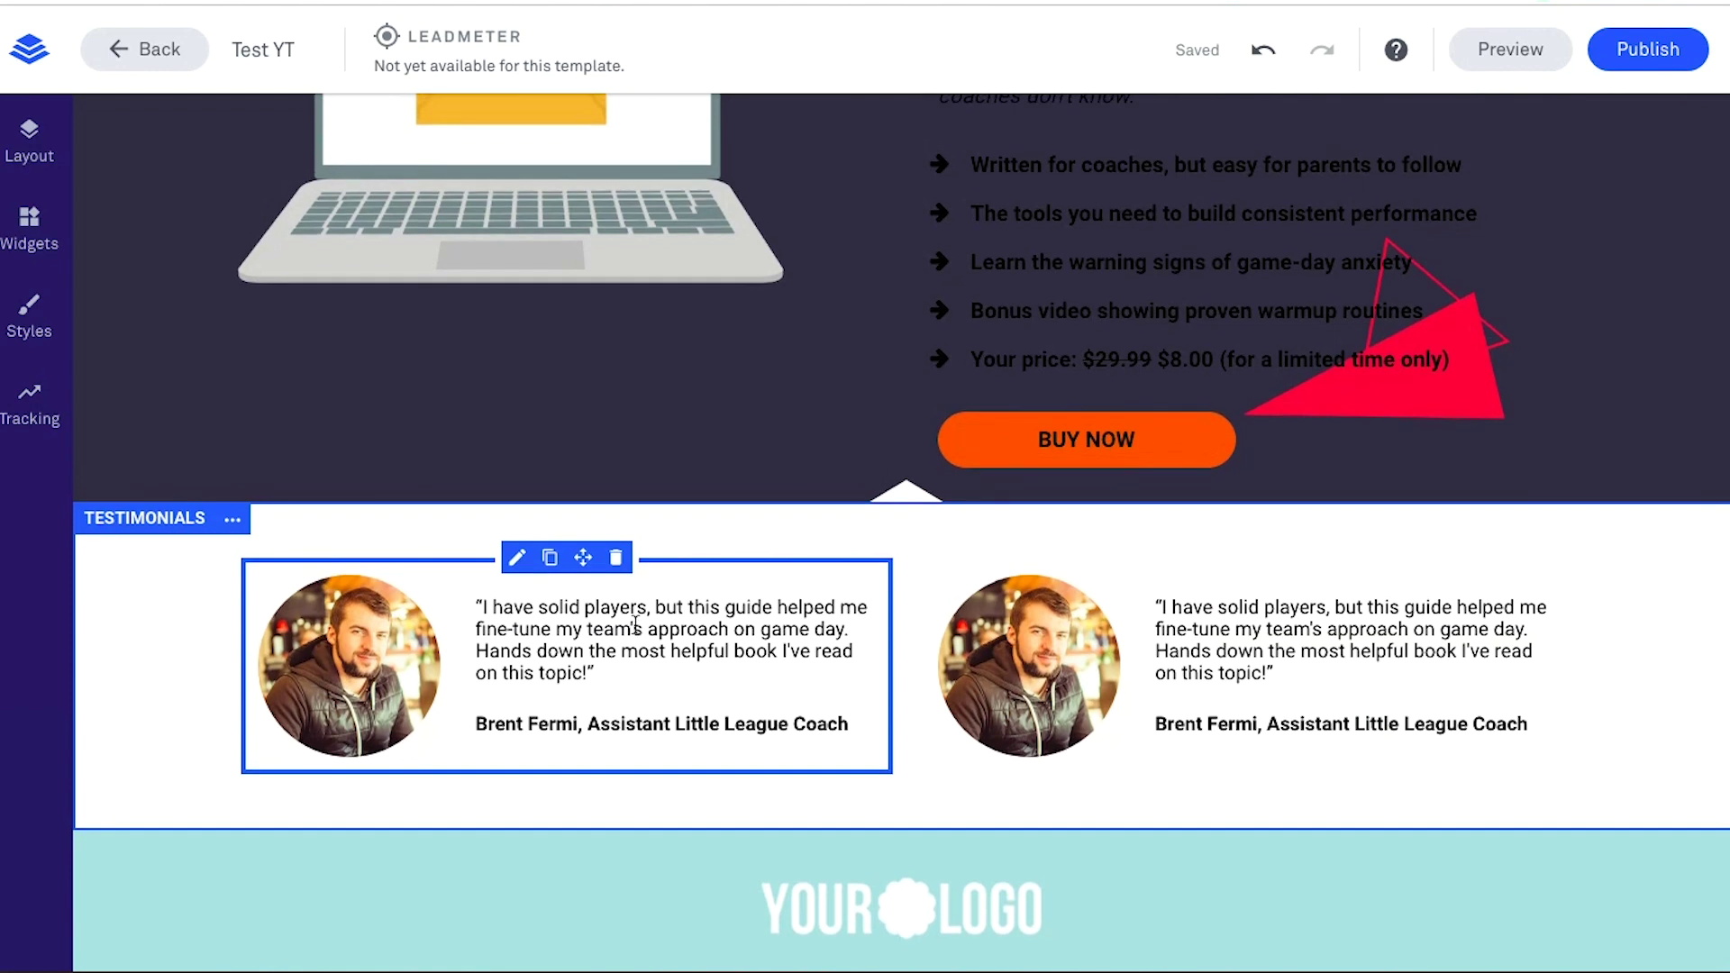
# Step: Replace the Hero section's logo with white.png from the account's images, giving it the title "thefigco"
pyautogui.scroll(6, 634, 623)
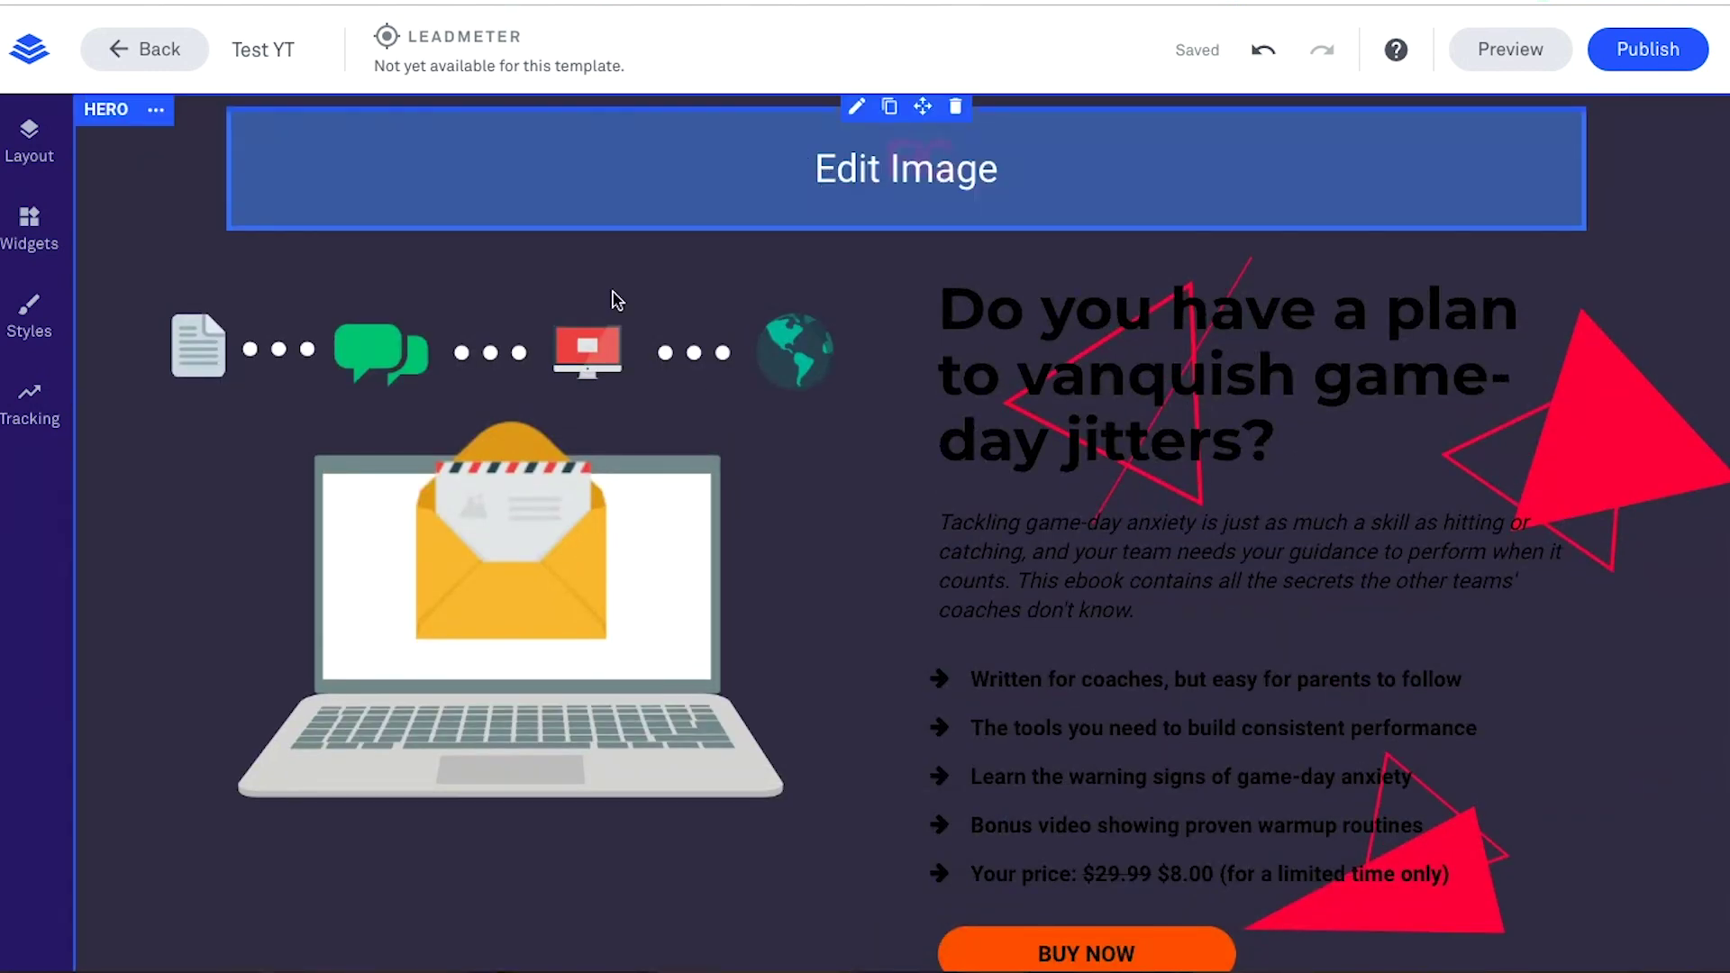
pyautogui.click(912, 180)
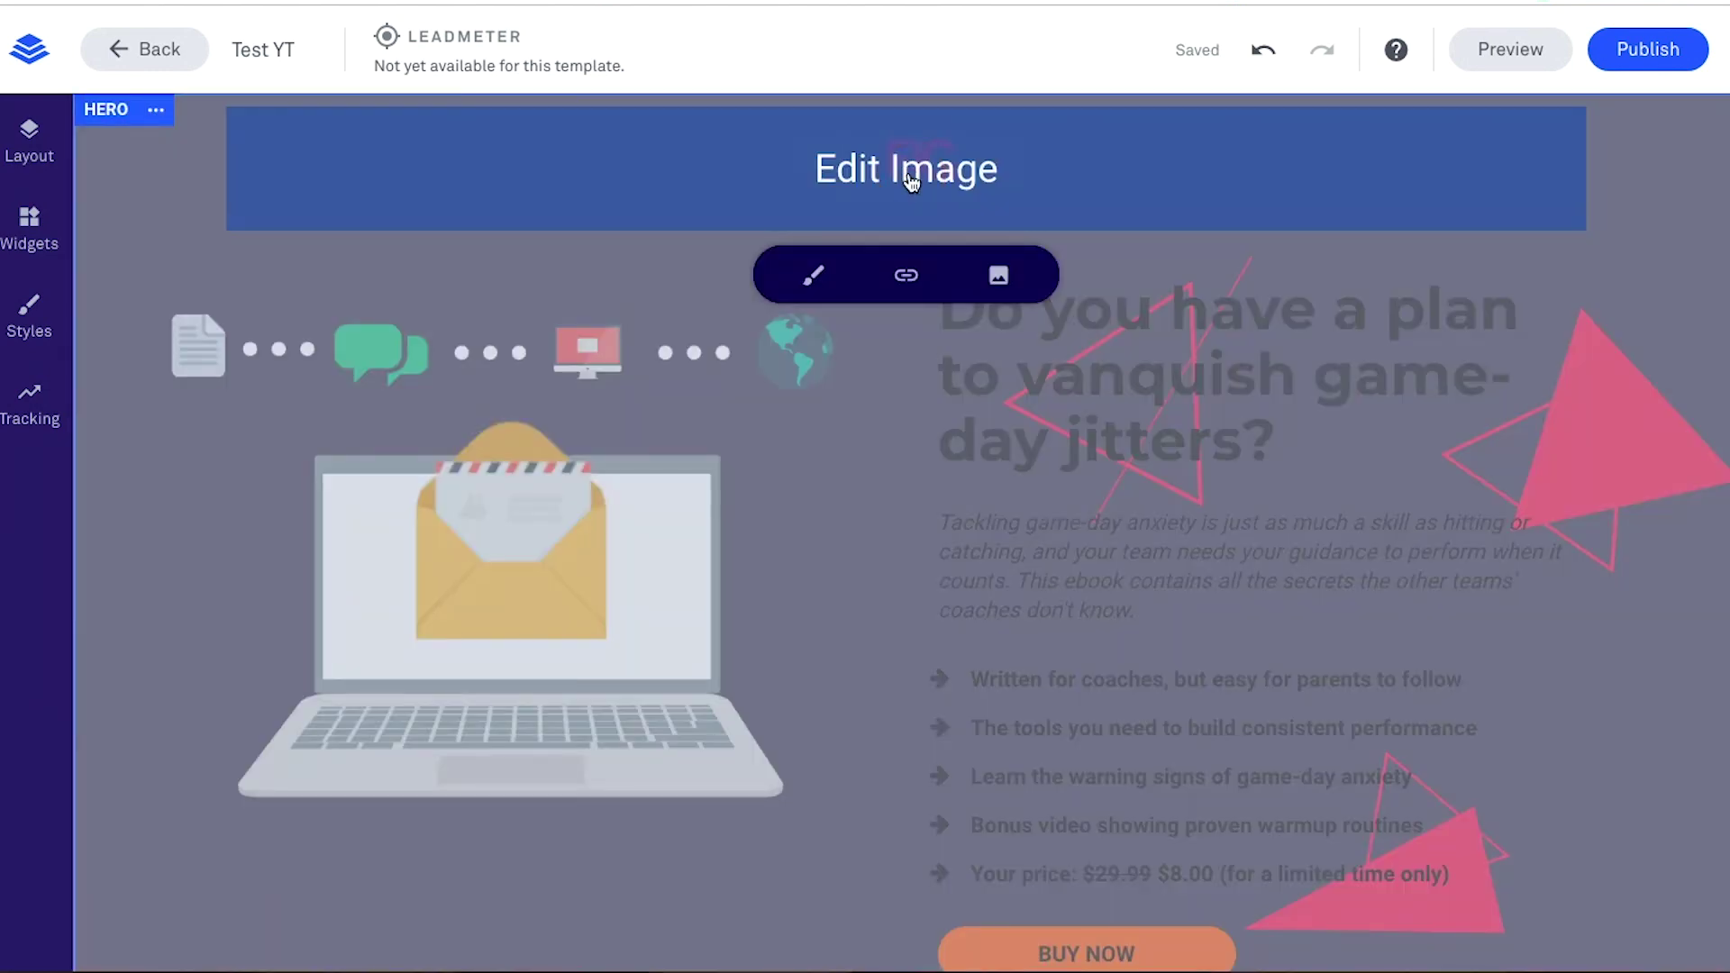
pyautogui.click(999, 276)
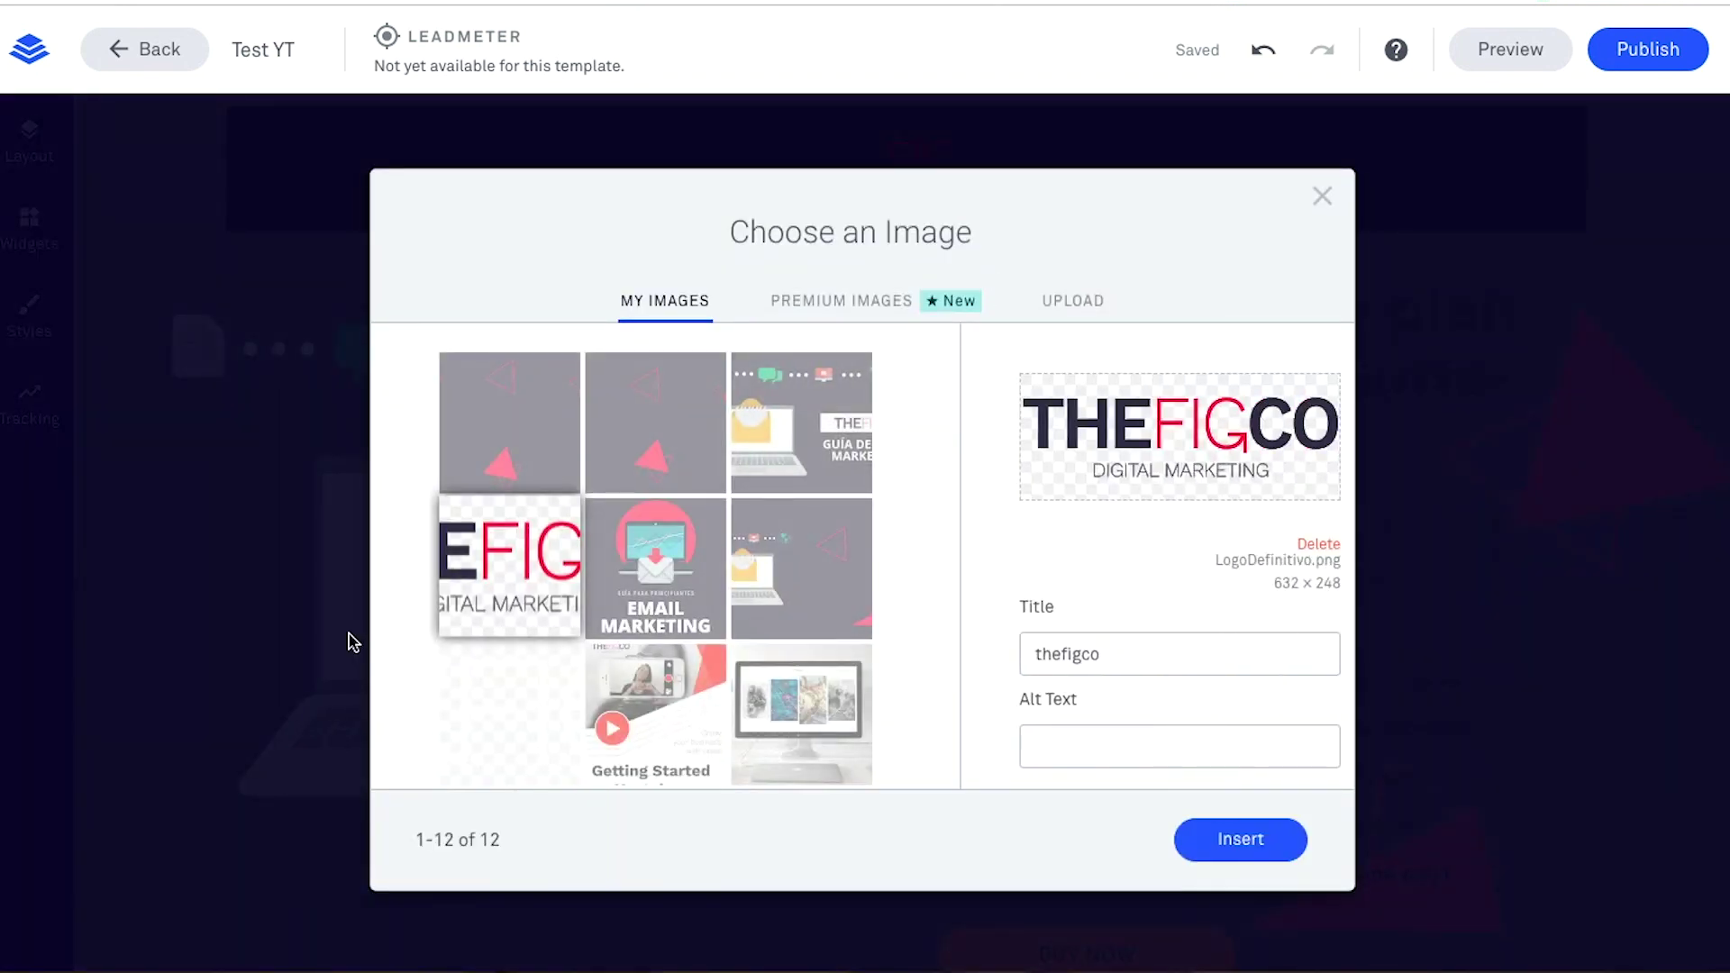
pyautogui.click(540, 716)
pyautogui.click(1058, 664)
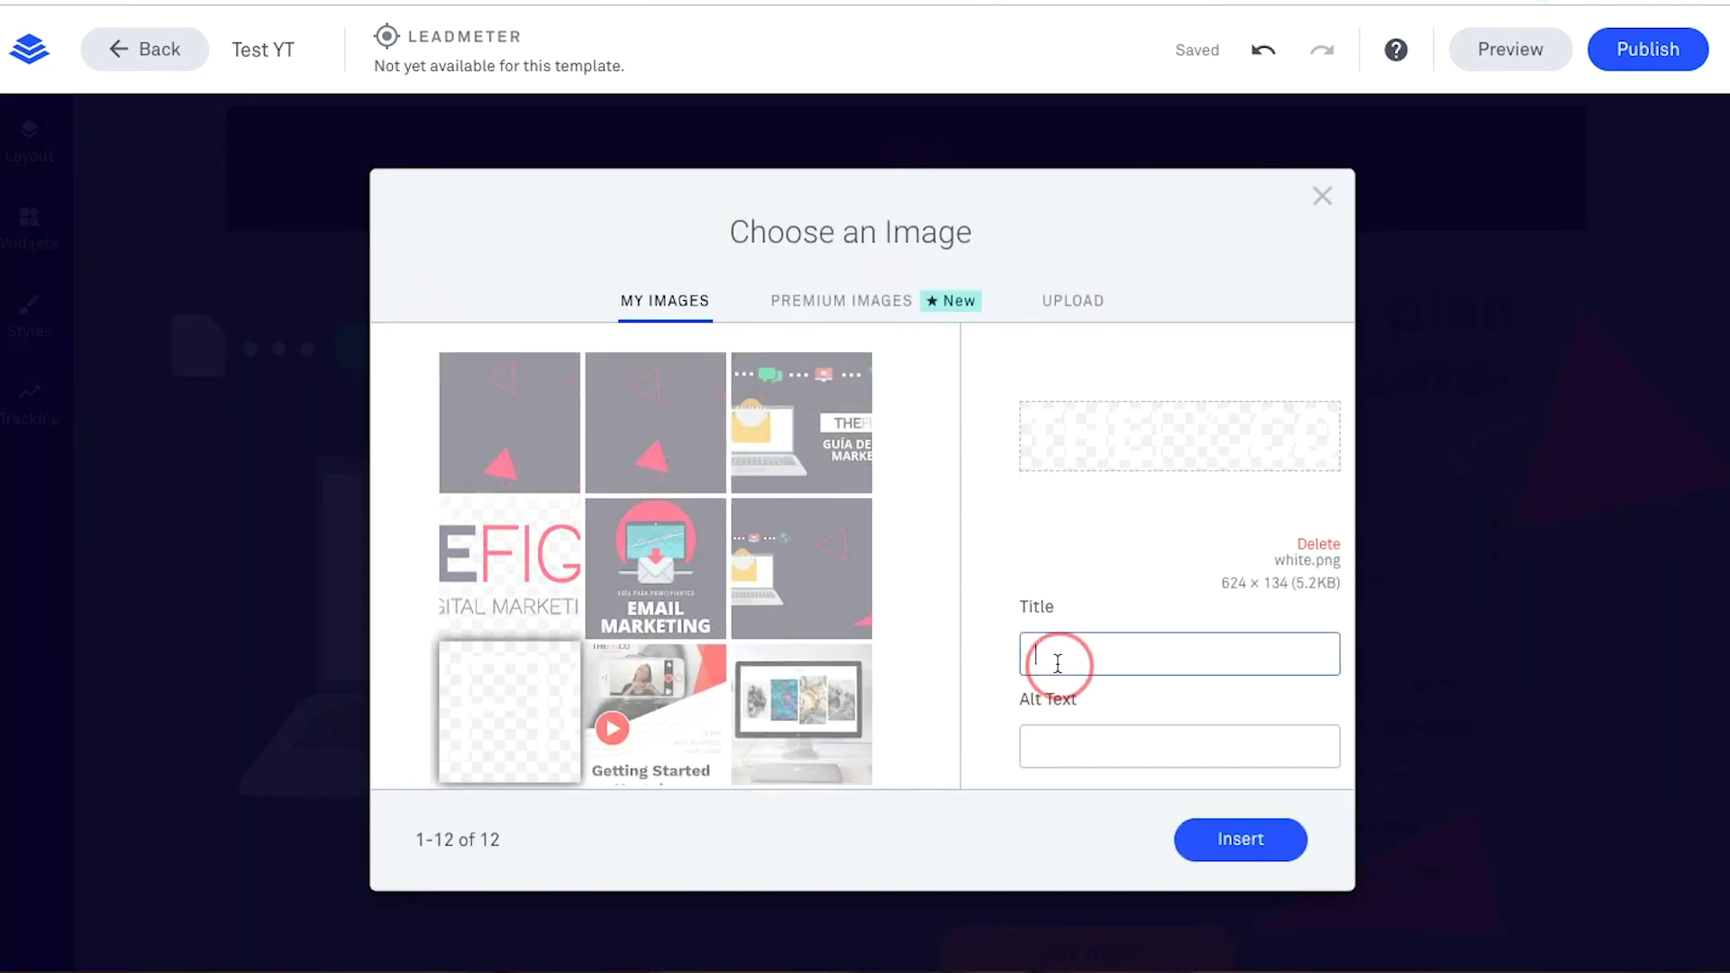
pyautogui.write('thefigco')
pyautogui.click(1257, 838)
pyautogui.click(838, 491)
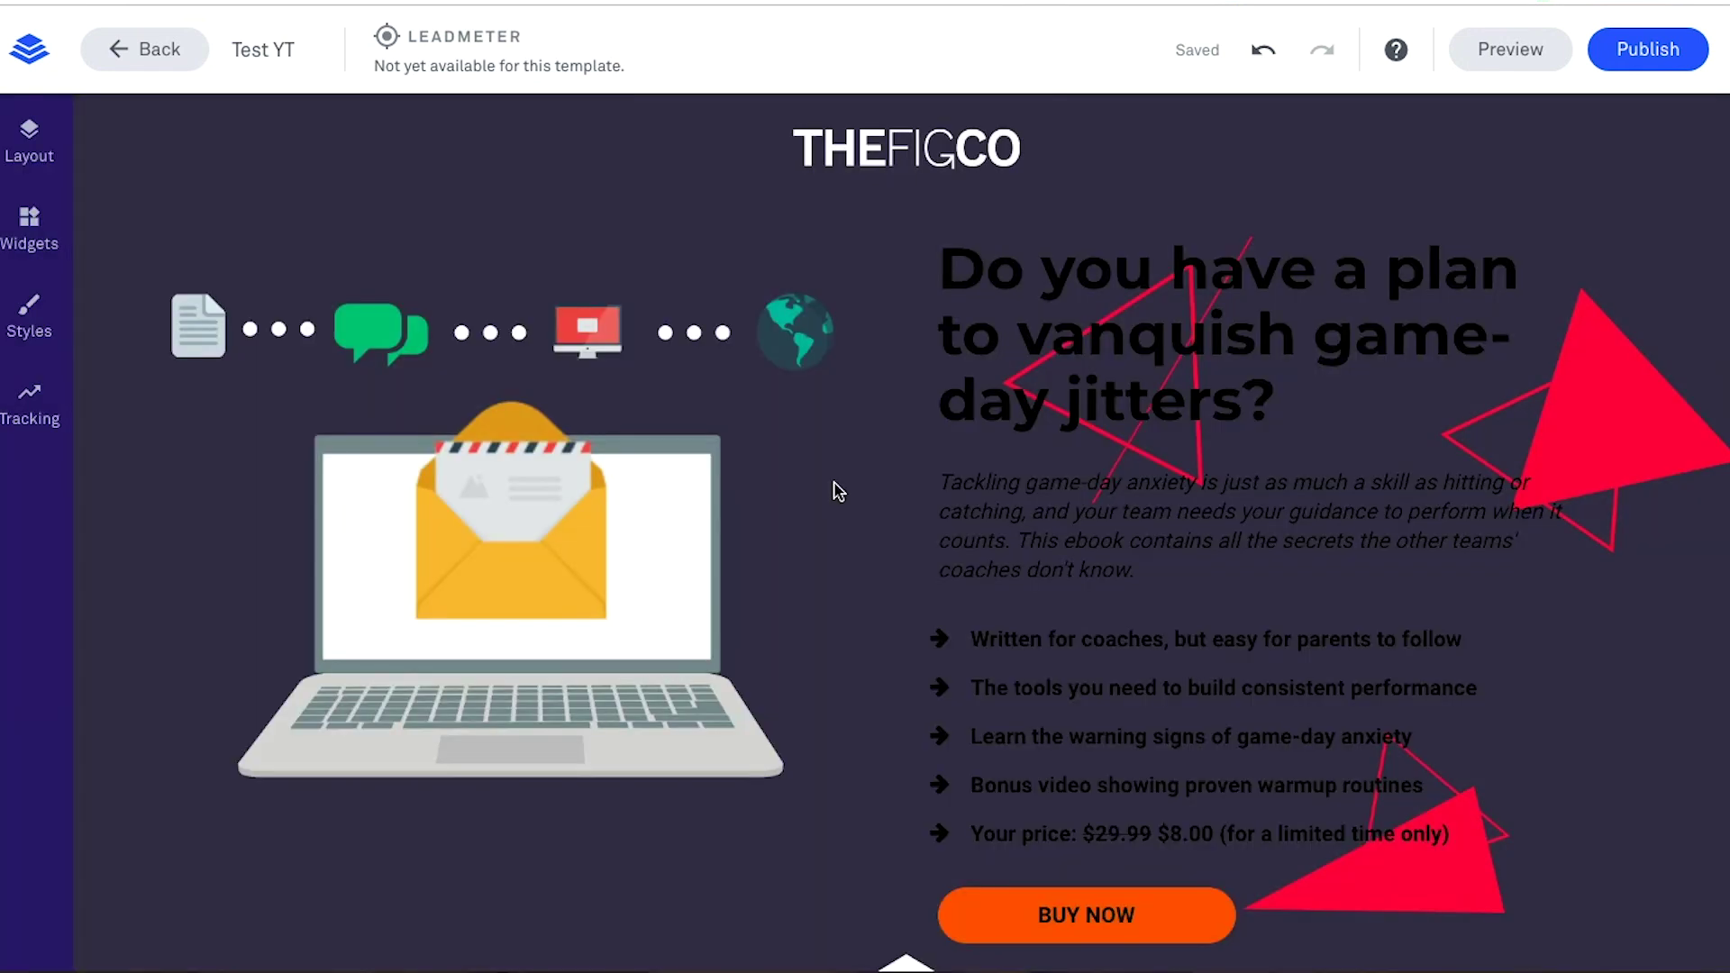
# Step: Delete the headline, intro paragraph, bullet list and BUY NOW button from the Hero section
pyautogui.moveTo(1173, 383)
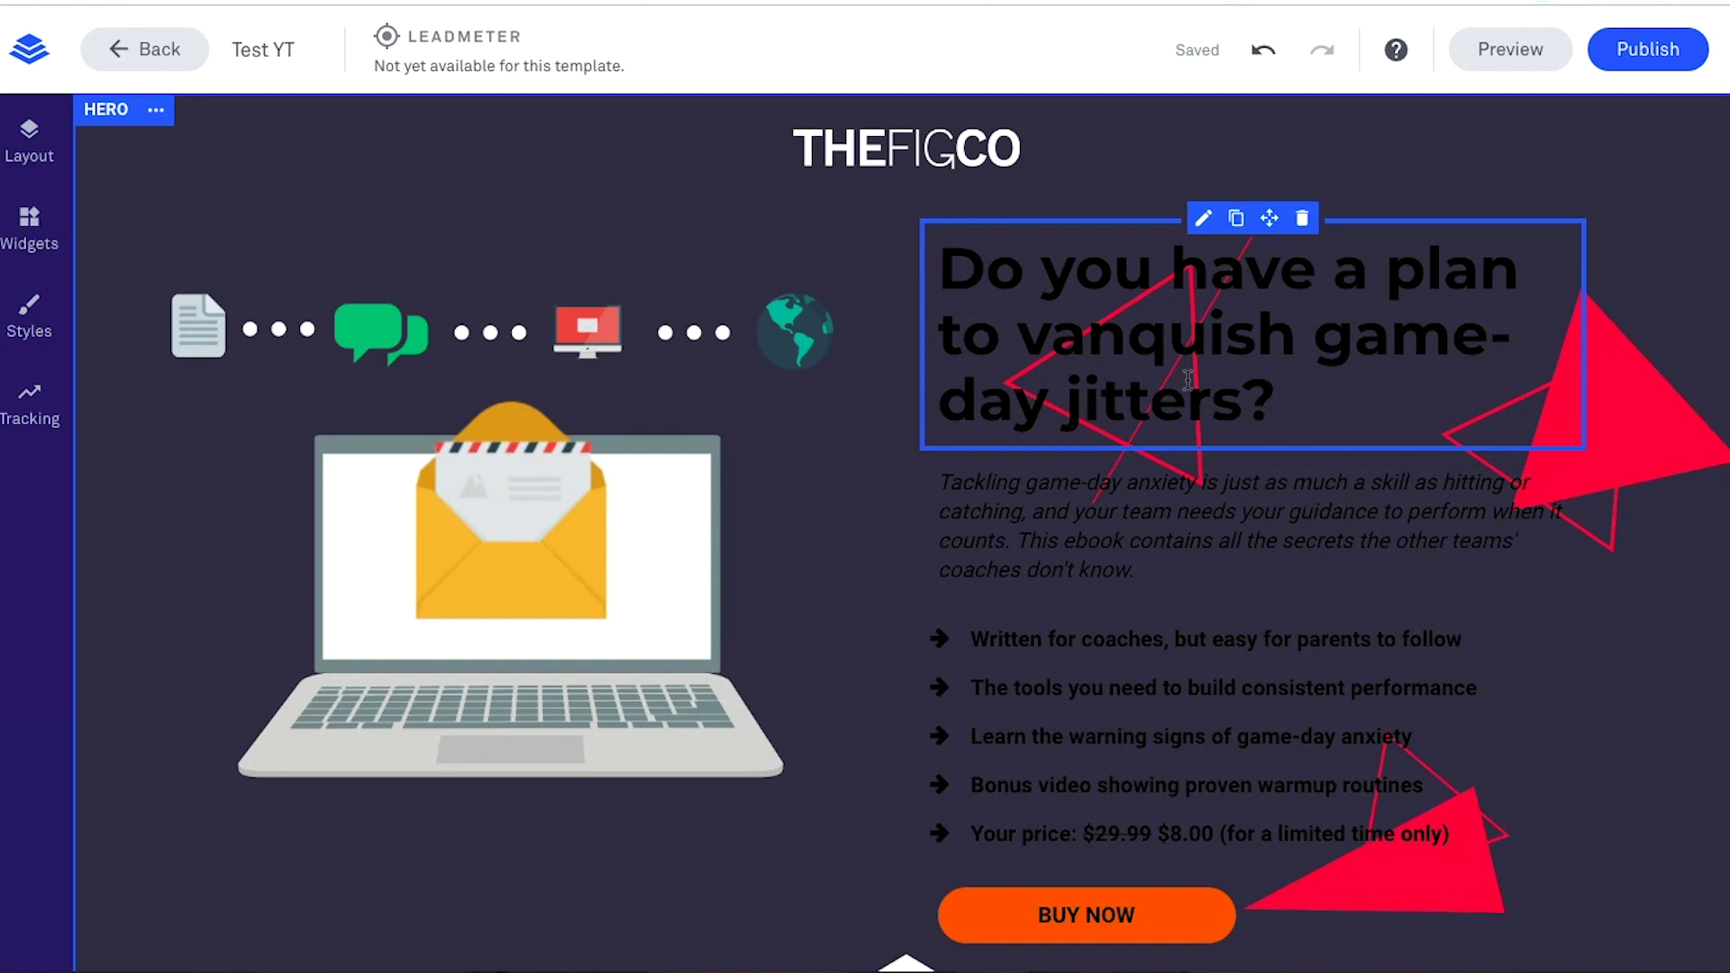
pyautogui.click(1304, 221)
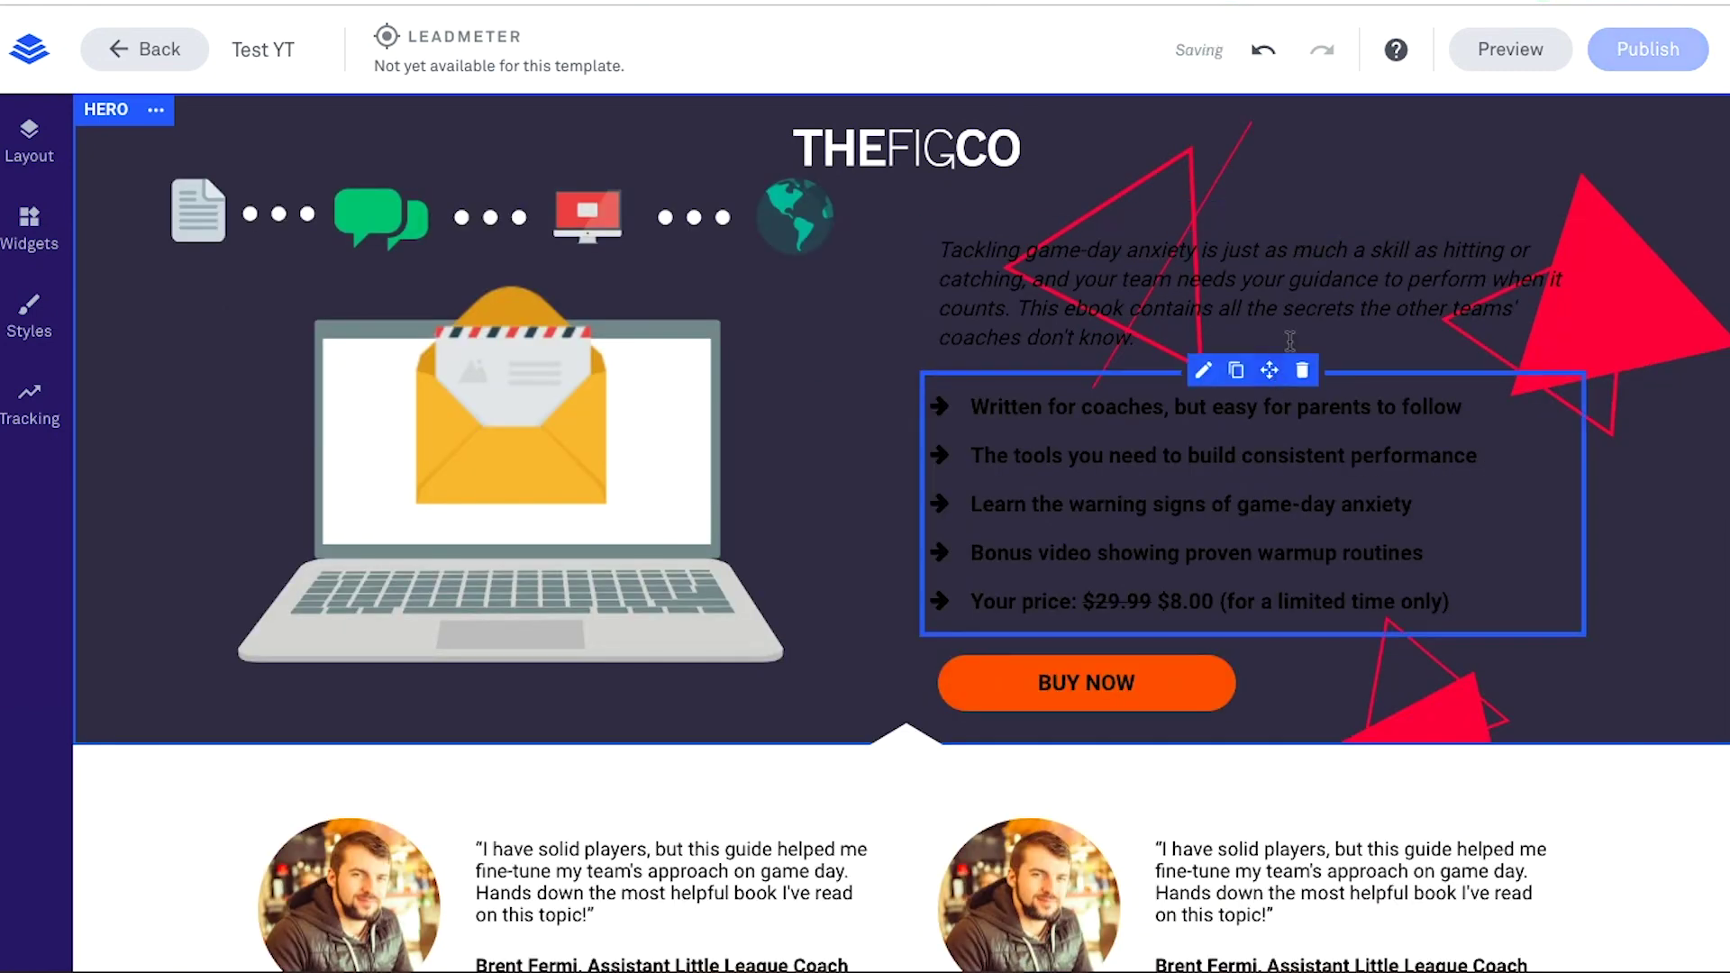
pyautogui.click(1305, 227)
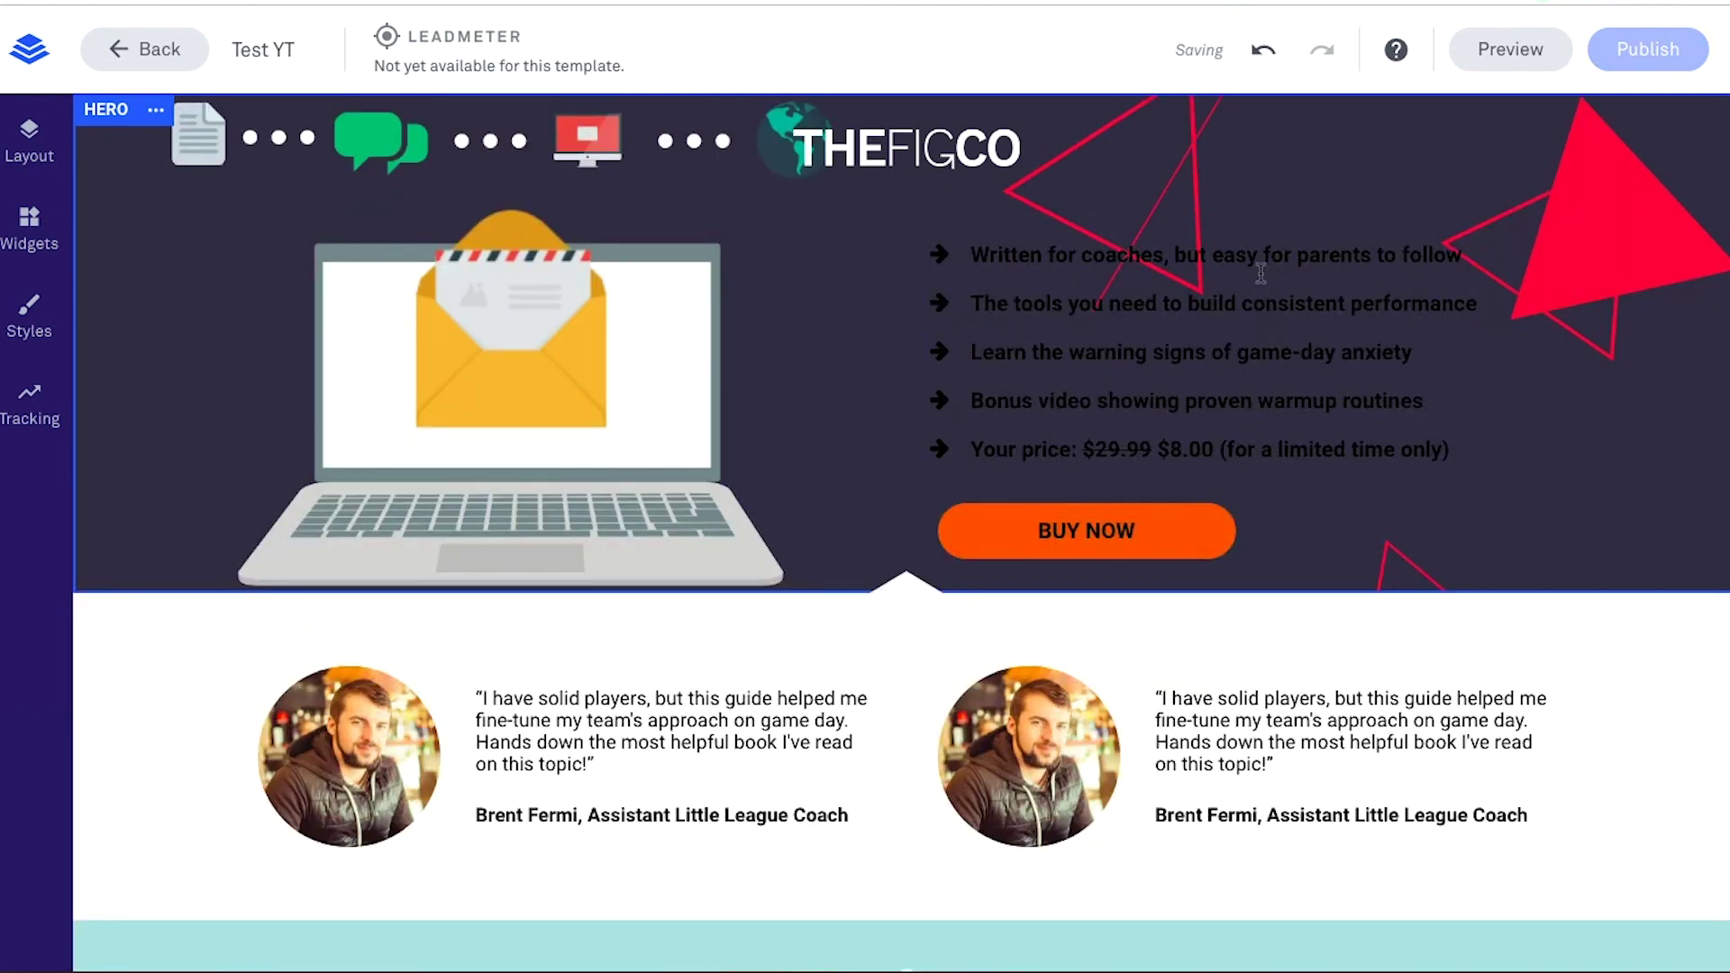
pyautogui.click(1302, 221)
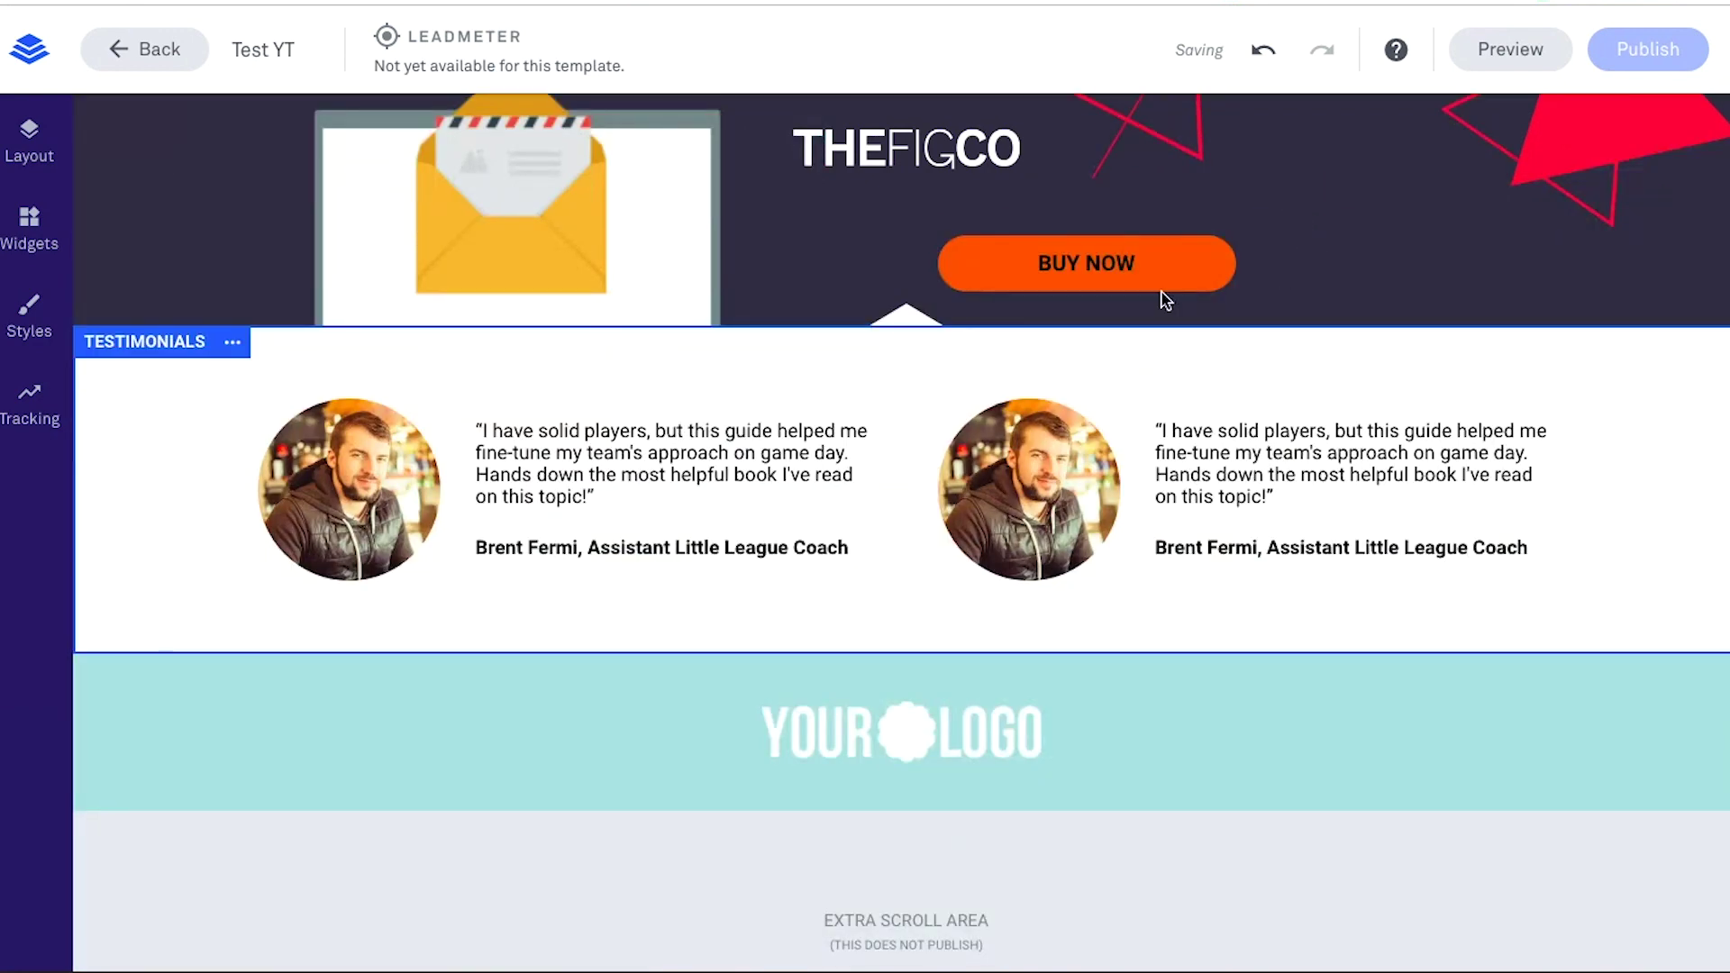
pyautogui.click(1005, 222)
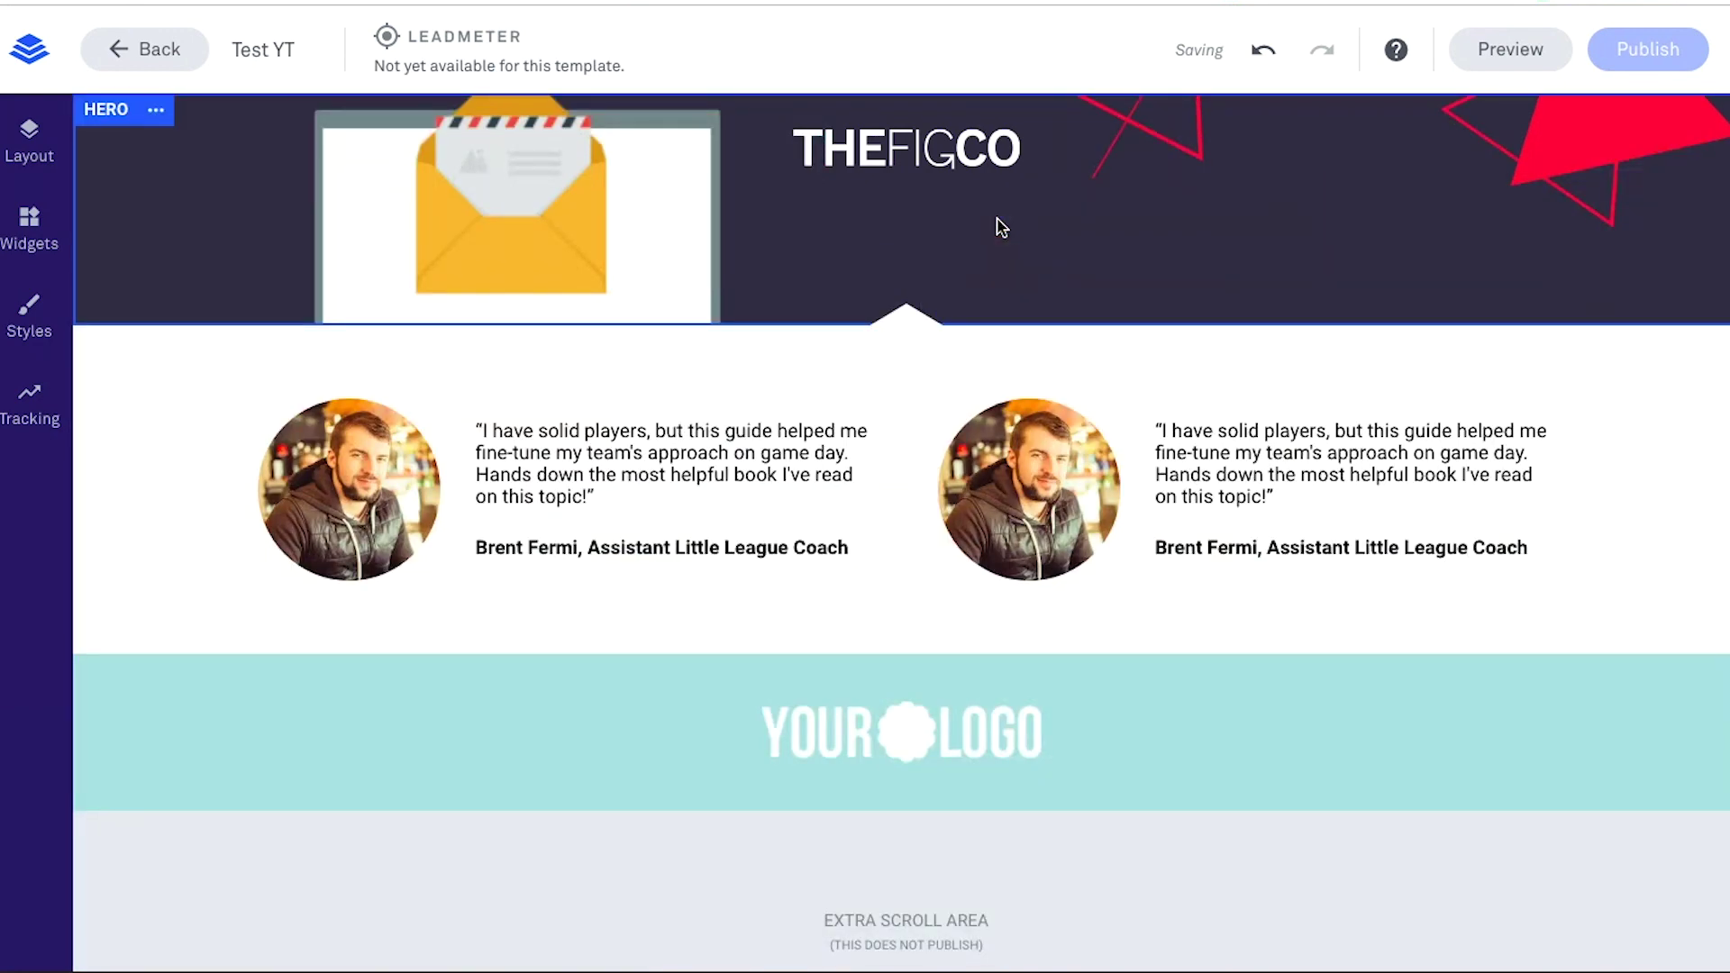
pyautogui.moveTo(982, 326)
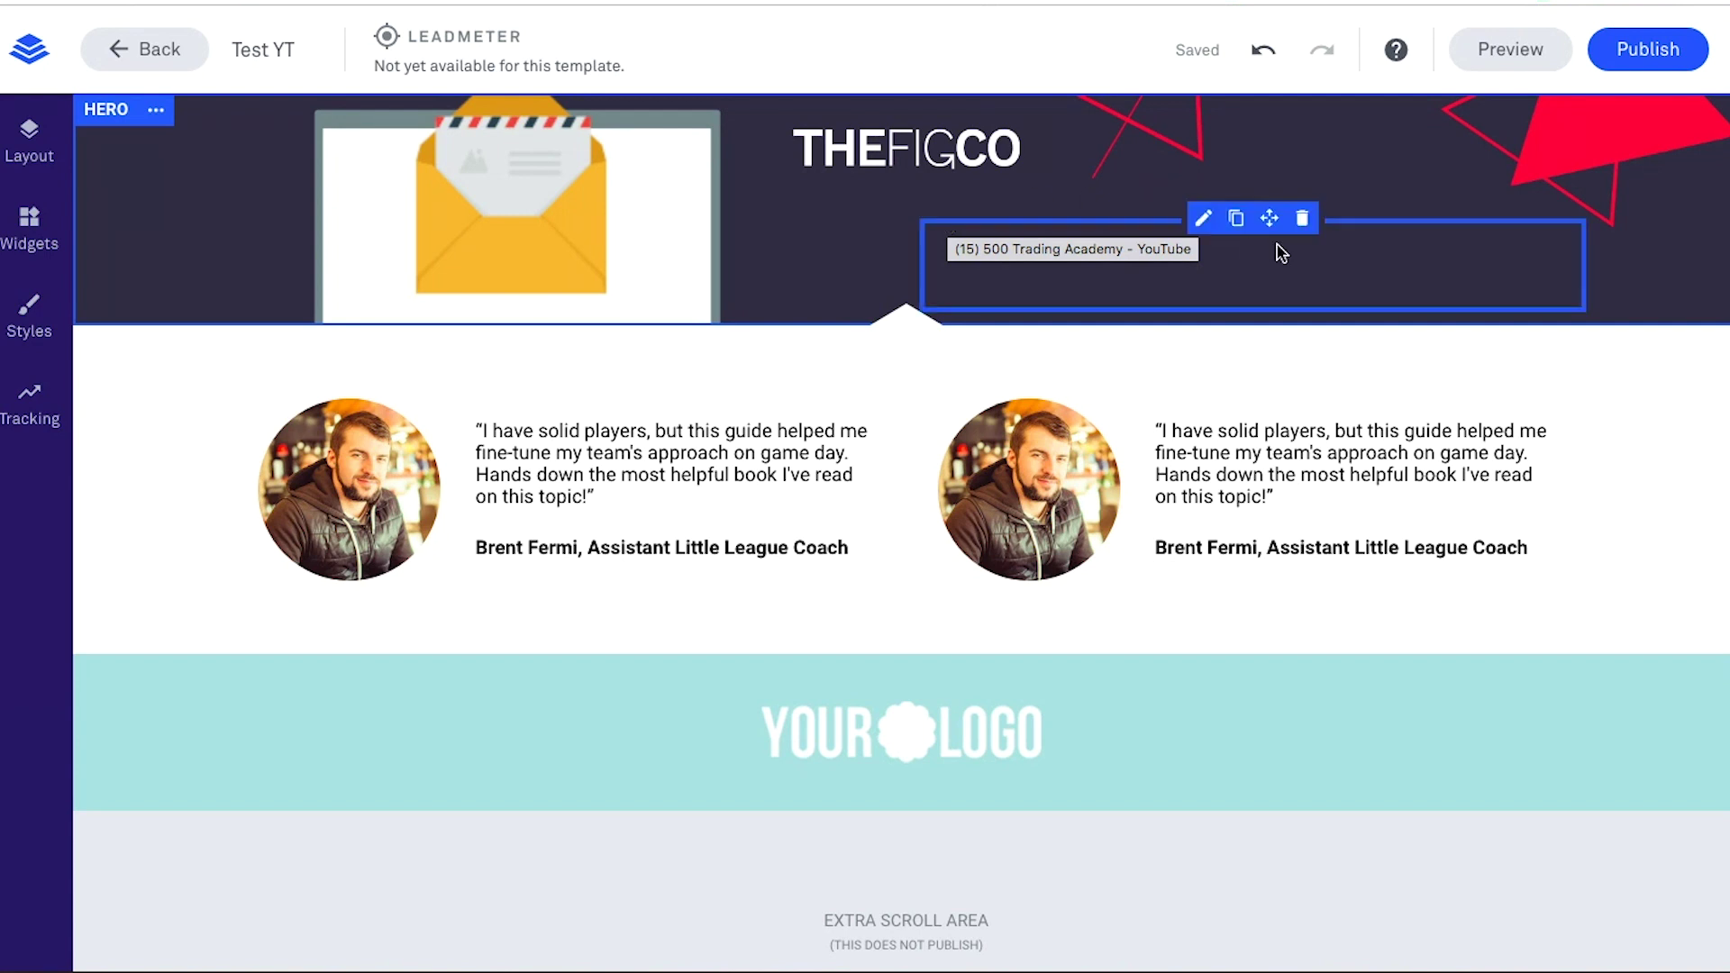
pyautogui.hotkey('ctrl', 'z')
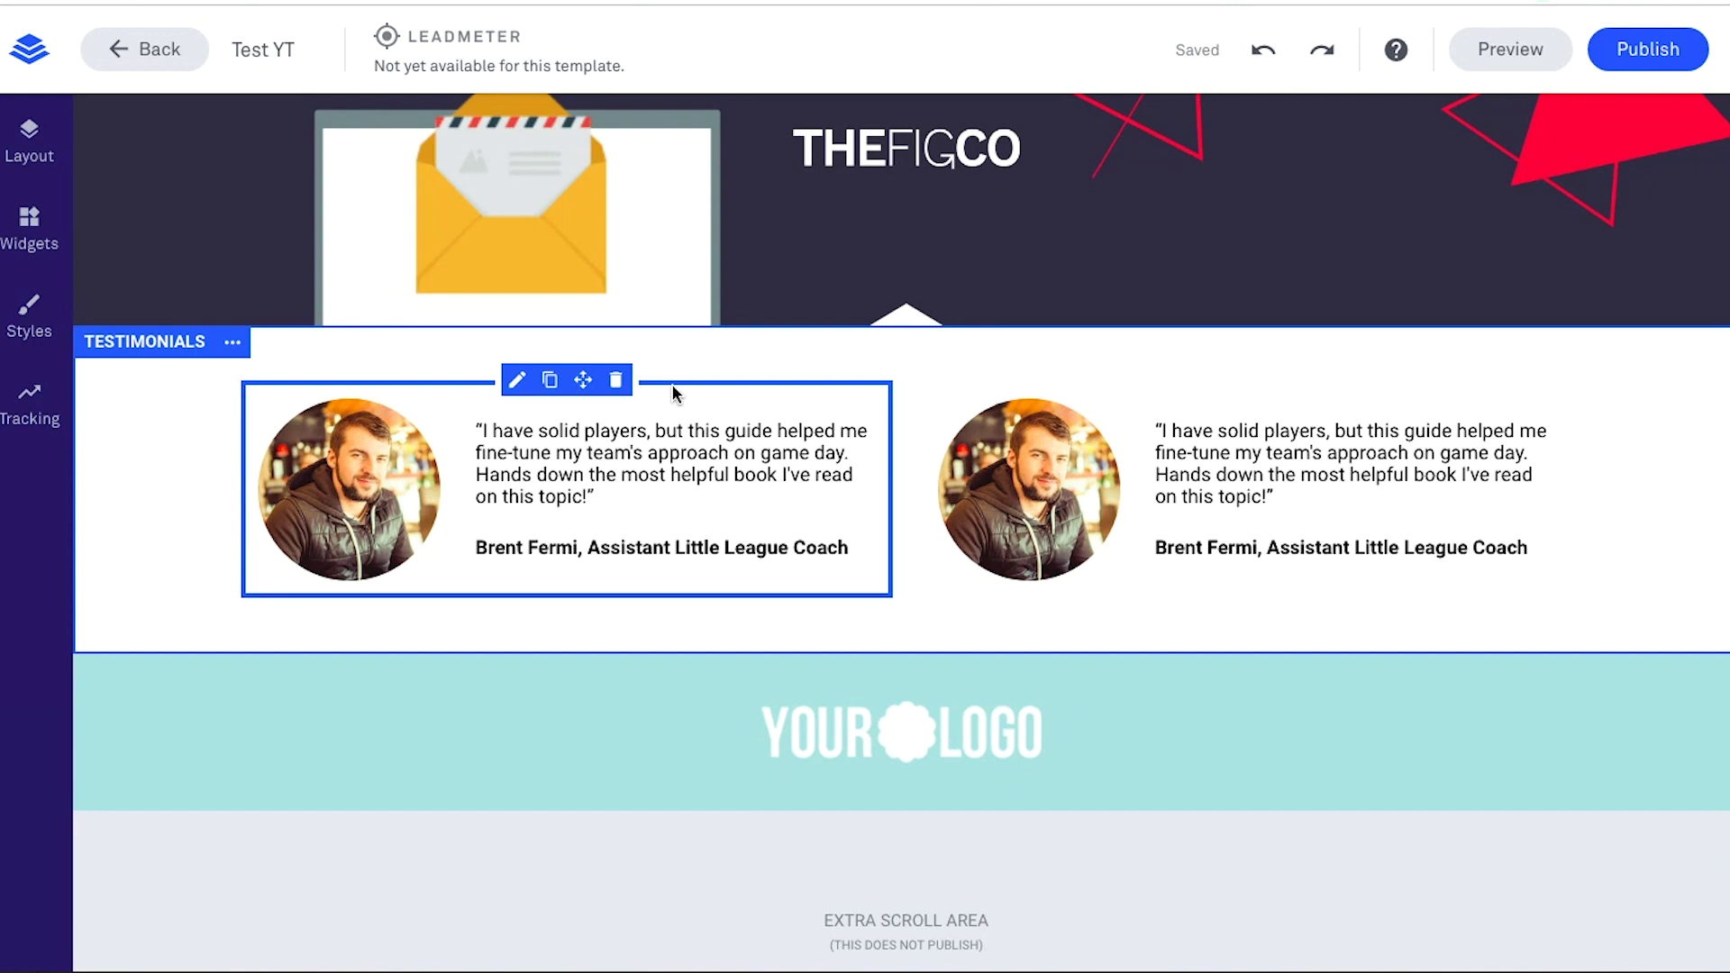
# Step: Replace the two testimonials in the Testimonials section with an Image widget and a Text widget side by side
pyautogui.click(617, 379)
pyautogui.click(1300, 376)
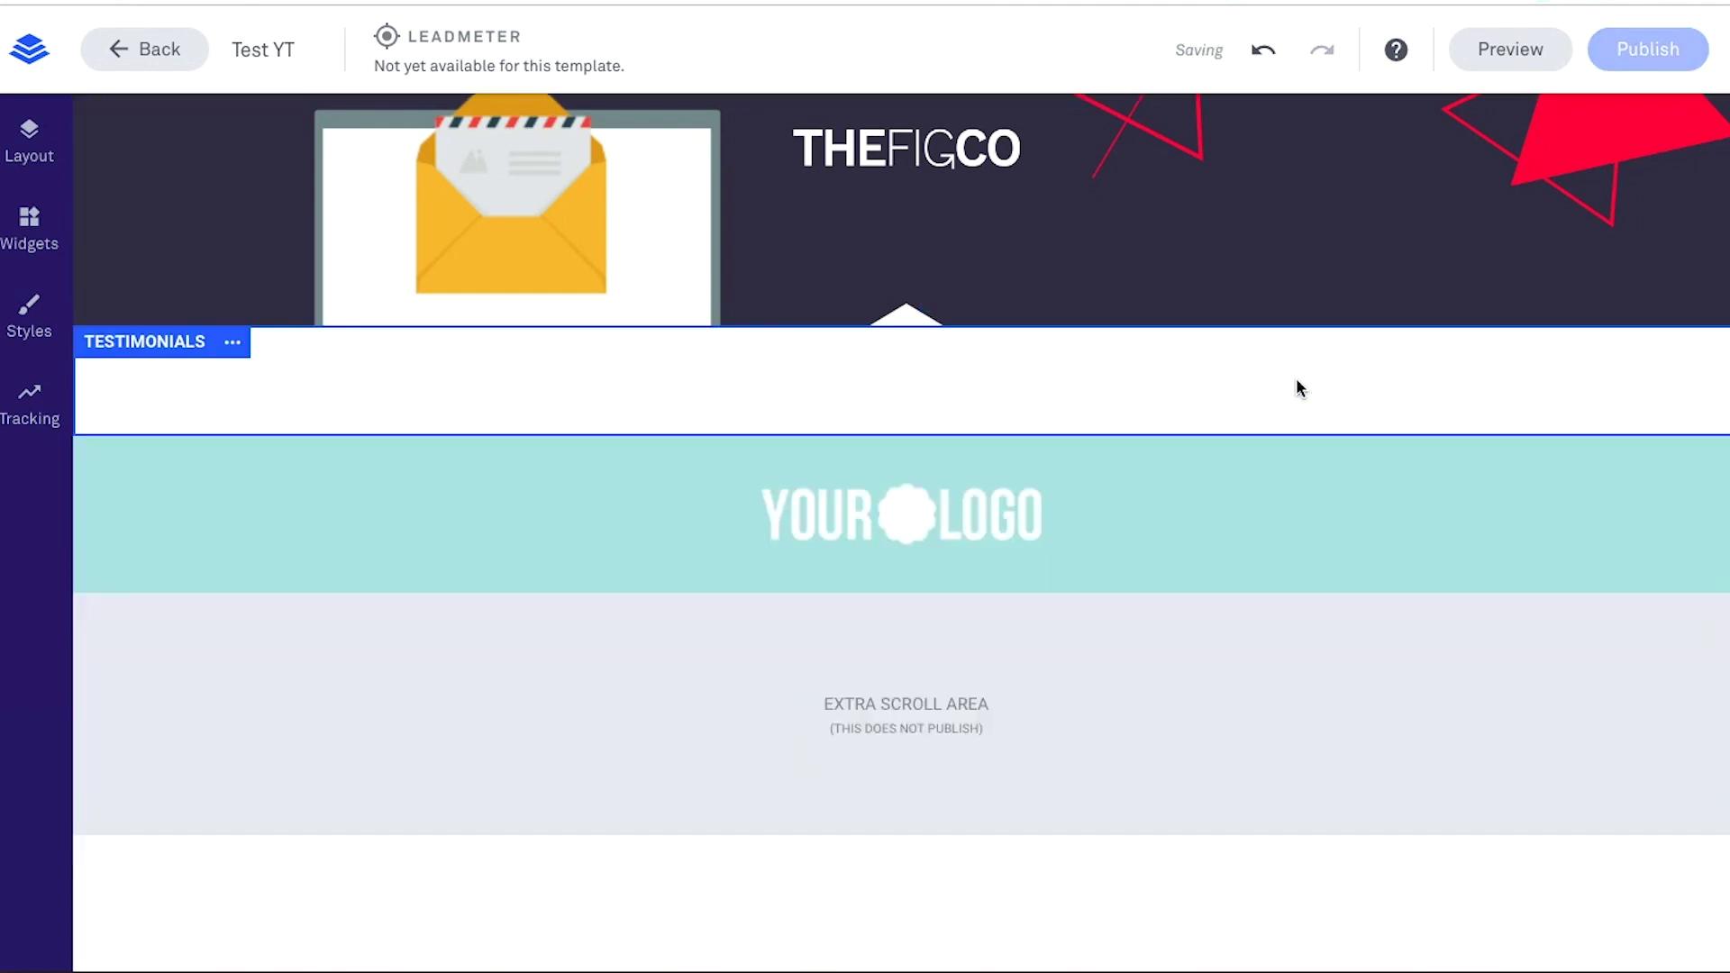
pyautogui.click(25, 227)
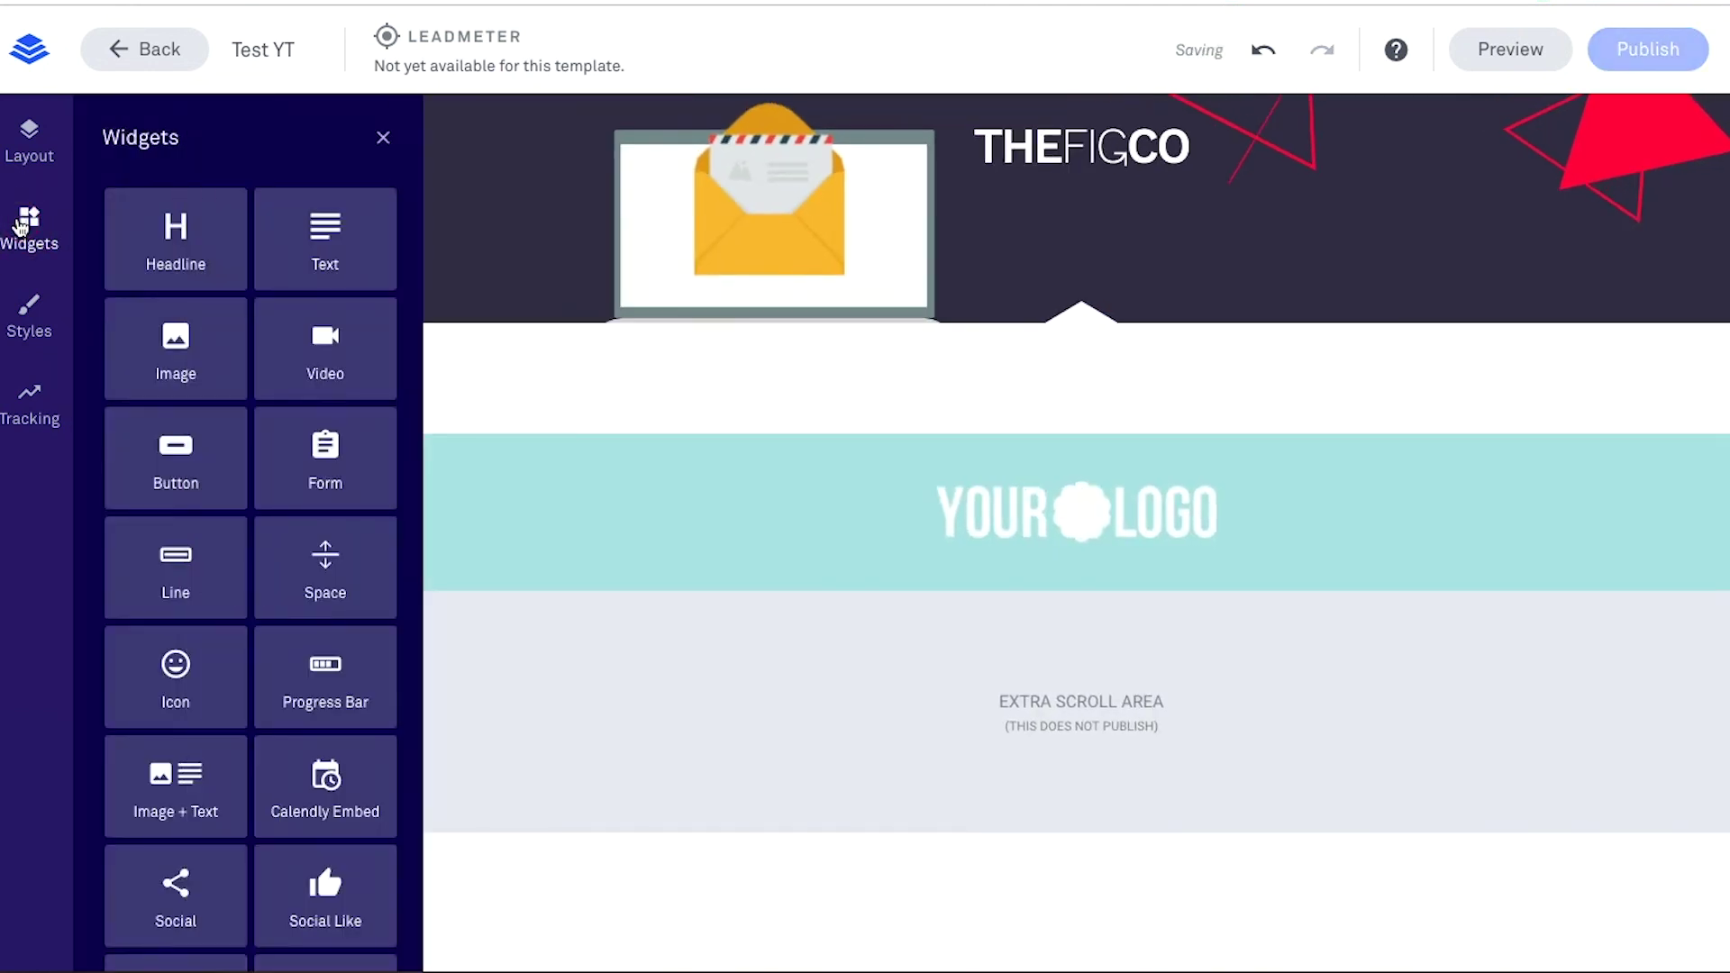
pyautogui.moveTo(176, 352); pyautogui.dragTo(796, 377)
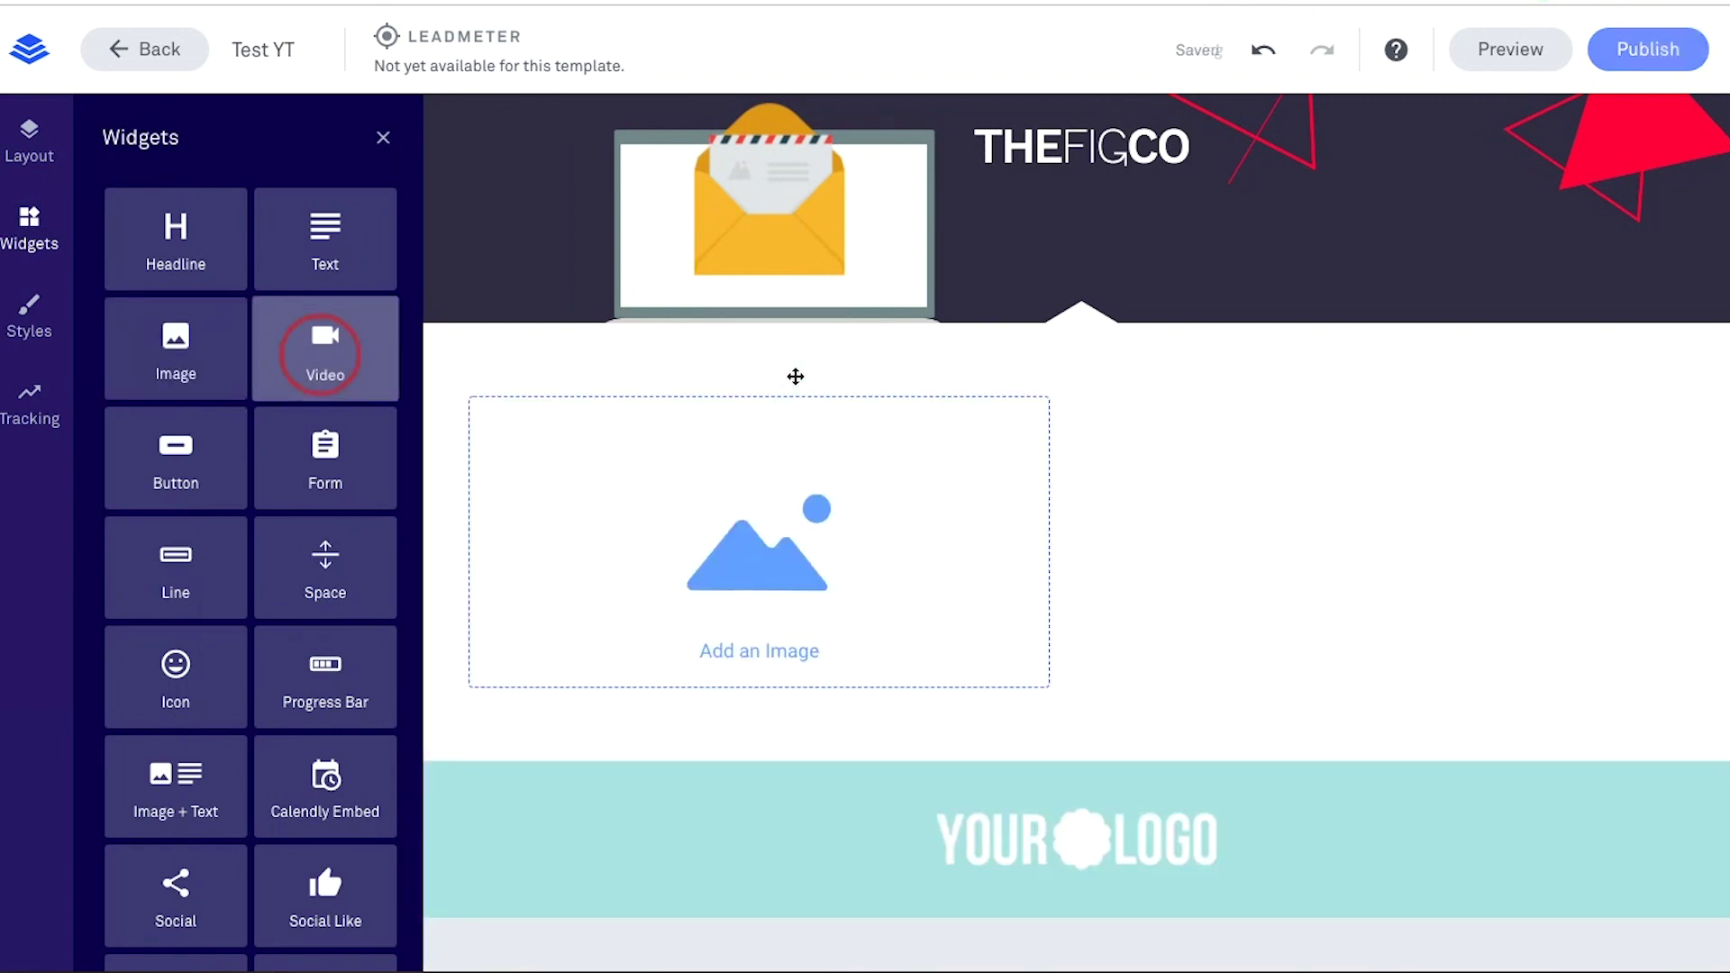
pyautogui.moveTo(328, 240); pyautogui.dragTo(1546, 597)
# Step: Insert the Email Marketing guide cover, Business in social media.png, into the new image widget of the Testimonials section
pyautogui.click(730, 429)
pyautogui.click(888, 509)
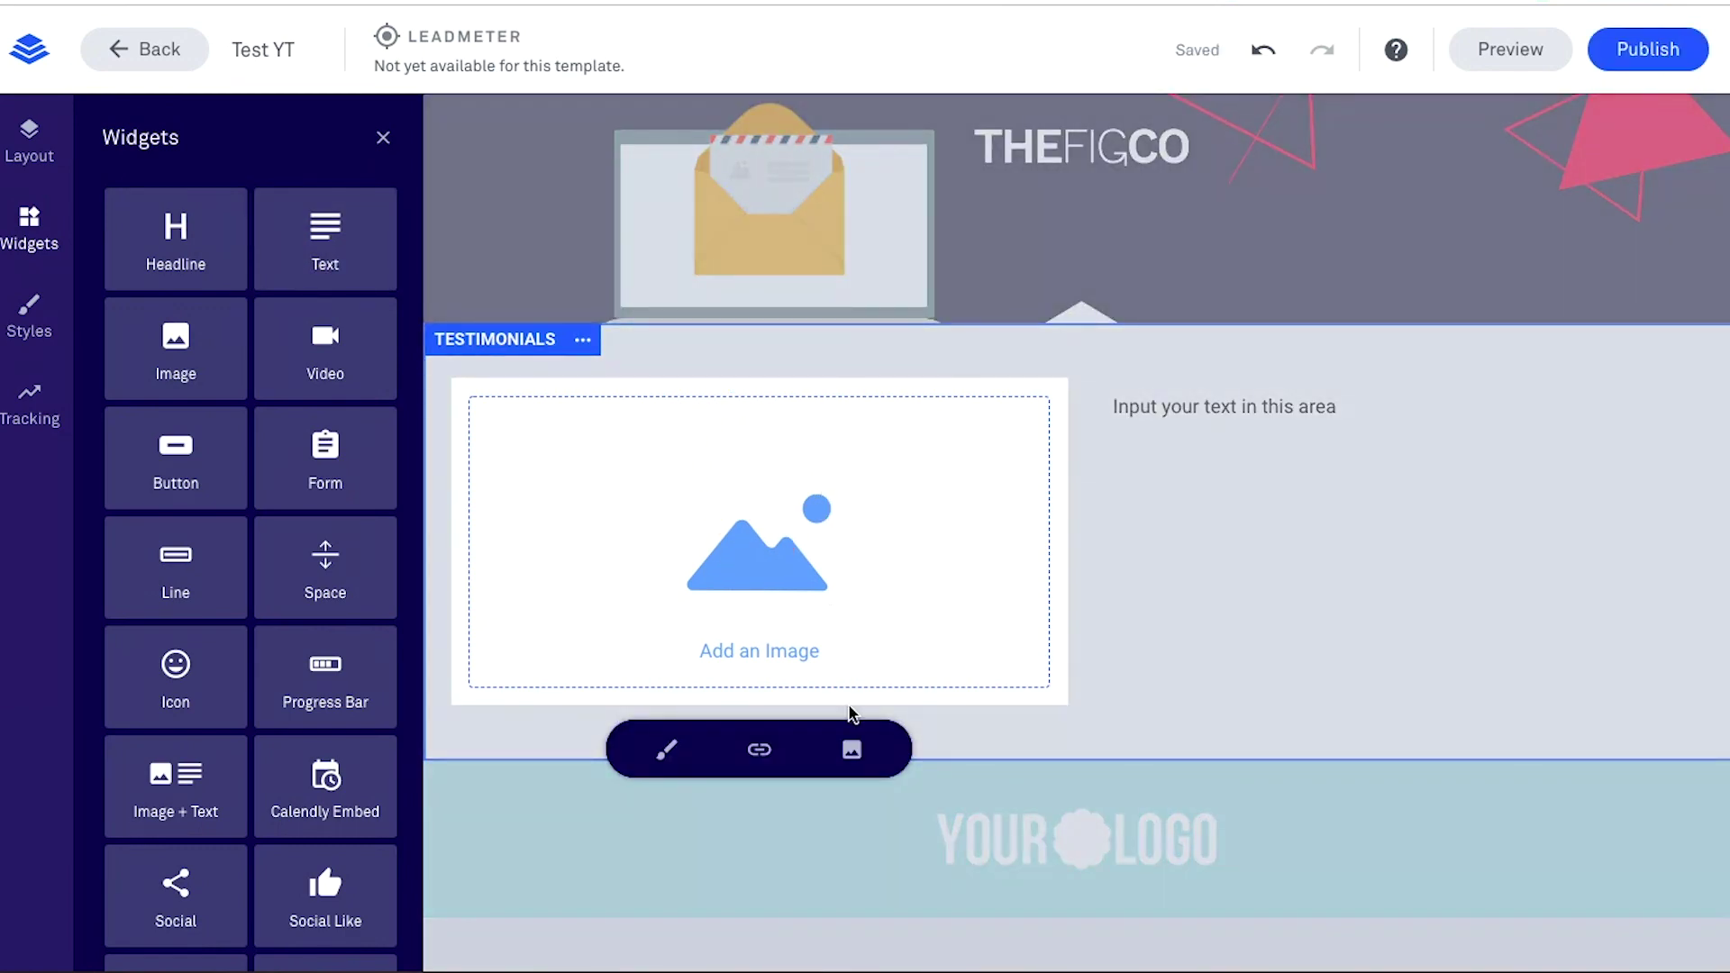
pyautogui.click(861, 756)
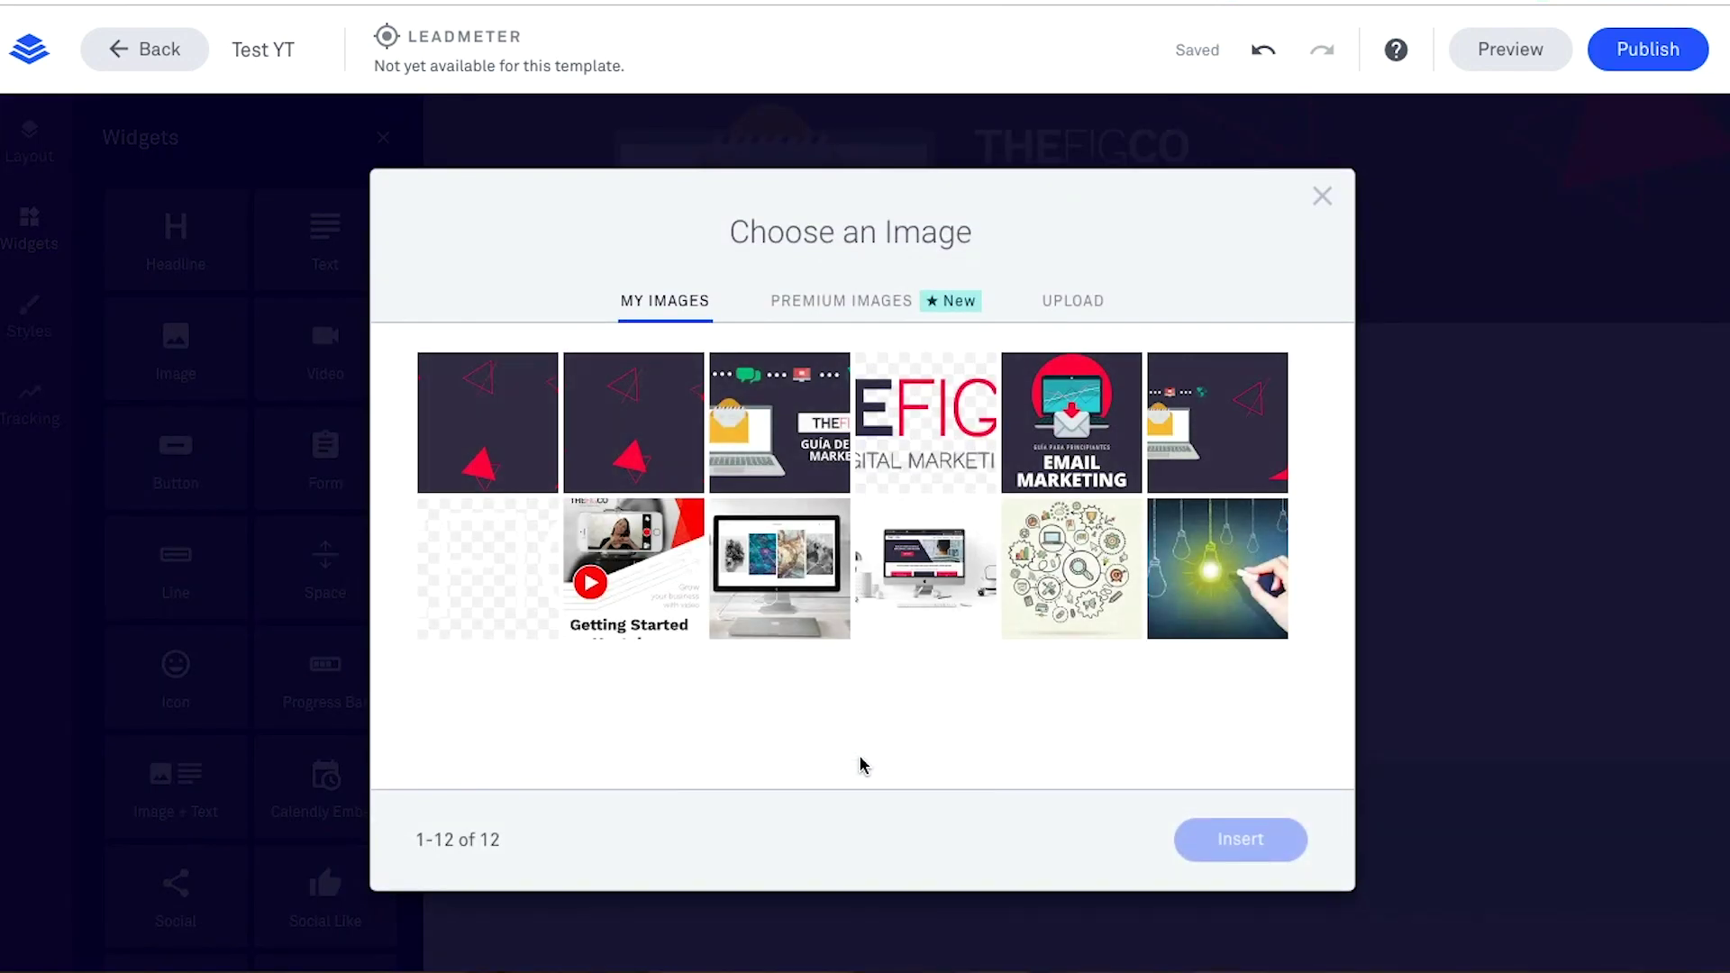
pyautogui.click(1072, 424)
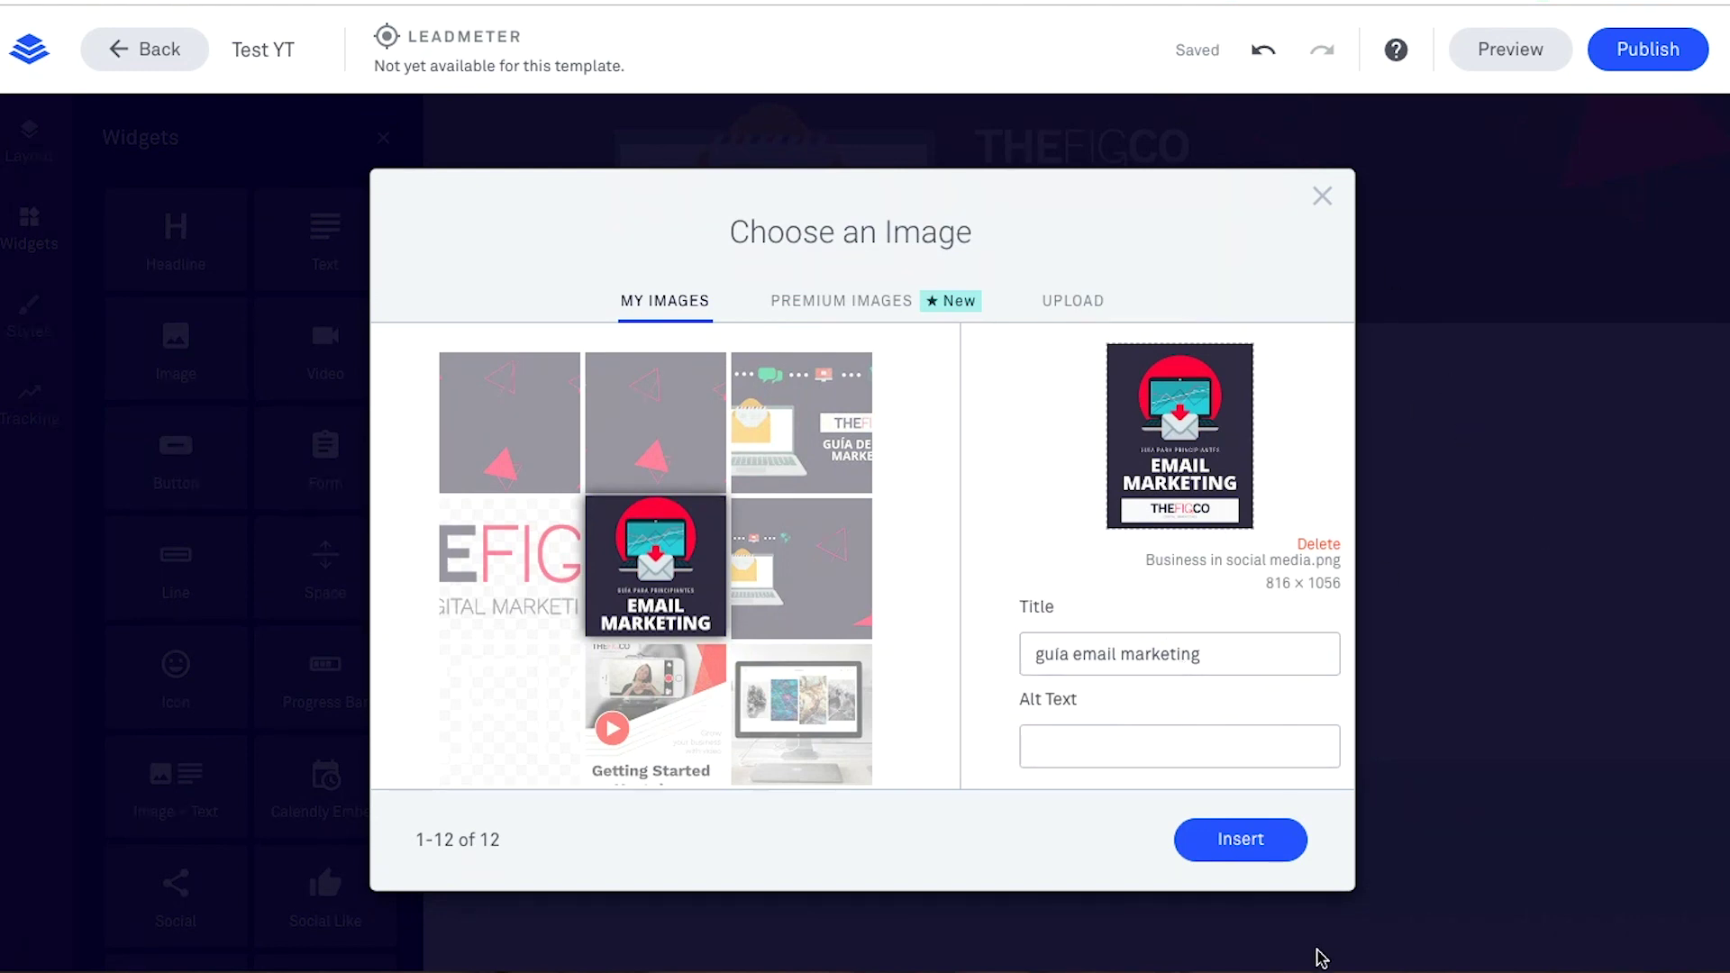
pyautogui.click(1237, 824)
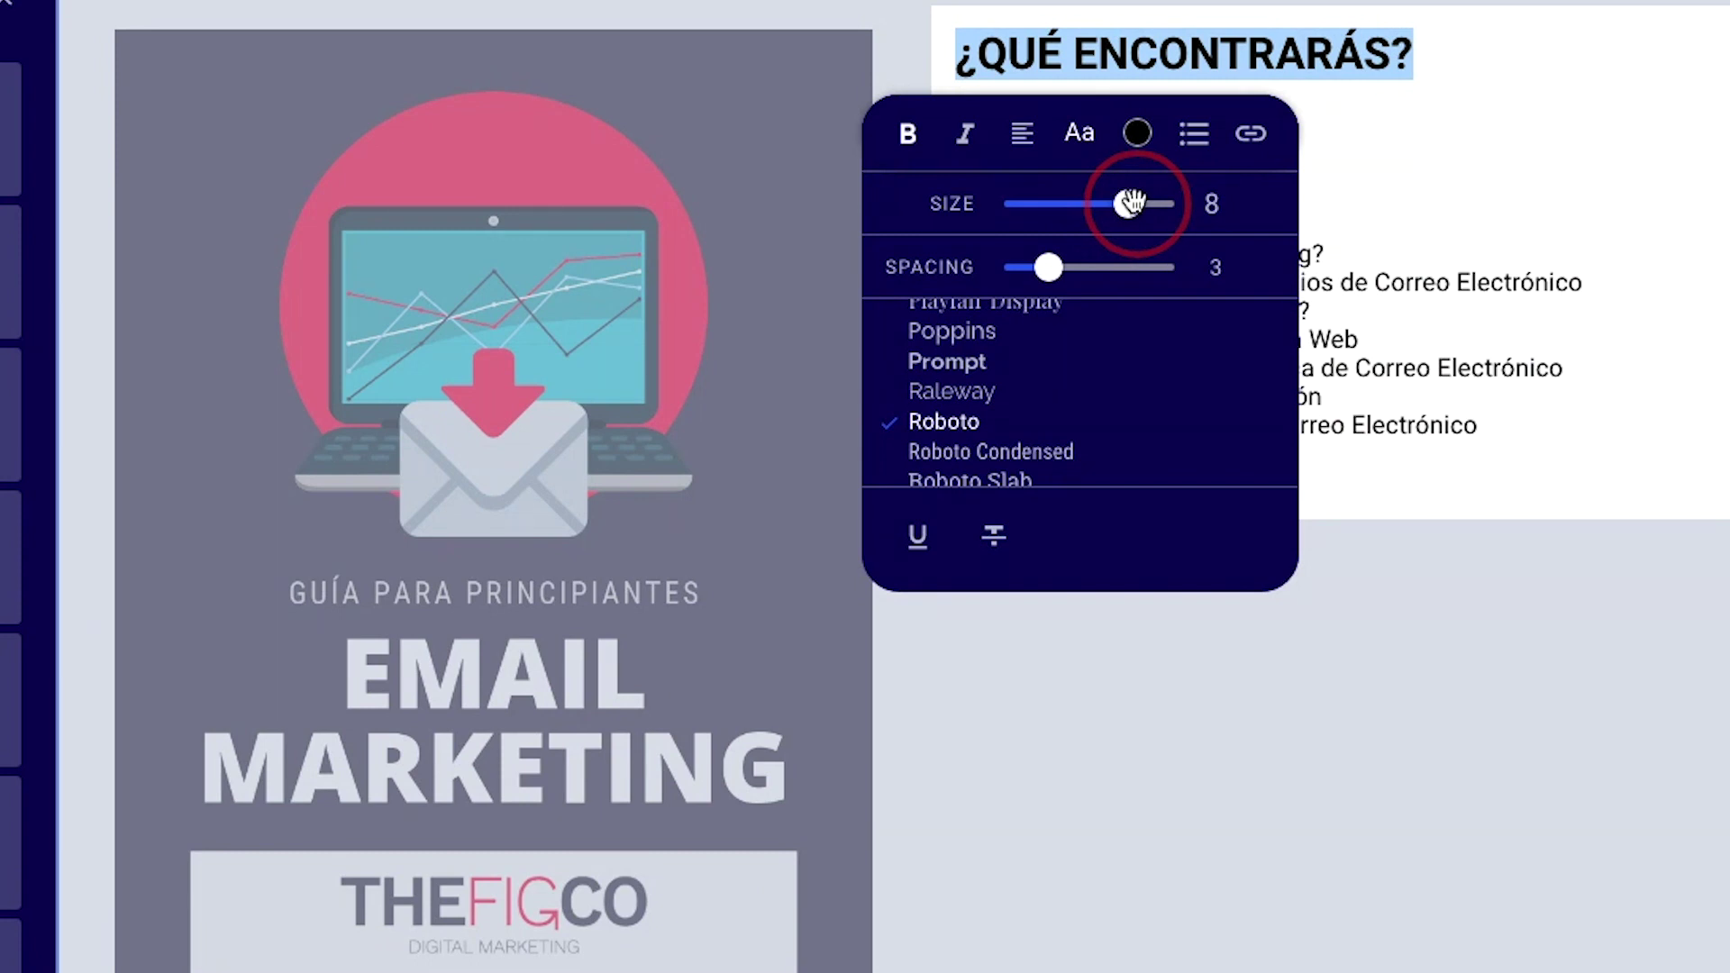
# Step: Format the "¿QUÉ ENCONTRARÁS?" heading in Work Sans with size 8 and spacing 5
pyautogui.moveTo(1131, 202)
pyautogui.mouseDown()
pyautogui.moveTo(1162, 201)
pyautogui.moveTo(1127, 203)
pyautogui.mouseUp()
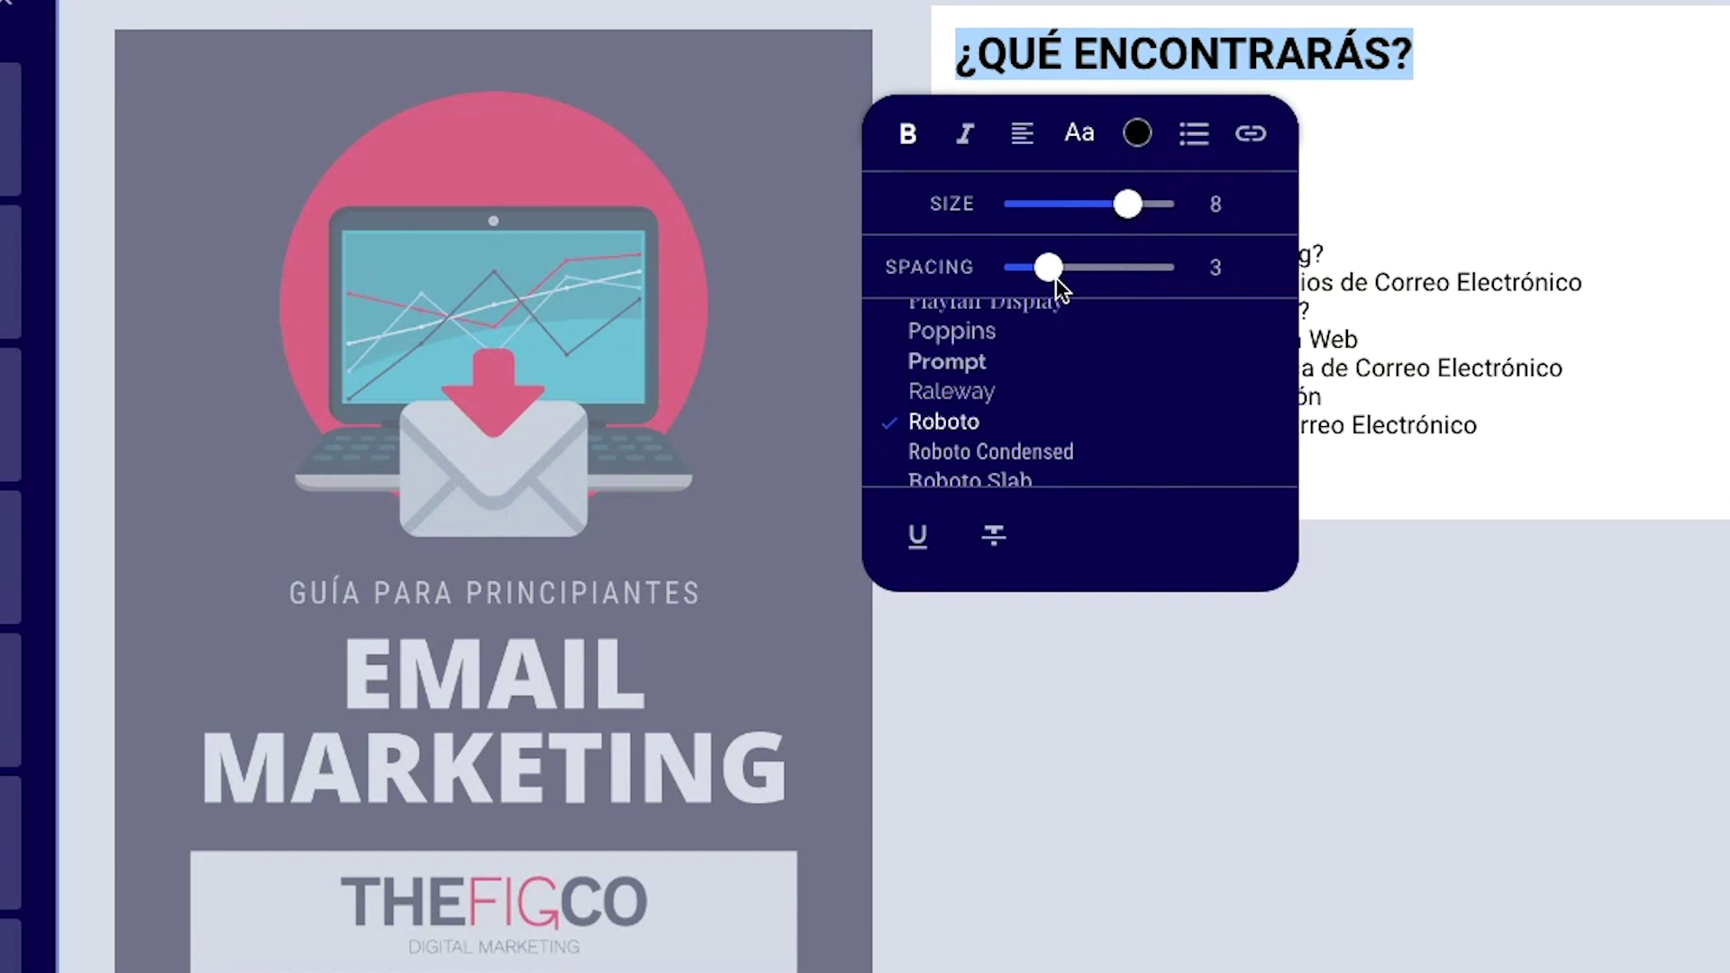
pyautogui.moveTo(1048, 266)
pyautogui.mouseDown()
pyautogui.moveTo(1182, 267)
pyautogui.moveTo(1066, 267)
pyautogui.moveTo(1082, 263)
pyautogui.mouseUp()
pyautogui.scroll(-2, 988, 394)
pyautogui.scroll(-2, 989, 397)
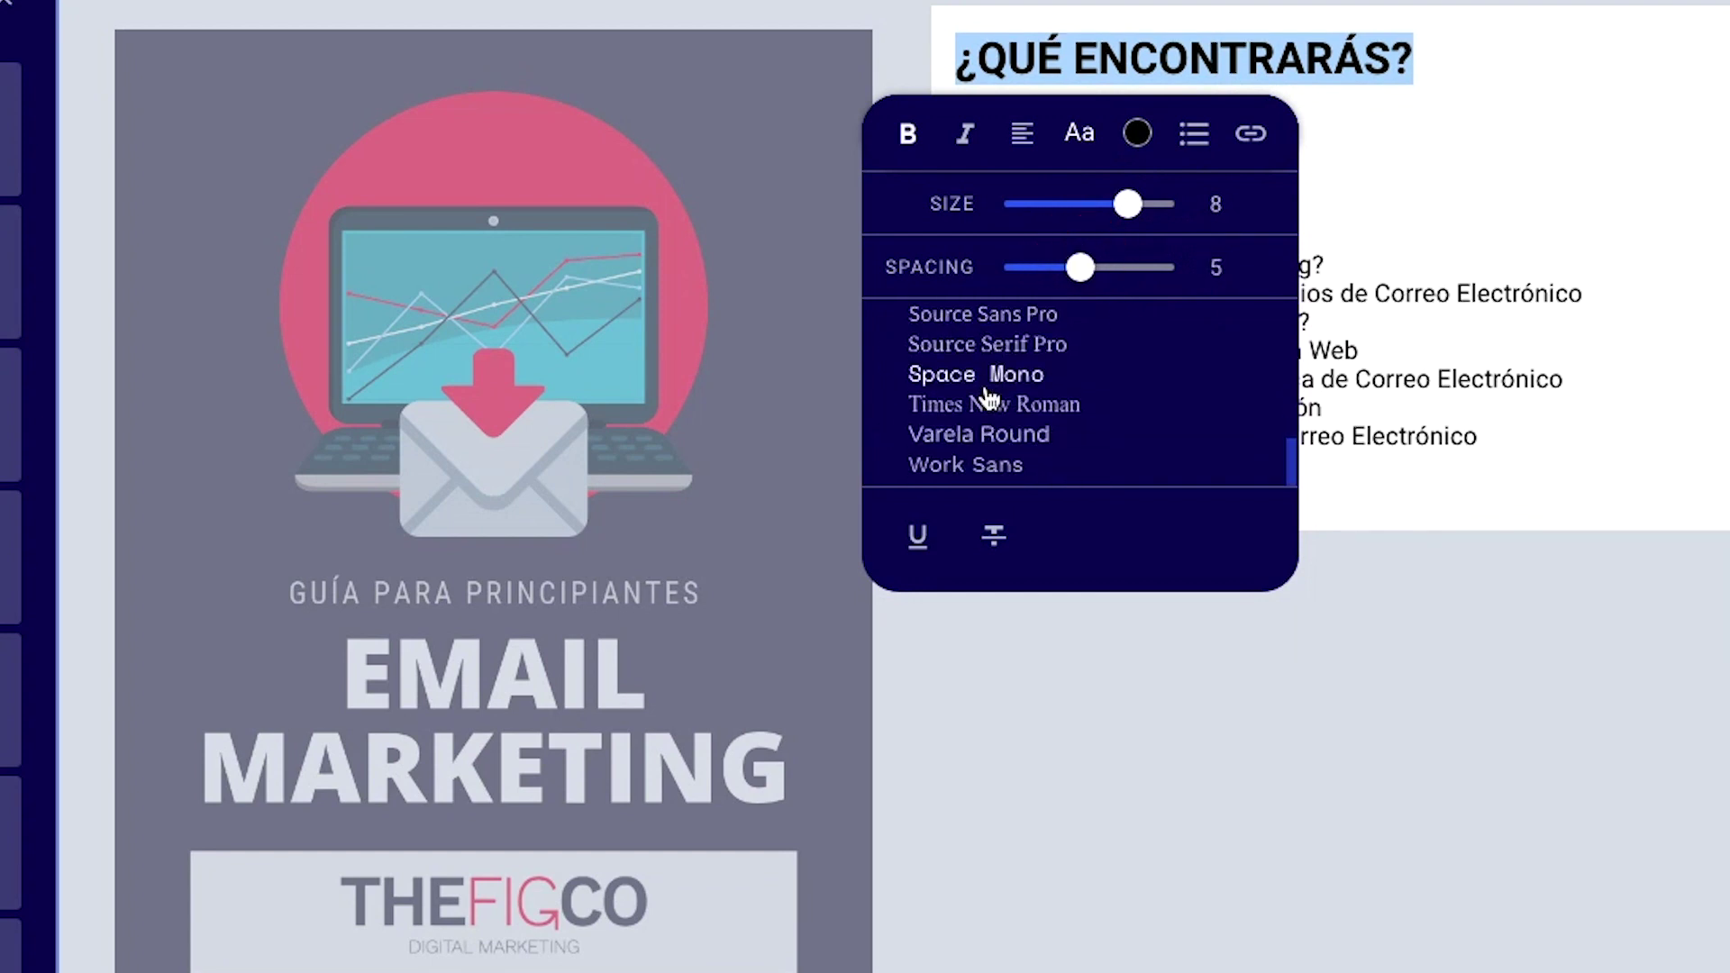
pyautogui.click(981, 466)
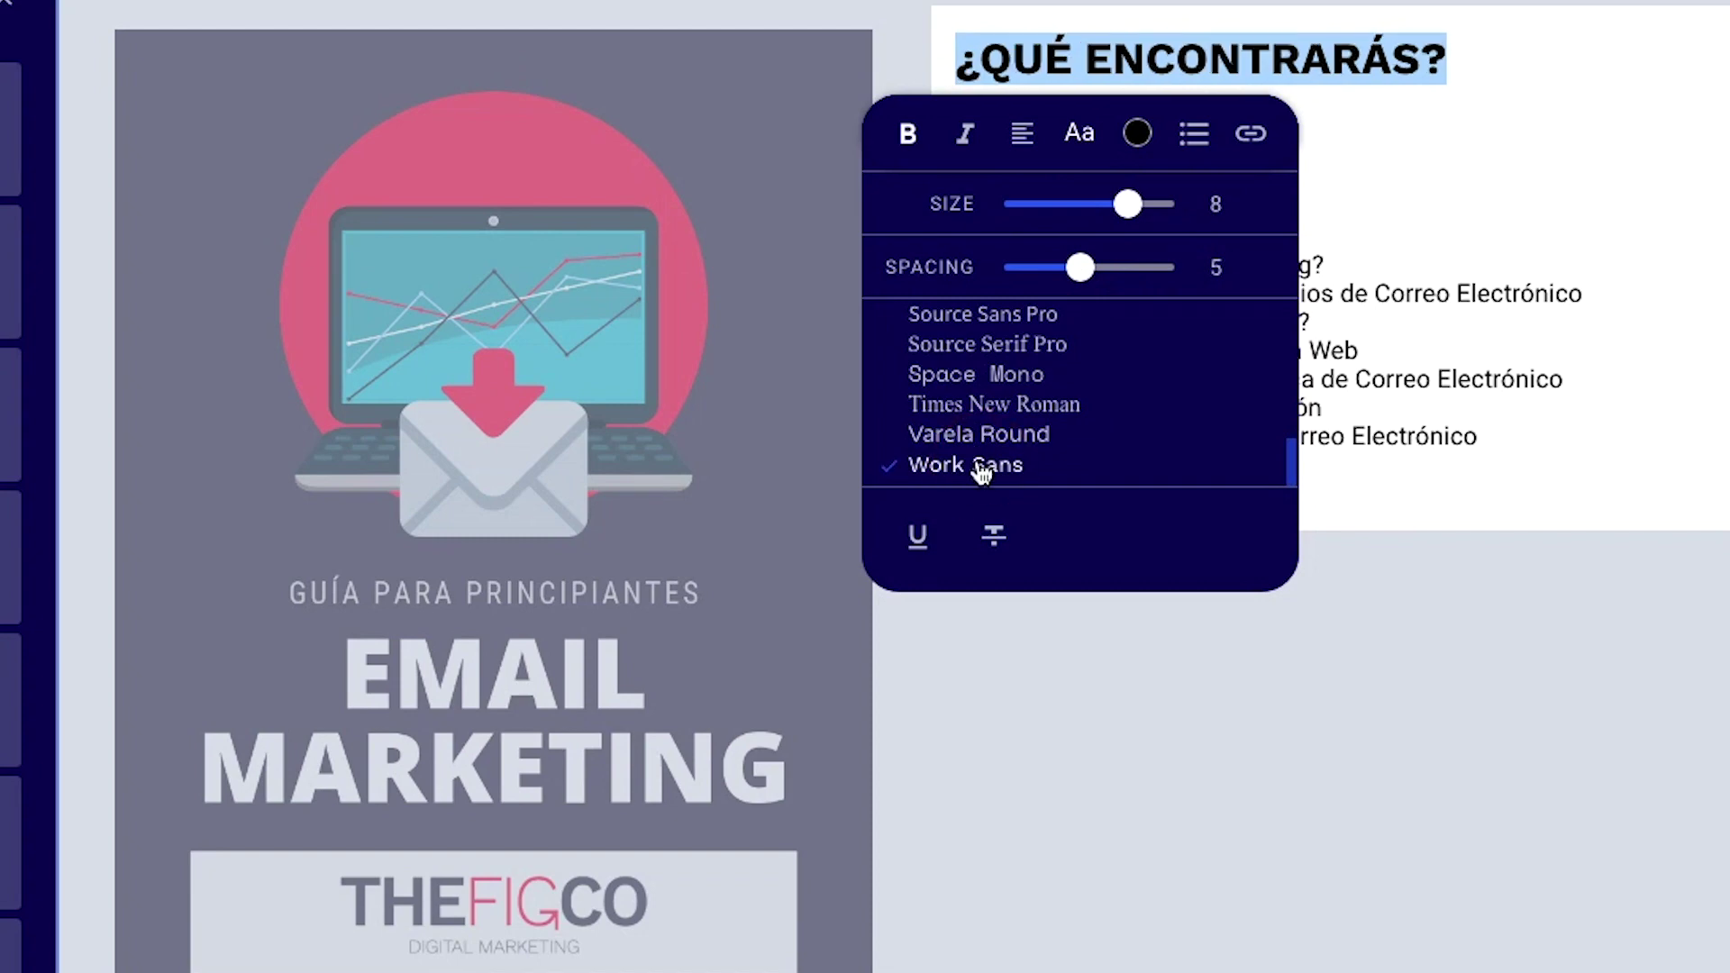
pyautogui.click(1352, 402)
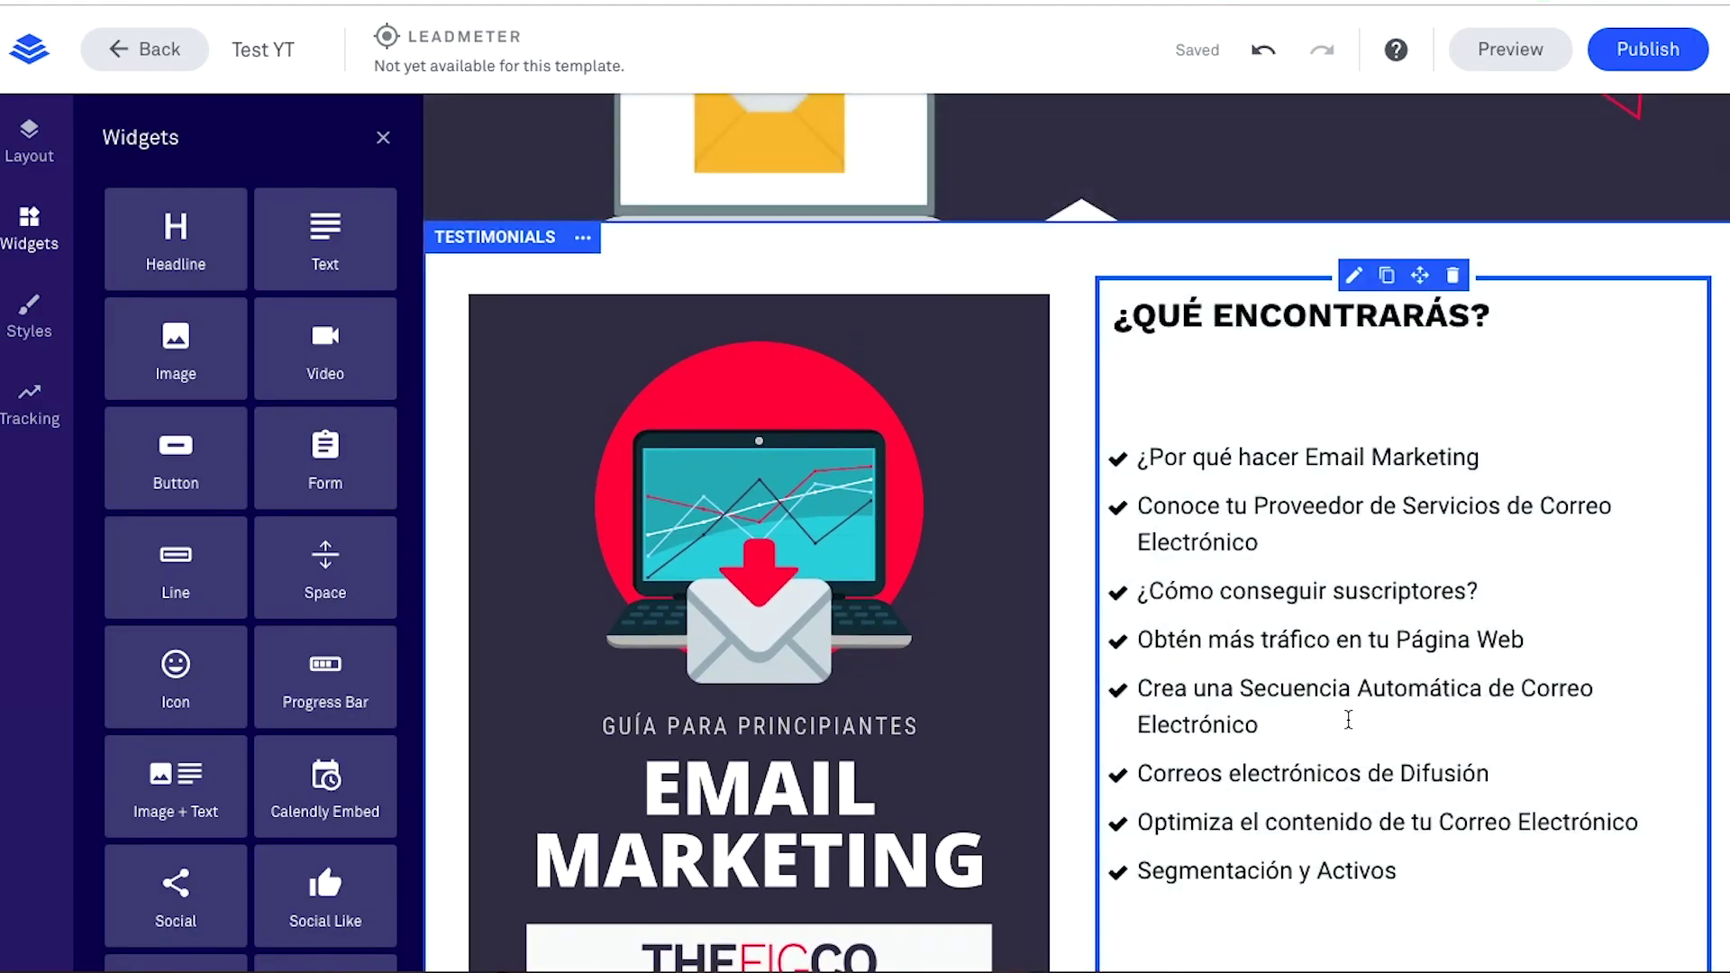
# Step: Try the dark brand color and transparent as the Testimonials section's background, and set it to color code 000000 at low opacity
pyautogui.scroll(-1, 1349, 719)
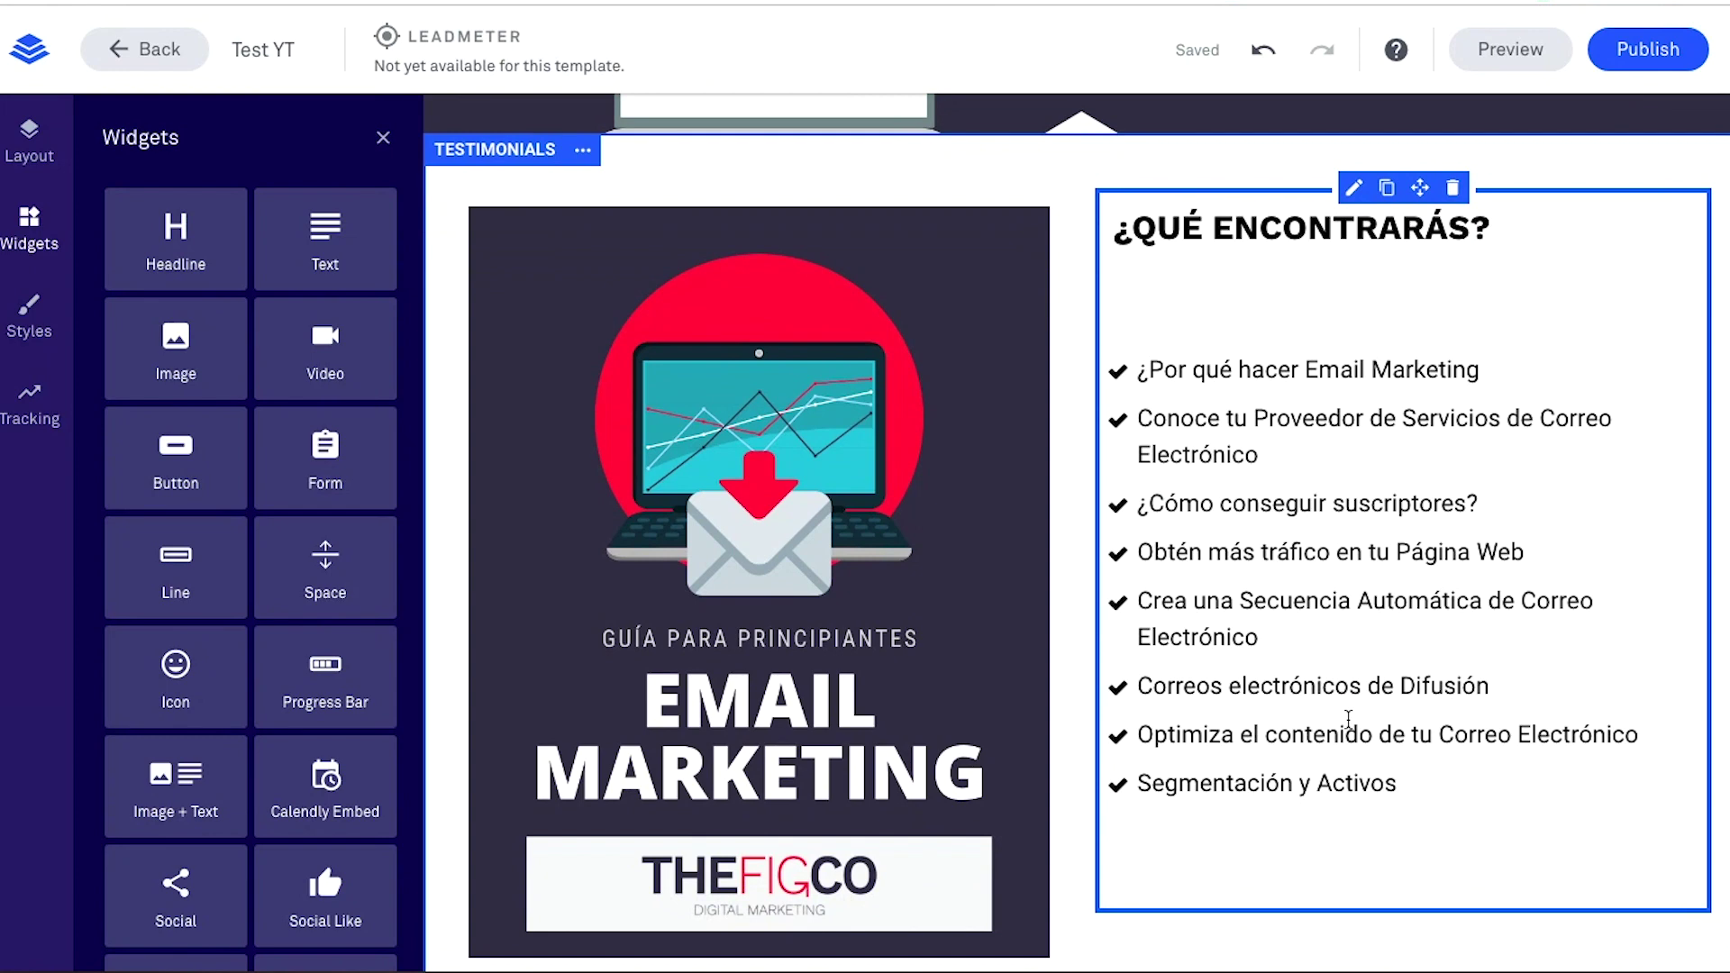
pyautogui.click(32, 314)
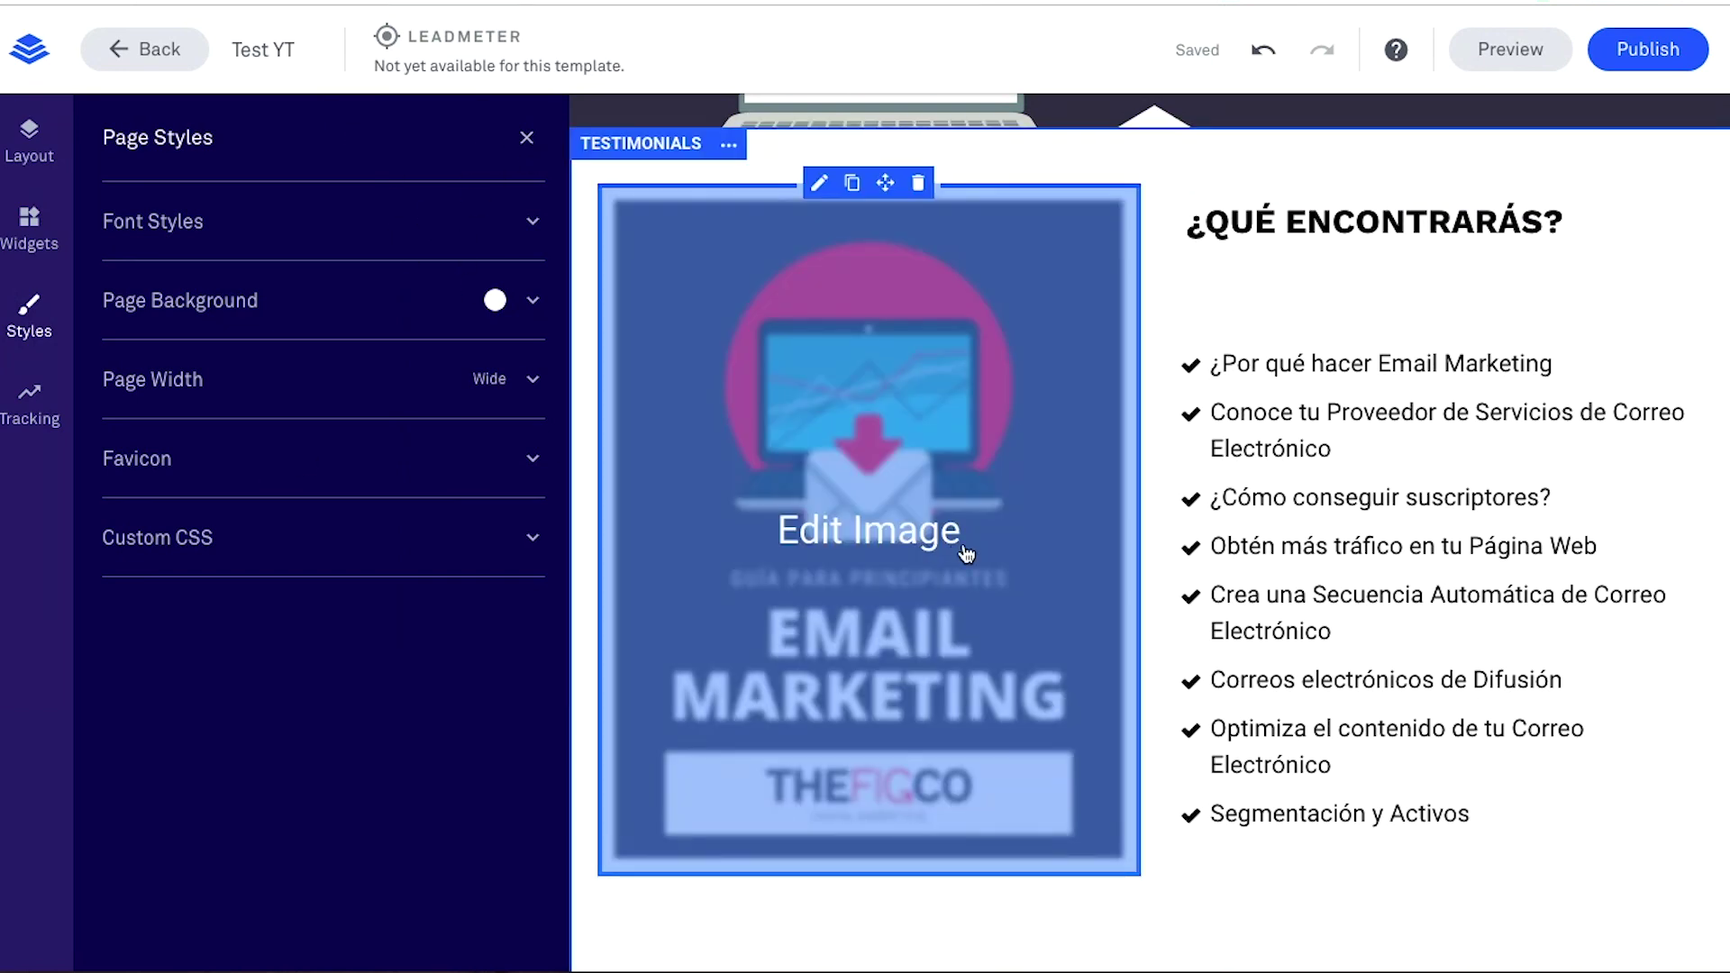
pyautogui.click(1032, 935)
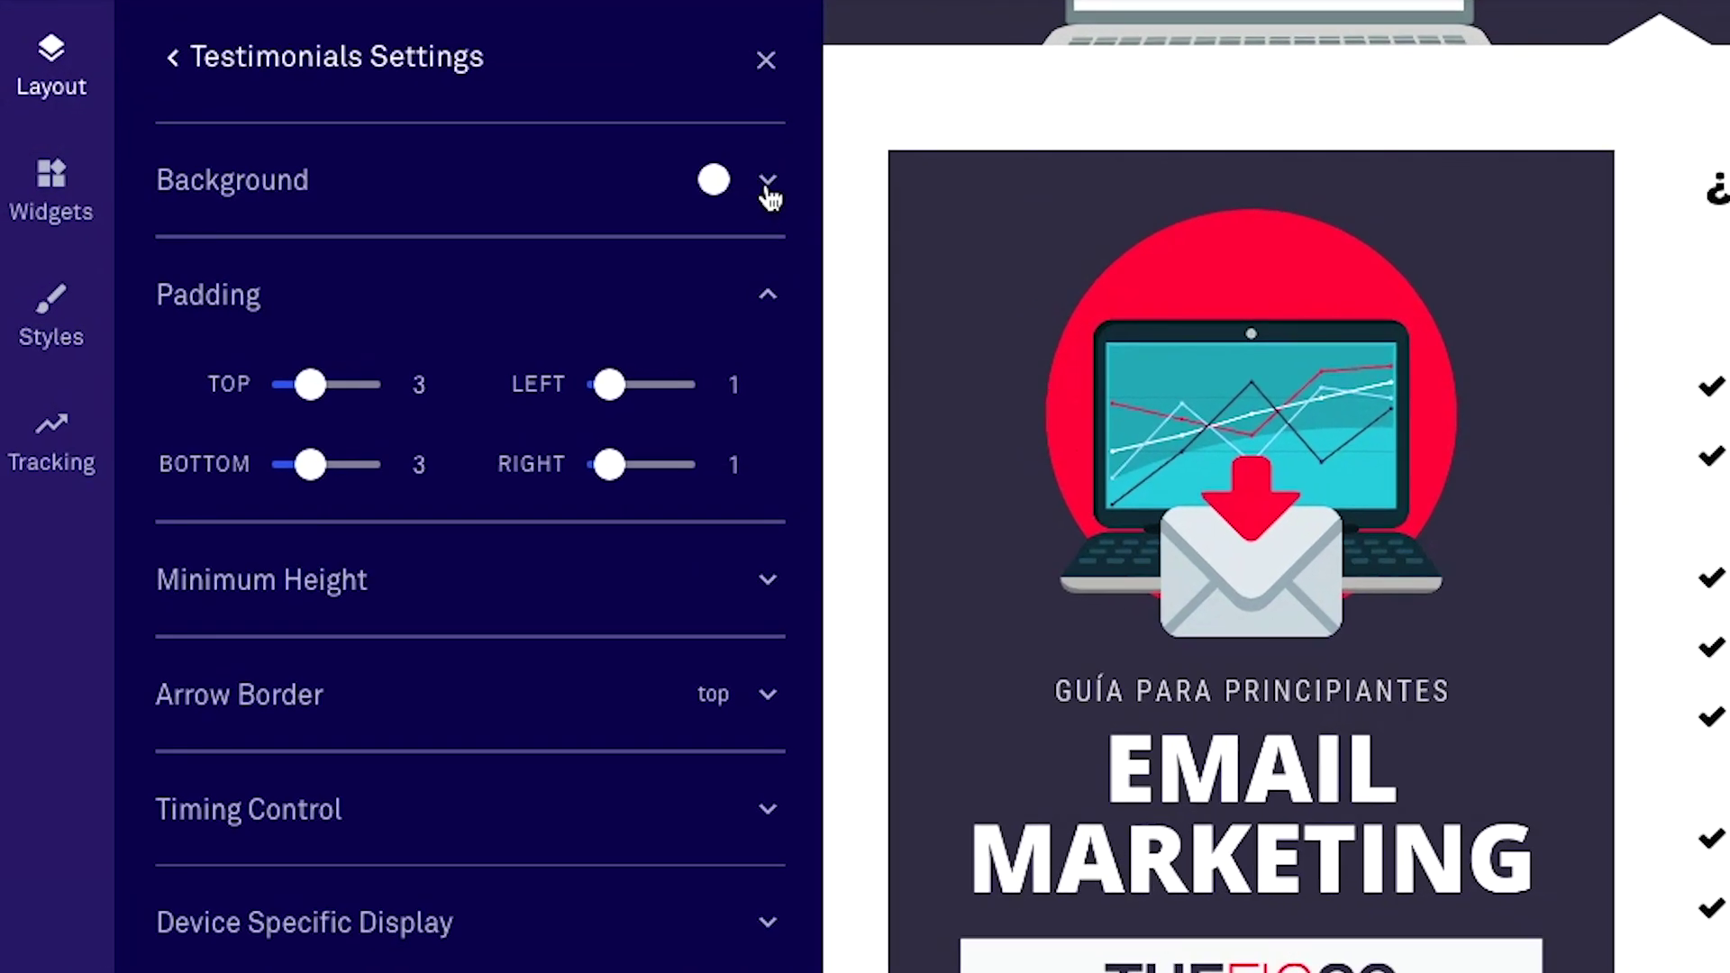
pyautogui.click(766, 186)
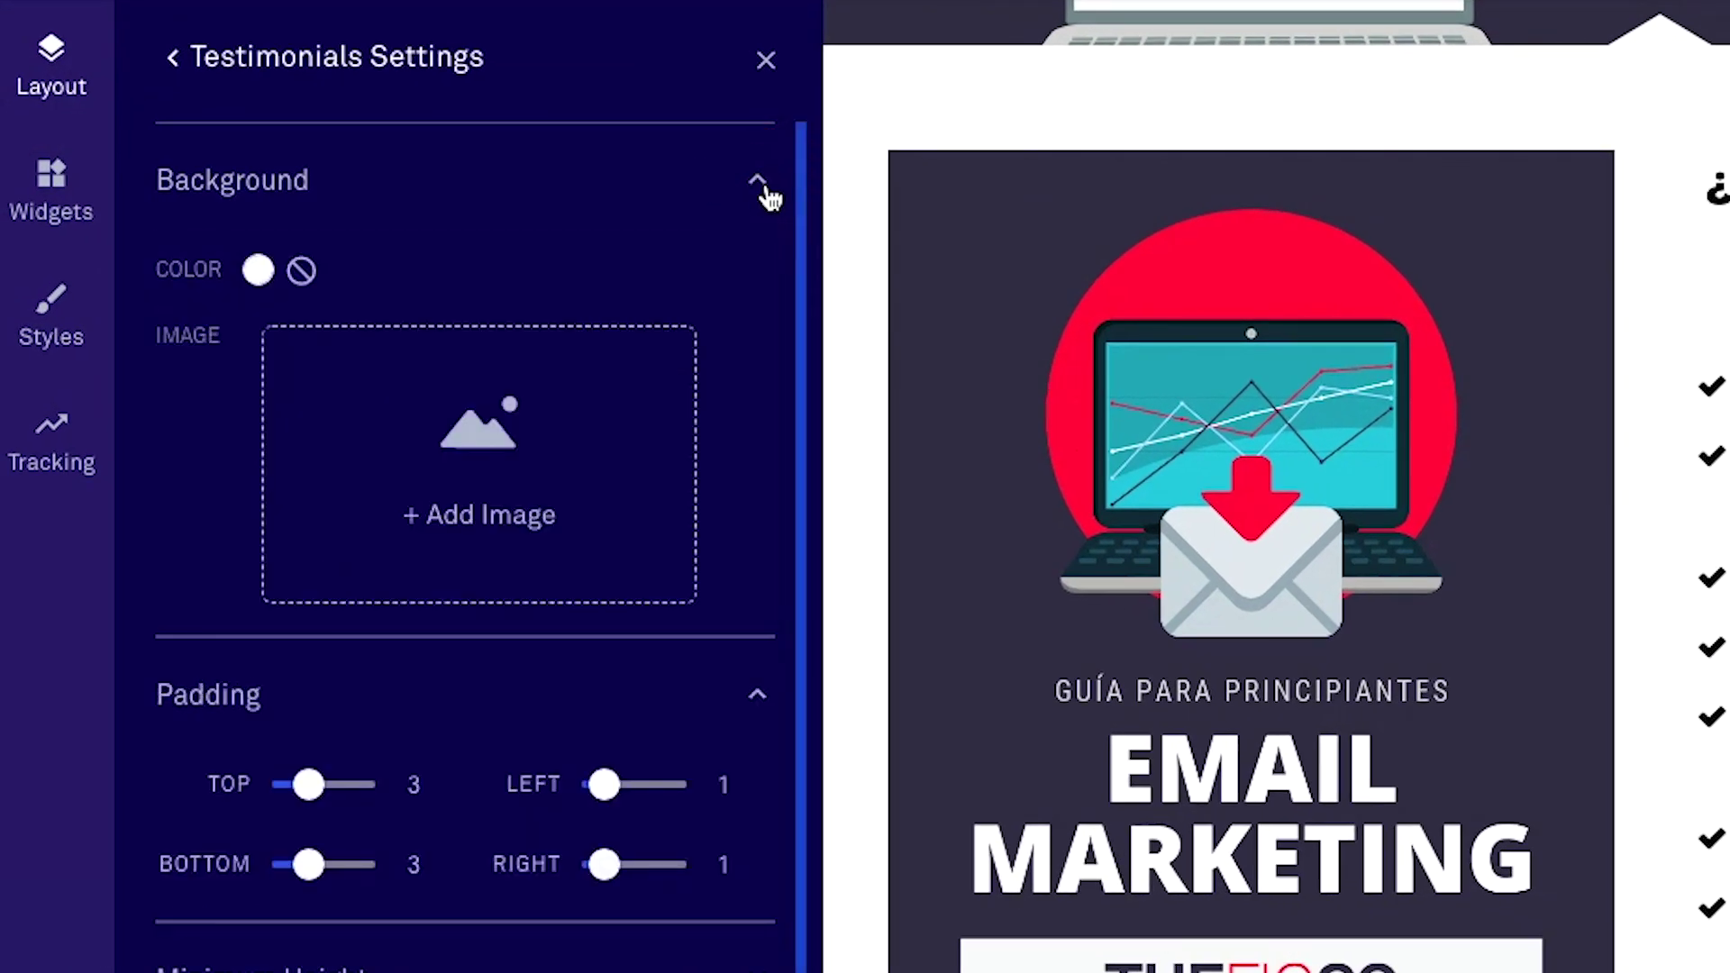
pyautogui.click(258, 272)
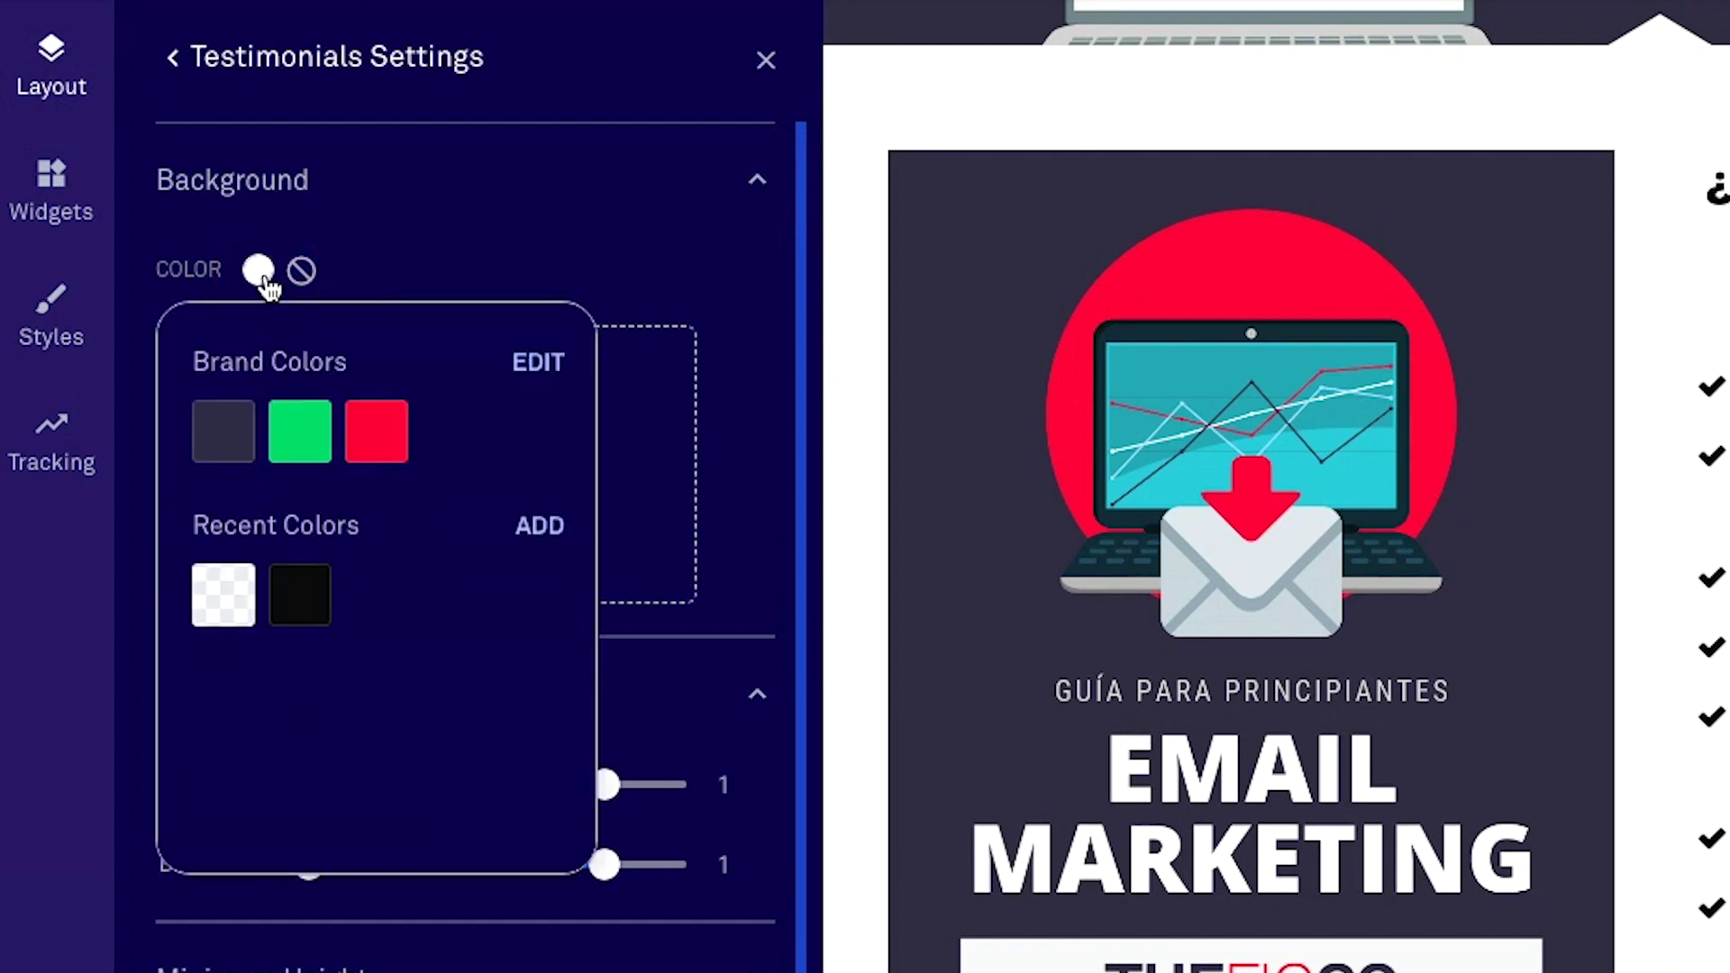
pyautogui.click(239, 451)
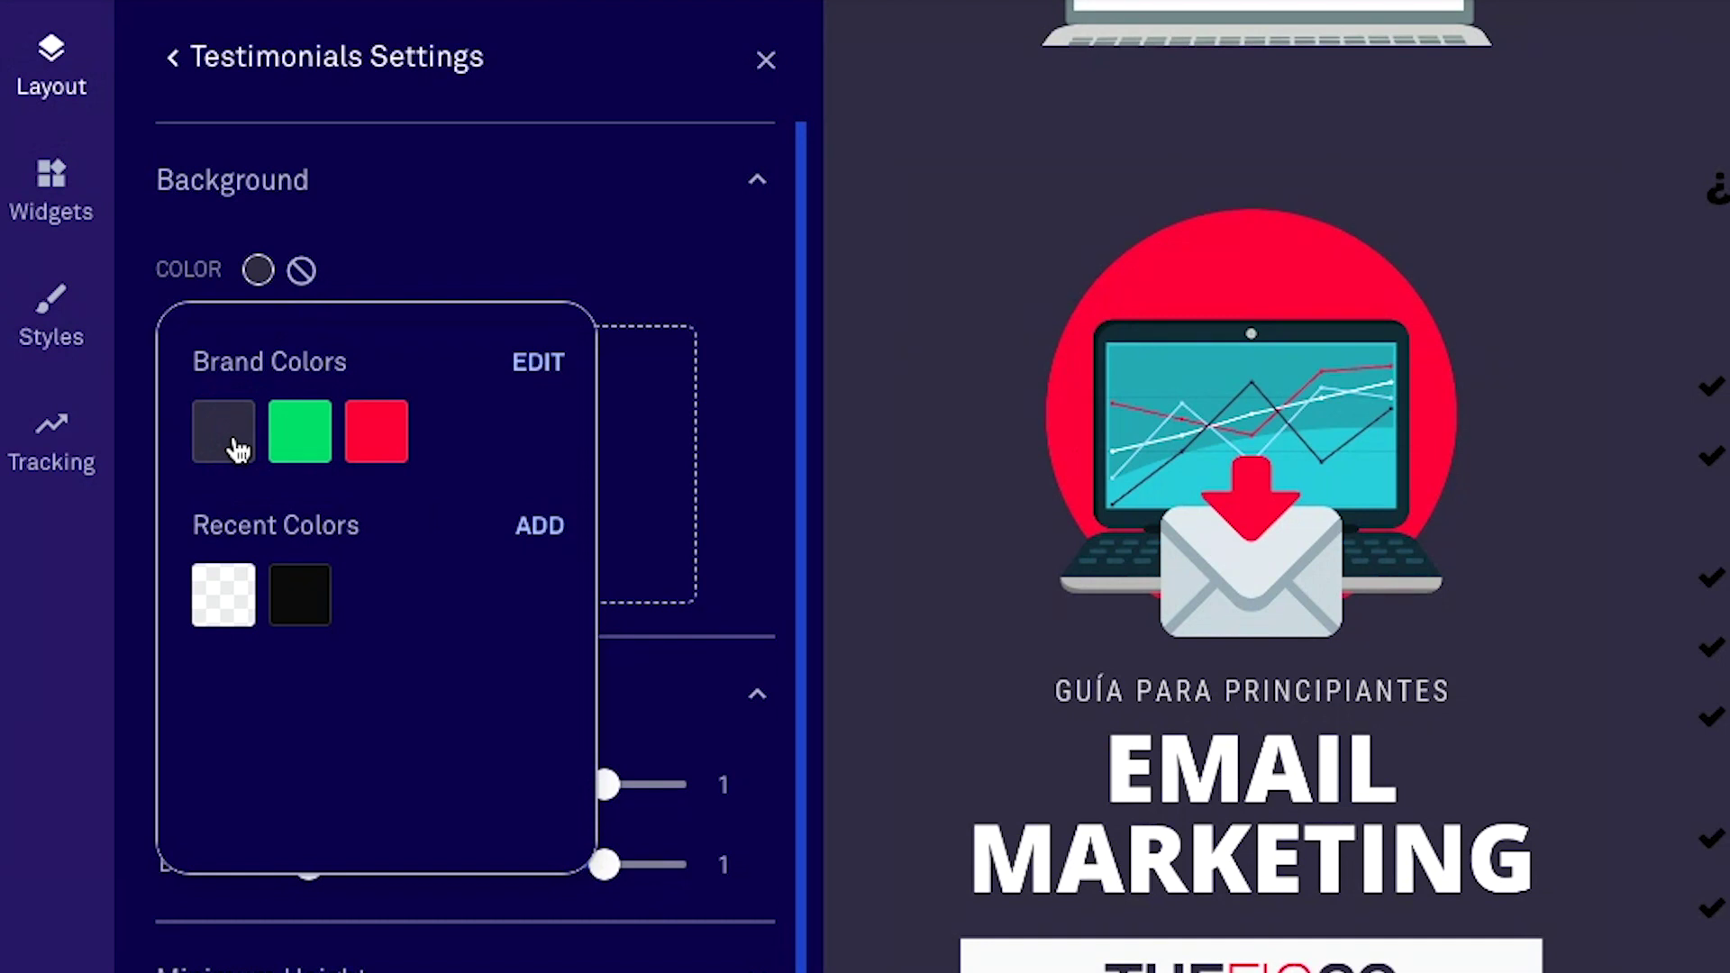
pyautogui.click(228, 614)
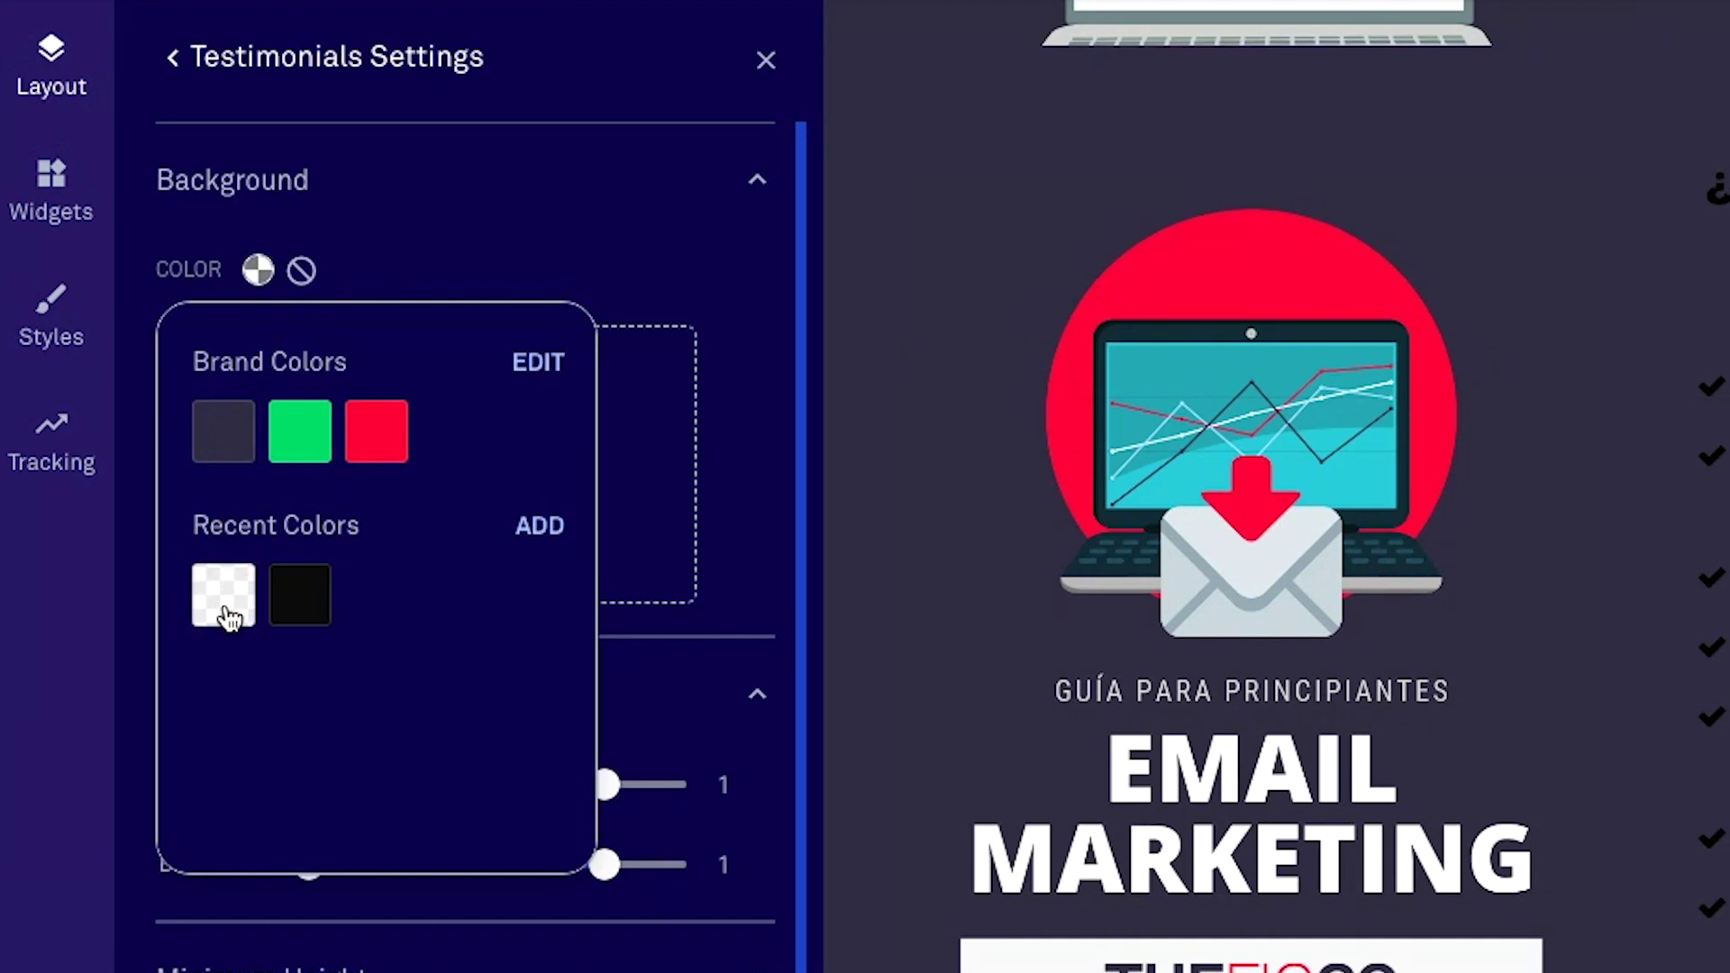
pyautogui.click(549, 521)
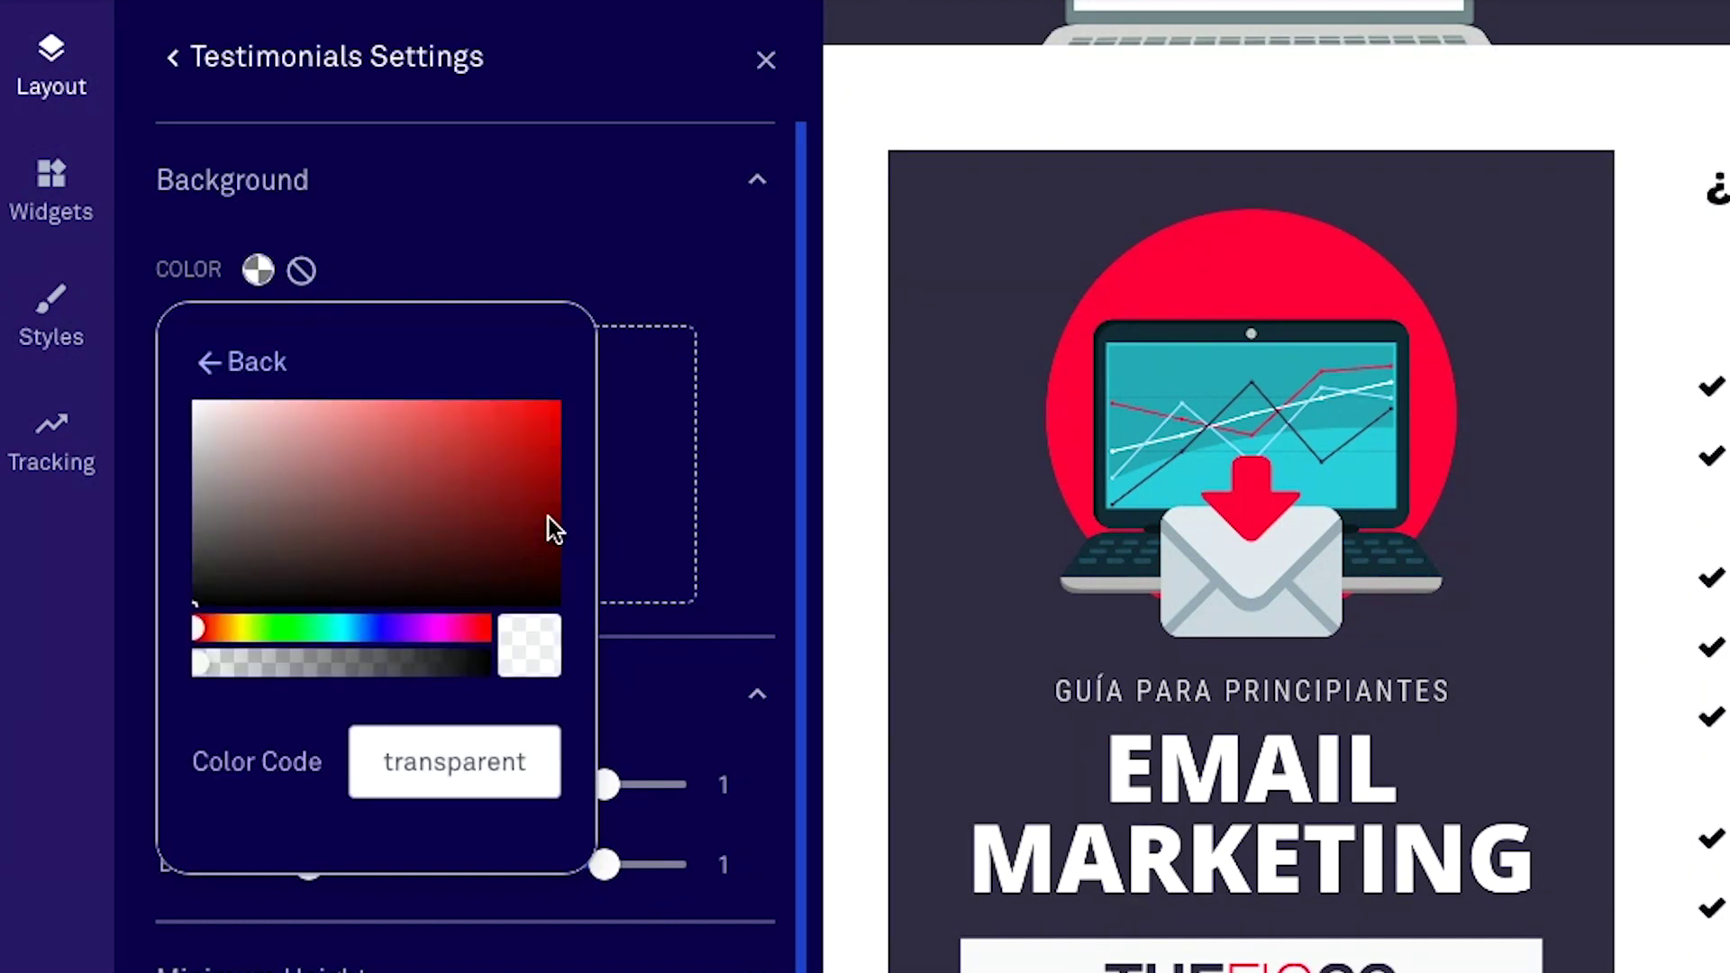
pyautogui.moveTo(198, 664)
pyautogui.mouseDown()
pyautogui.moveTo(407, 667)
pyautogui.moveTo(223, 656)
pyautogui.mouseUp()
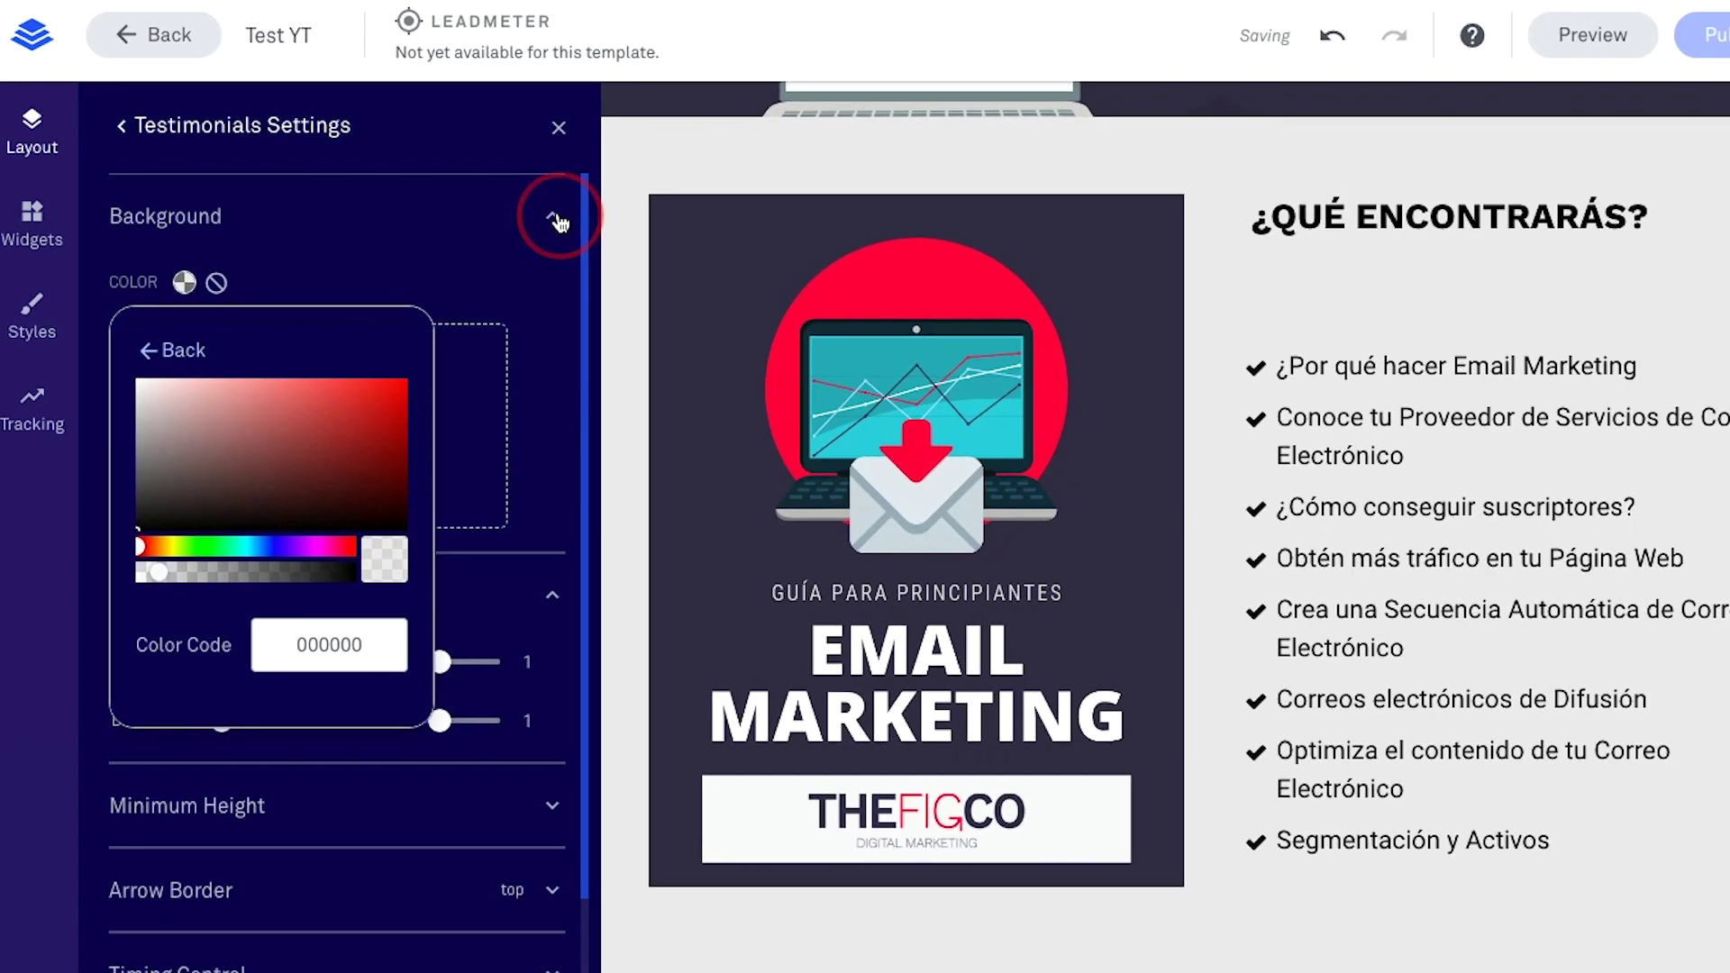
pyautogui.click(757, 179)
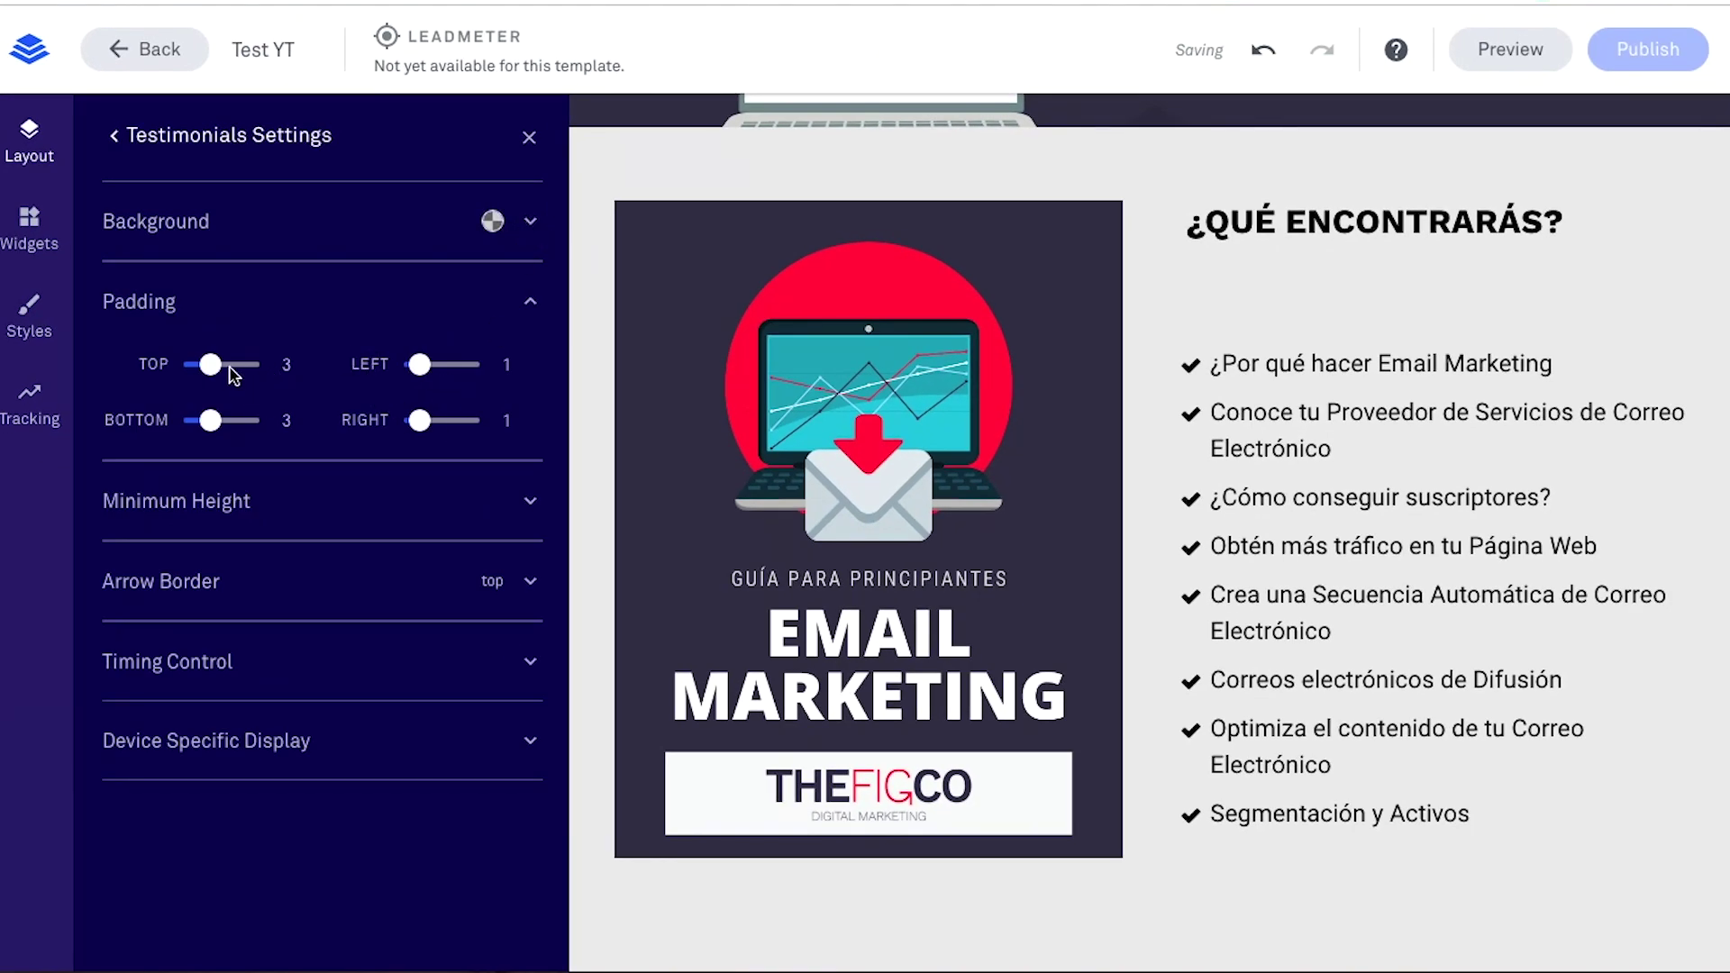
# Step: Try left and right padding of 10 in the Testimonials section, and set its bottom, left and right padding to 0
pyautogui.moveTo(210, 364); pyautogui.dragTo(179, 433)
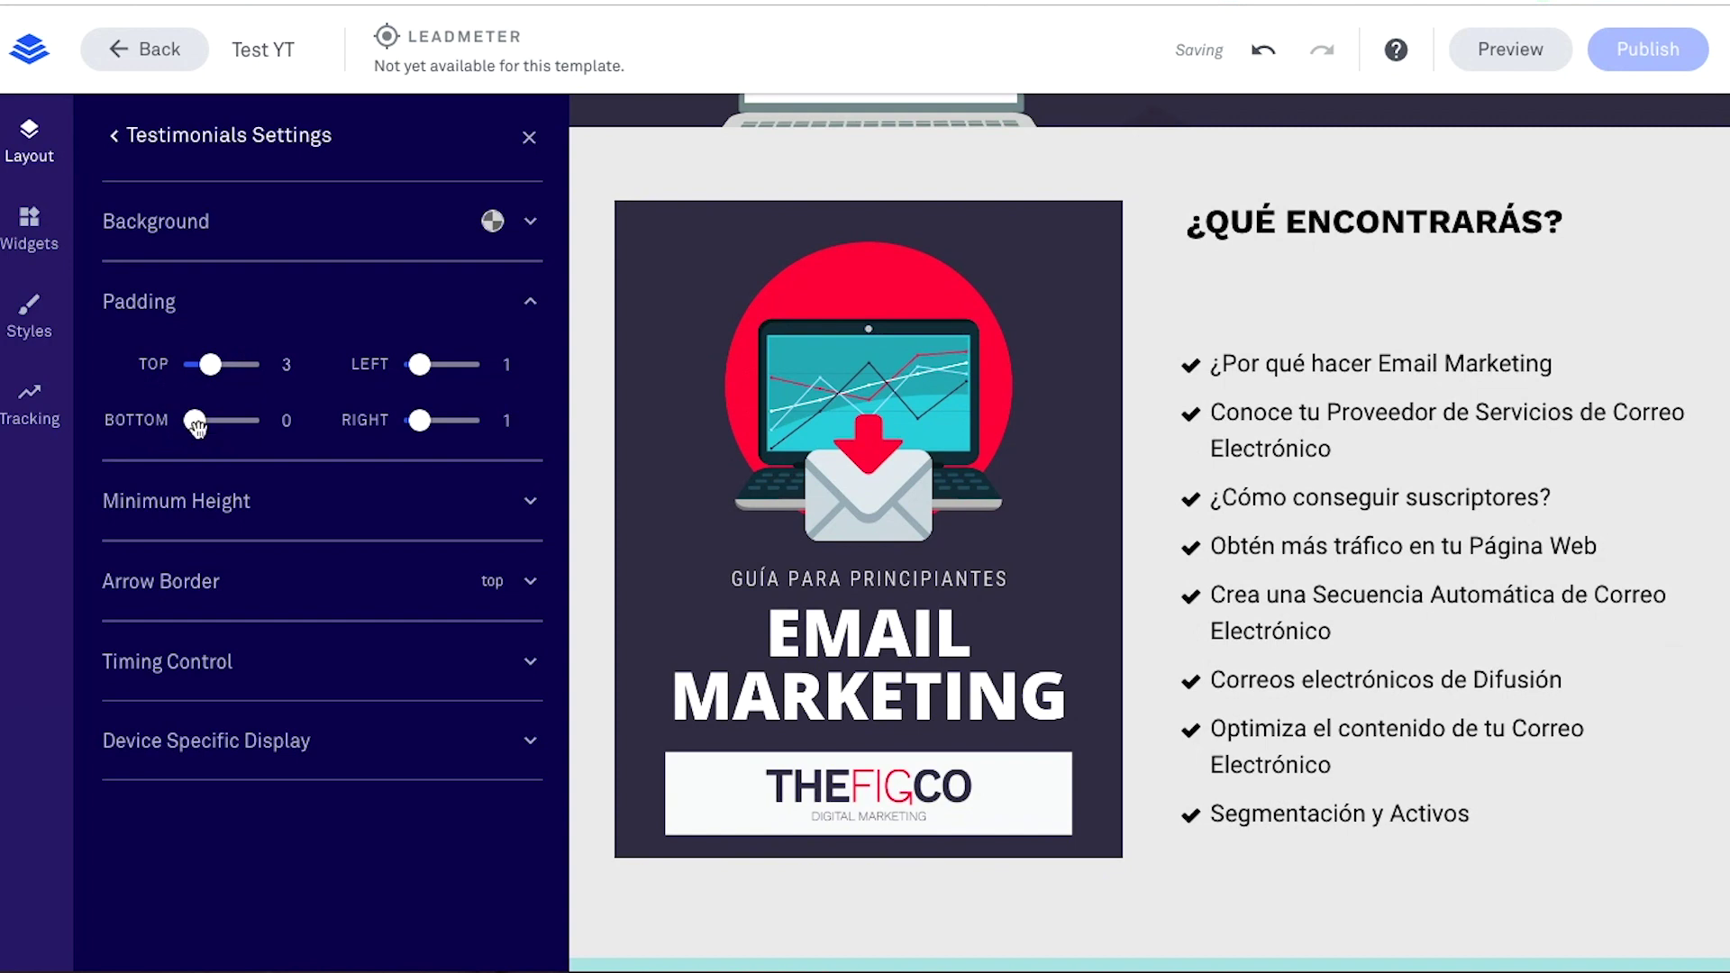
pyautogui.moveTo(415, 365); pyautogui.dragTo(571, 367)
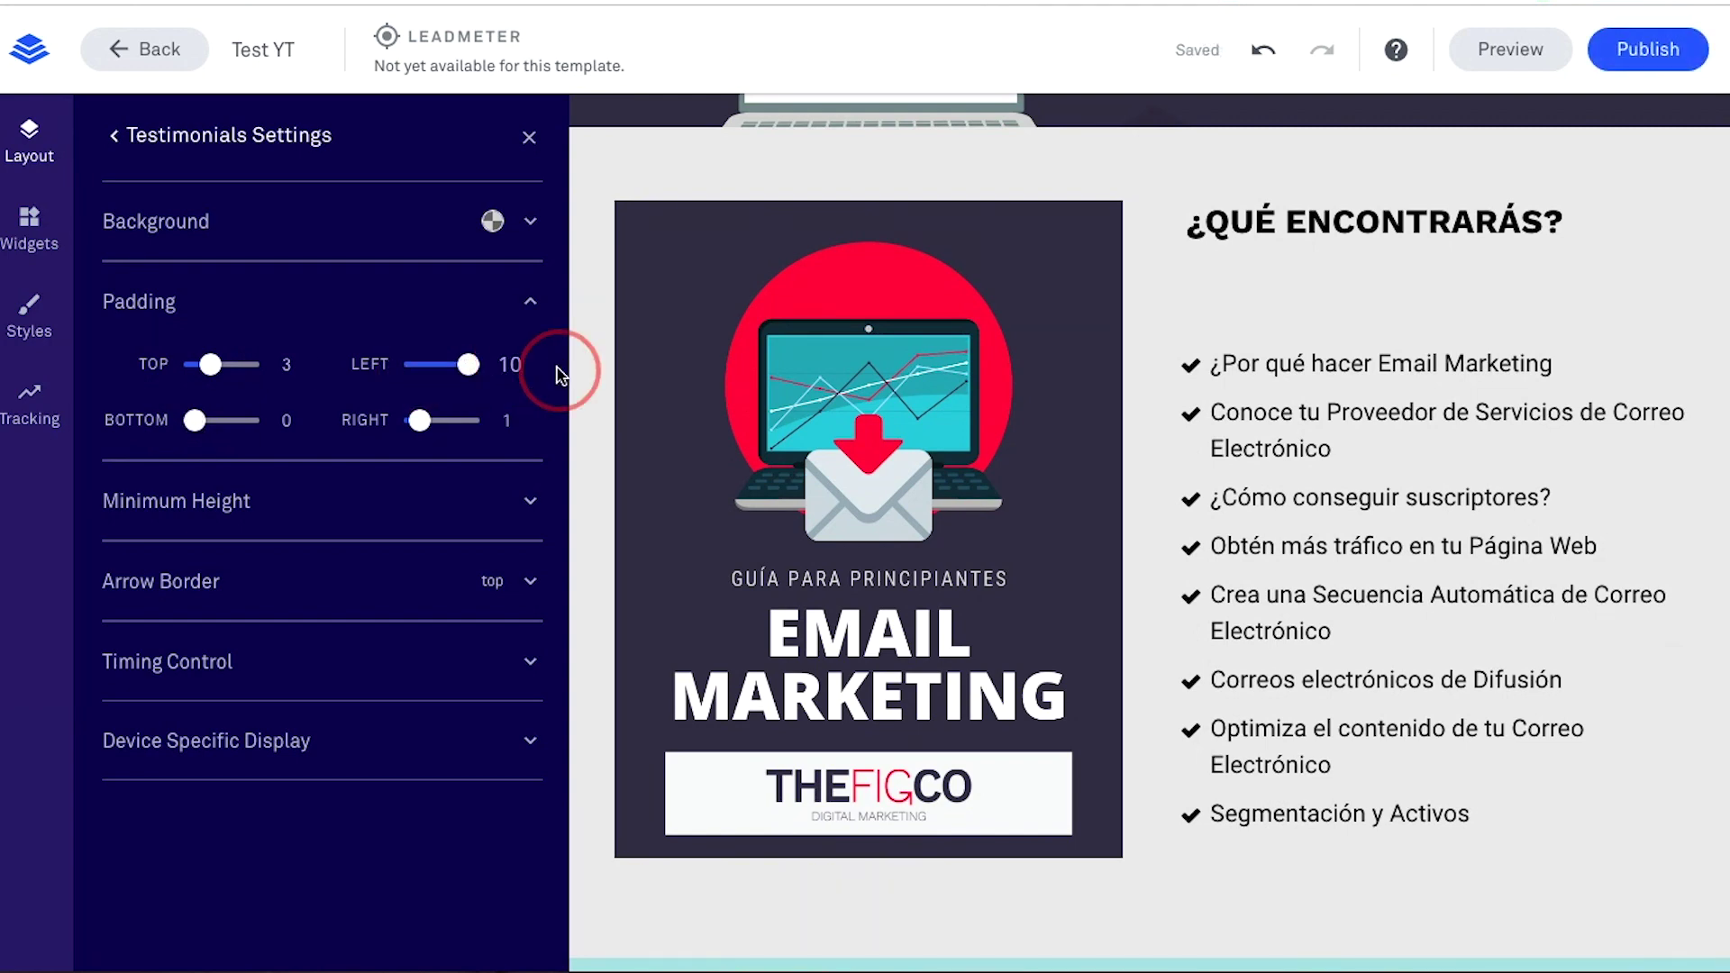
pyautogui.moveTo(803, 419)
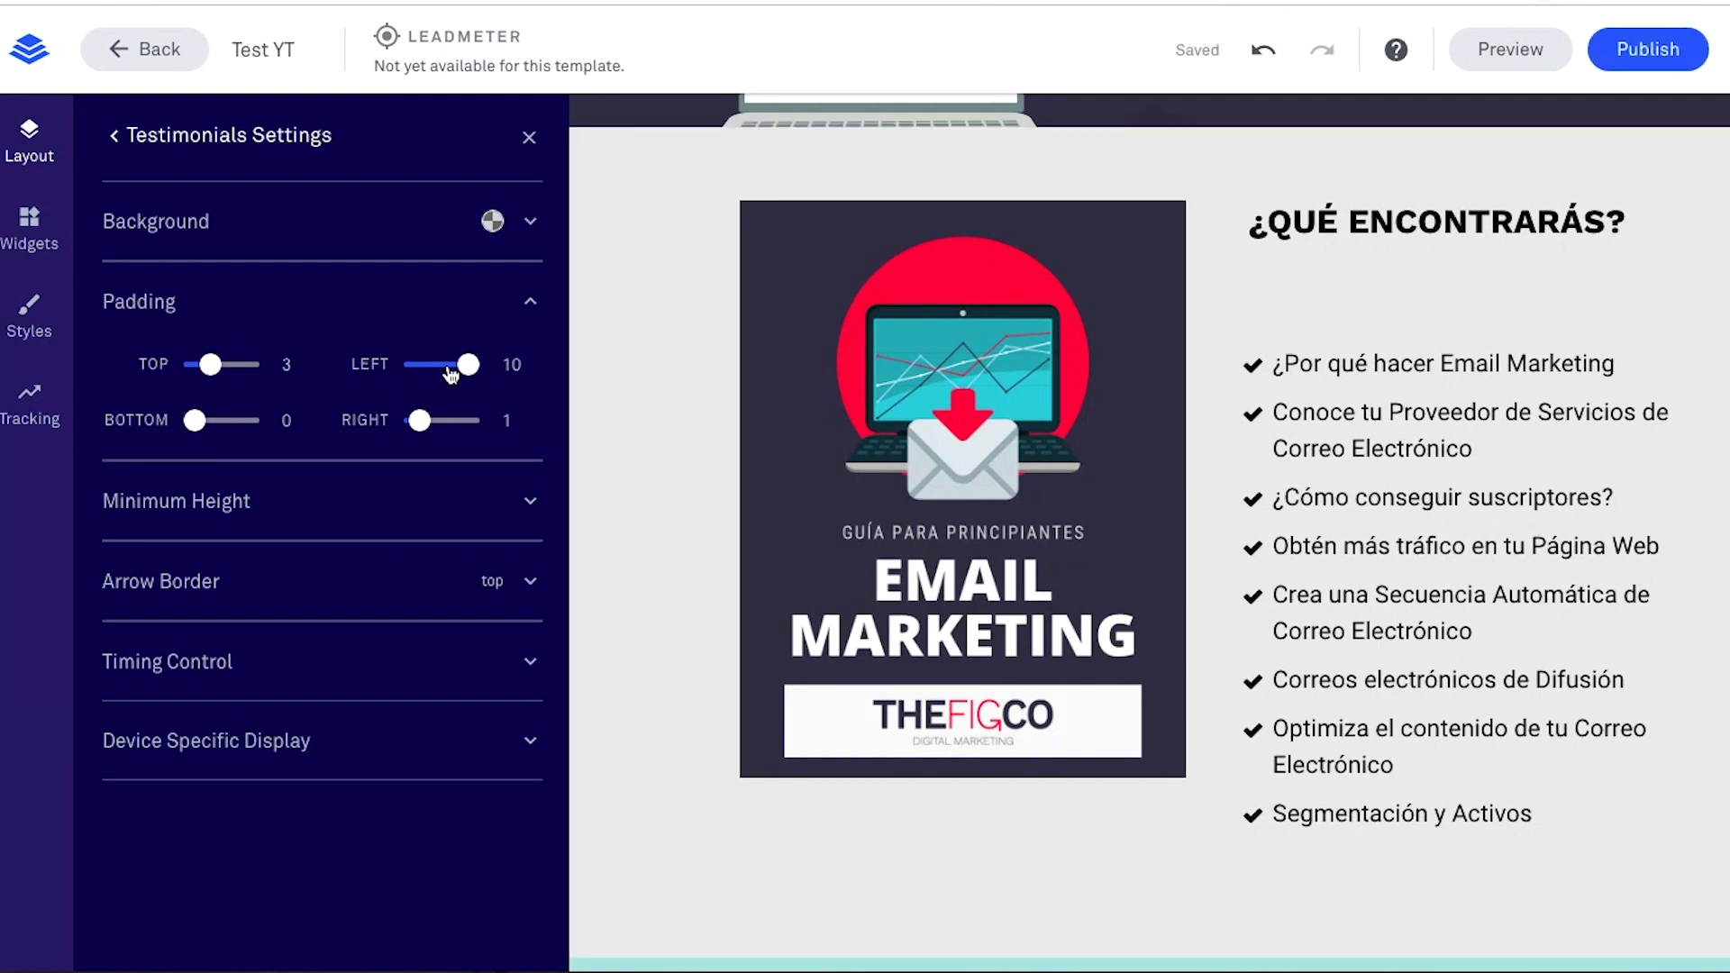
pyautogui.moveTo(419, 420); pyautogui.dragTo(649, 420)
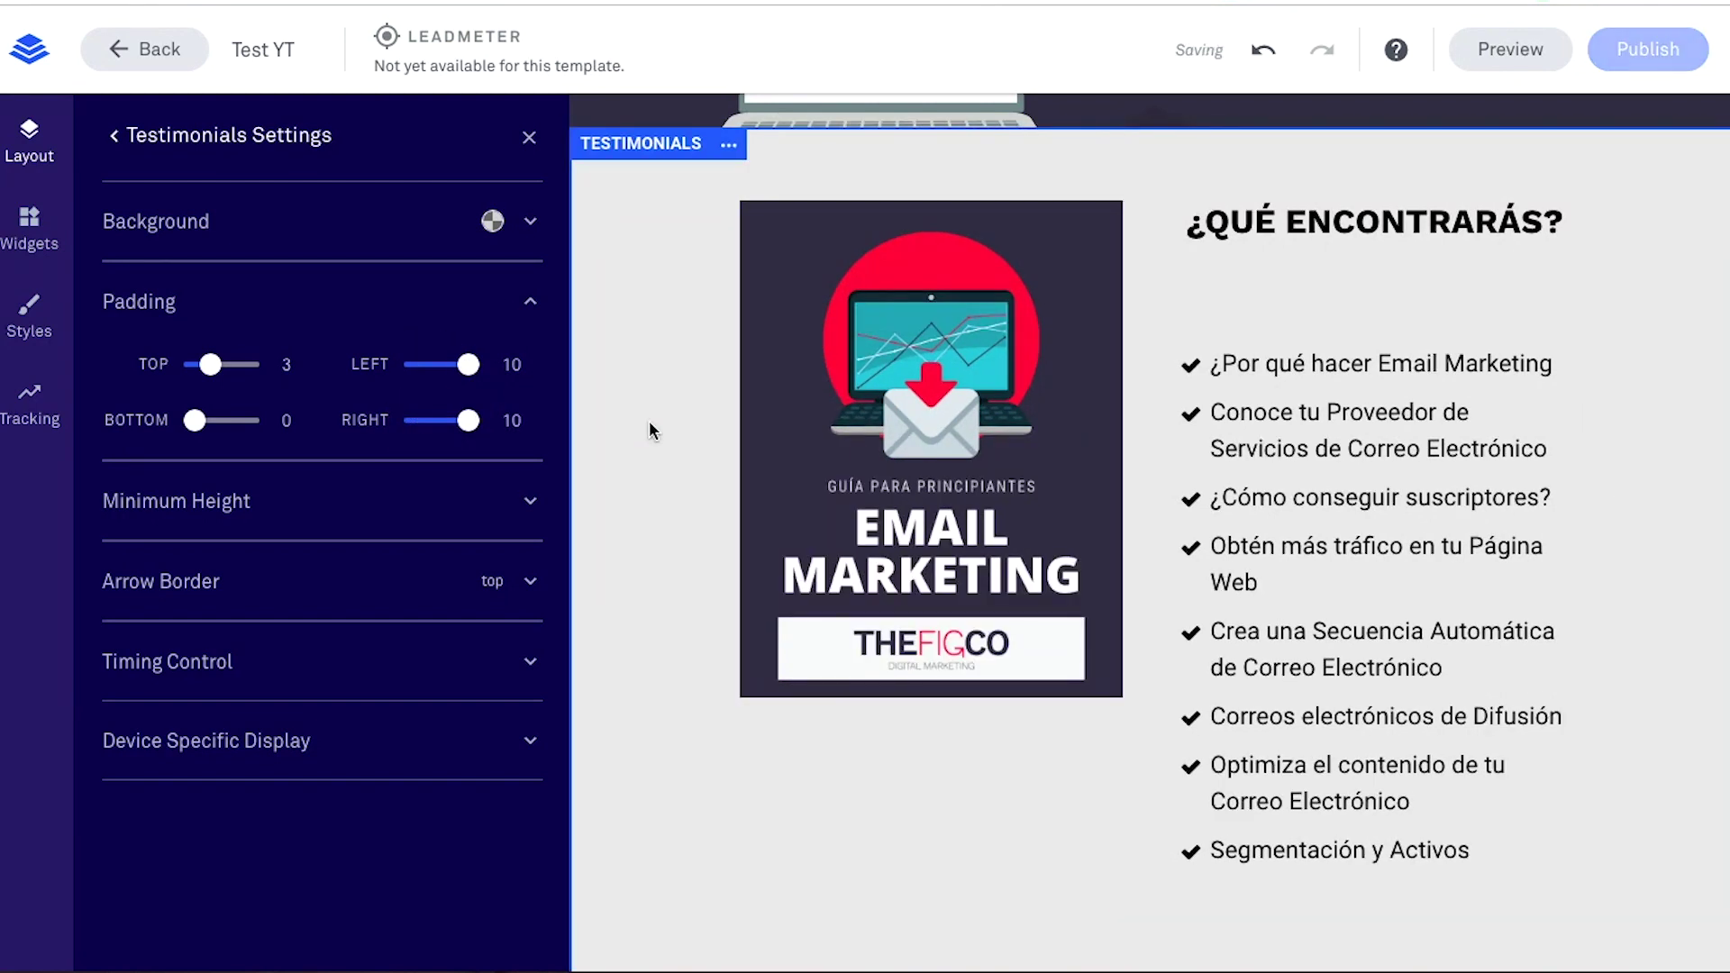
pyautogui.moveTo(467, 420); pyautogui.dragTo(412, 420)
# Step: Add a new section between the Testimonials section and the logo footer, and open its background settings
pyautogui.scroll(-3, 904, 719)
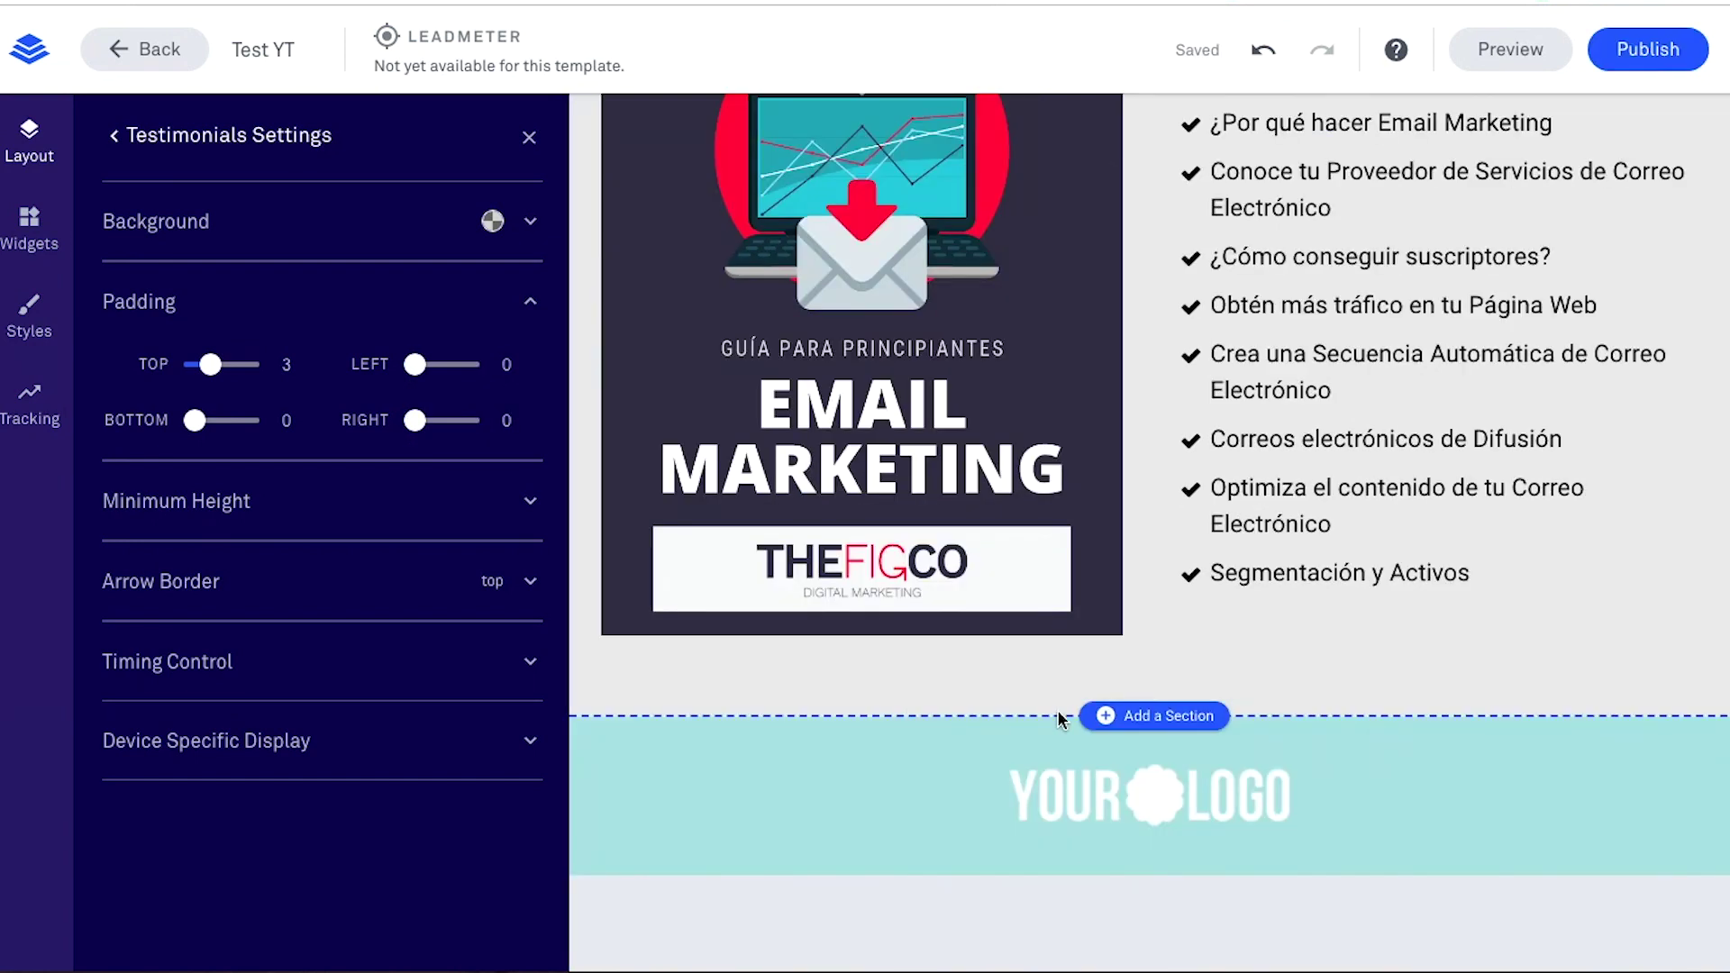
pyautogui.click(1147, 721)
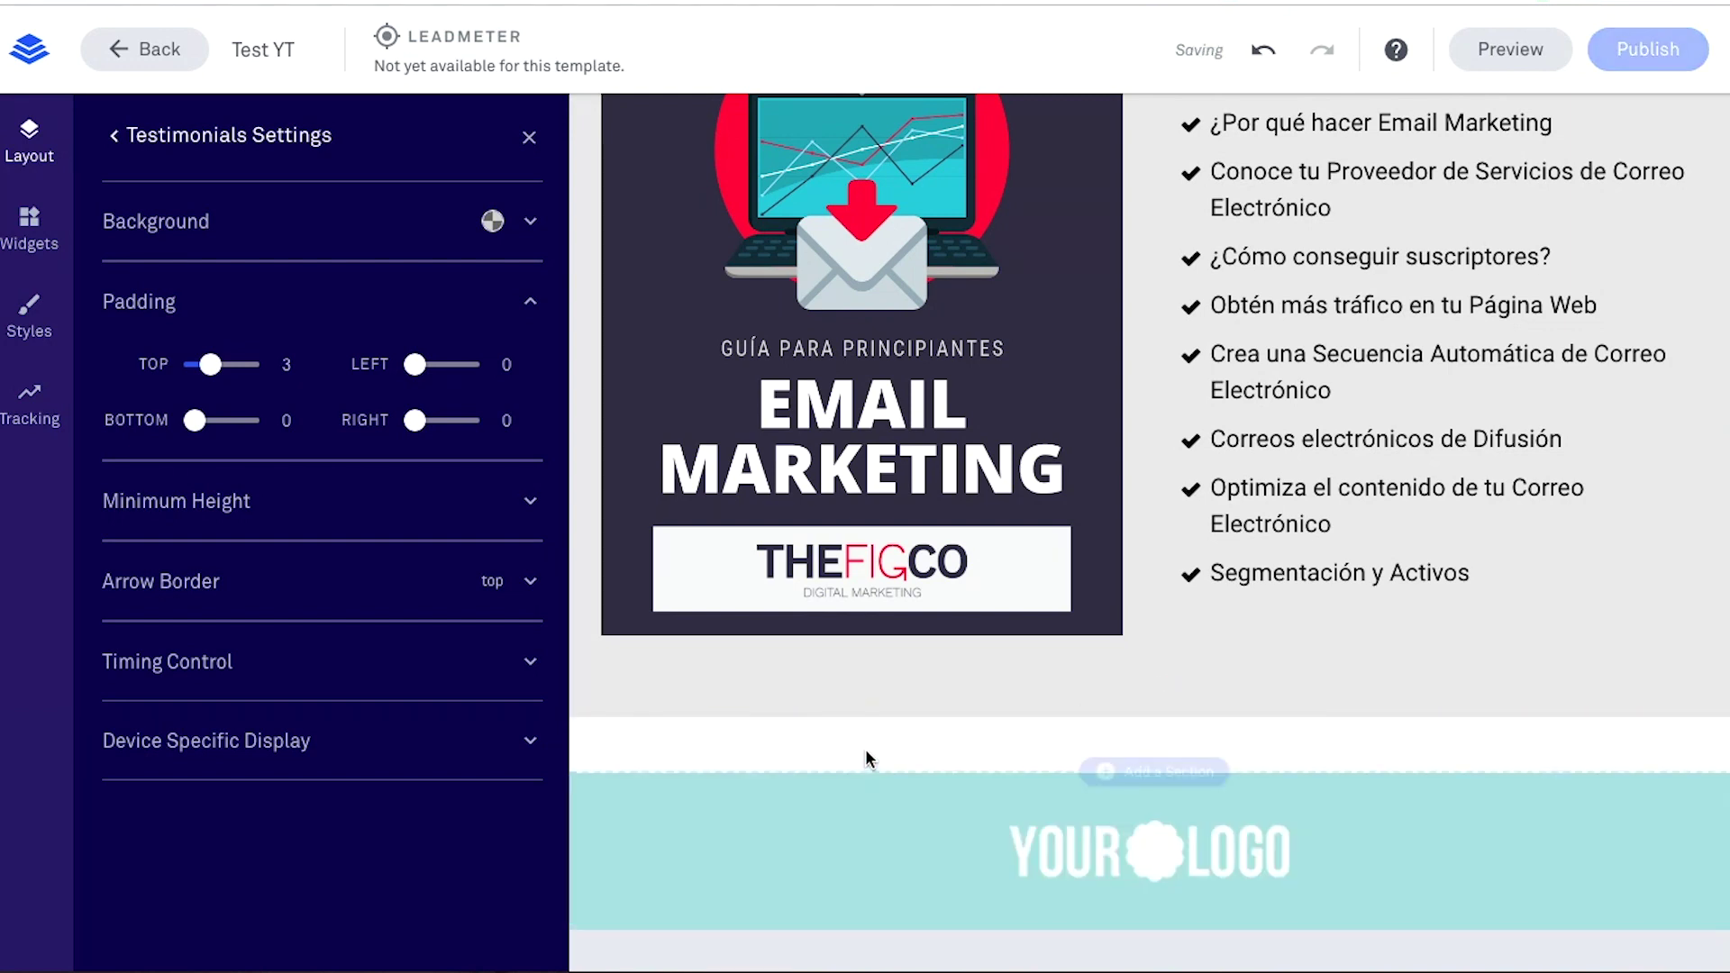
pyautogui.click(690, 734)
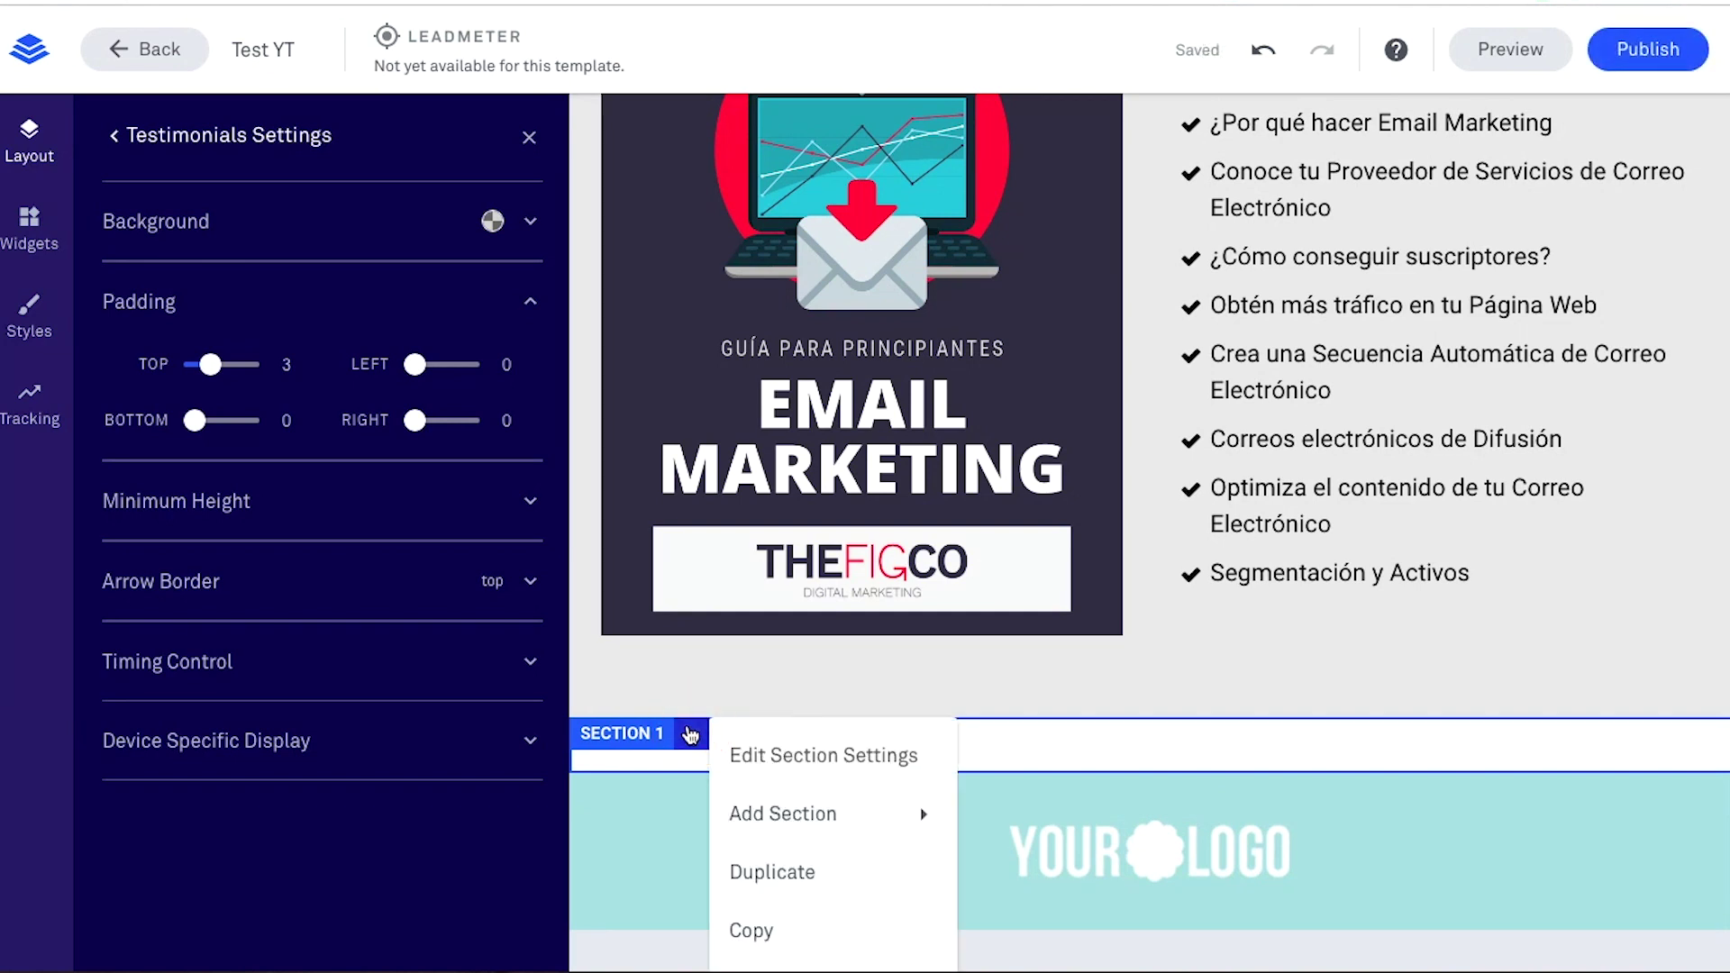
pyautogui.click(777, 753)
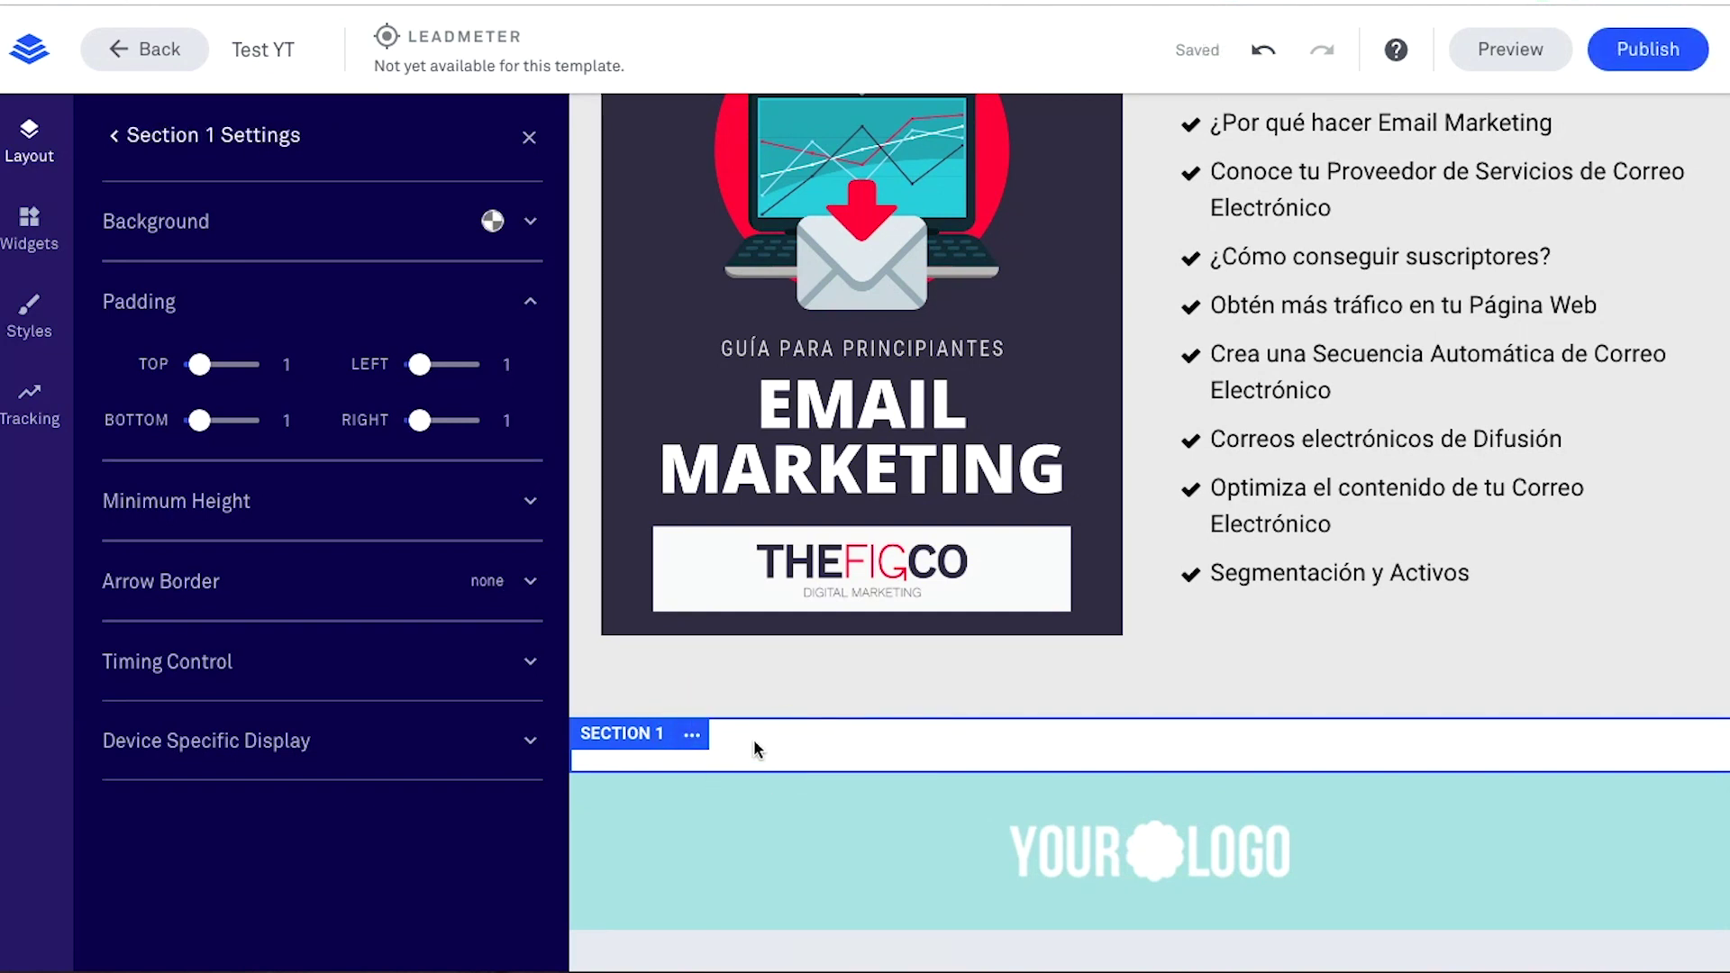
pyautogui.click(531, 223)
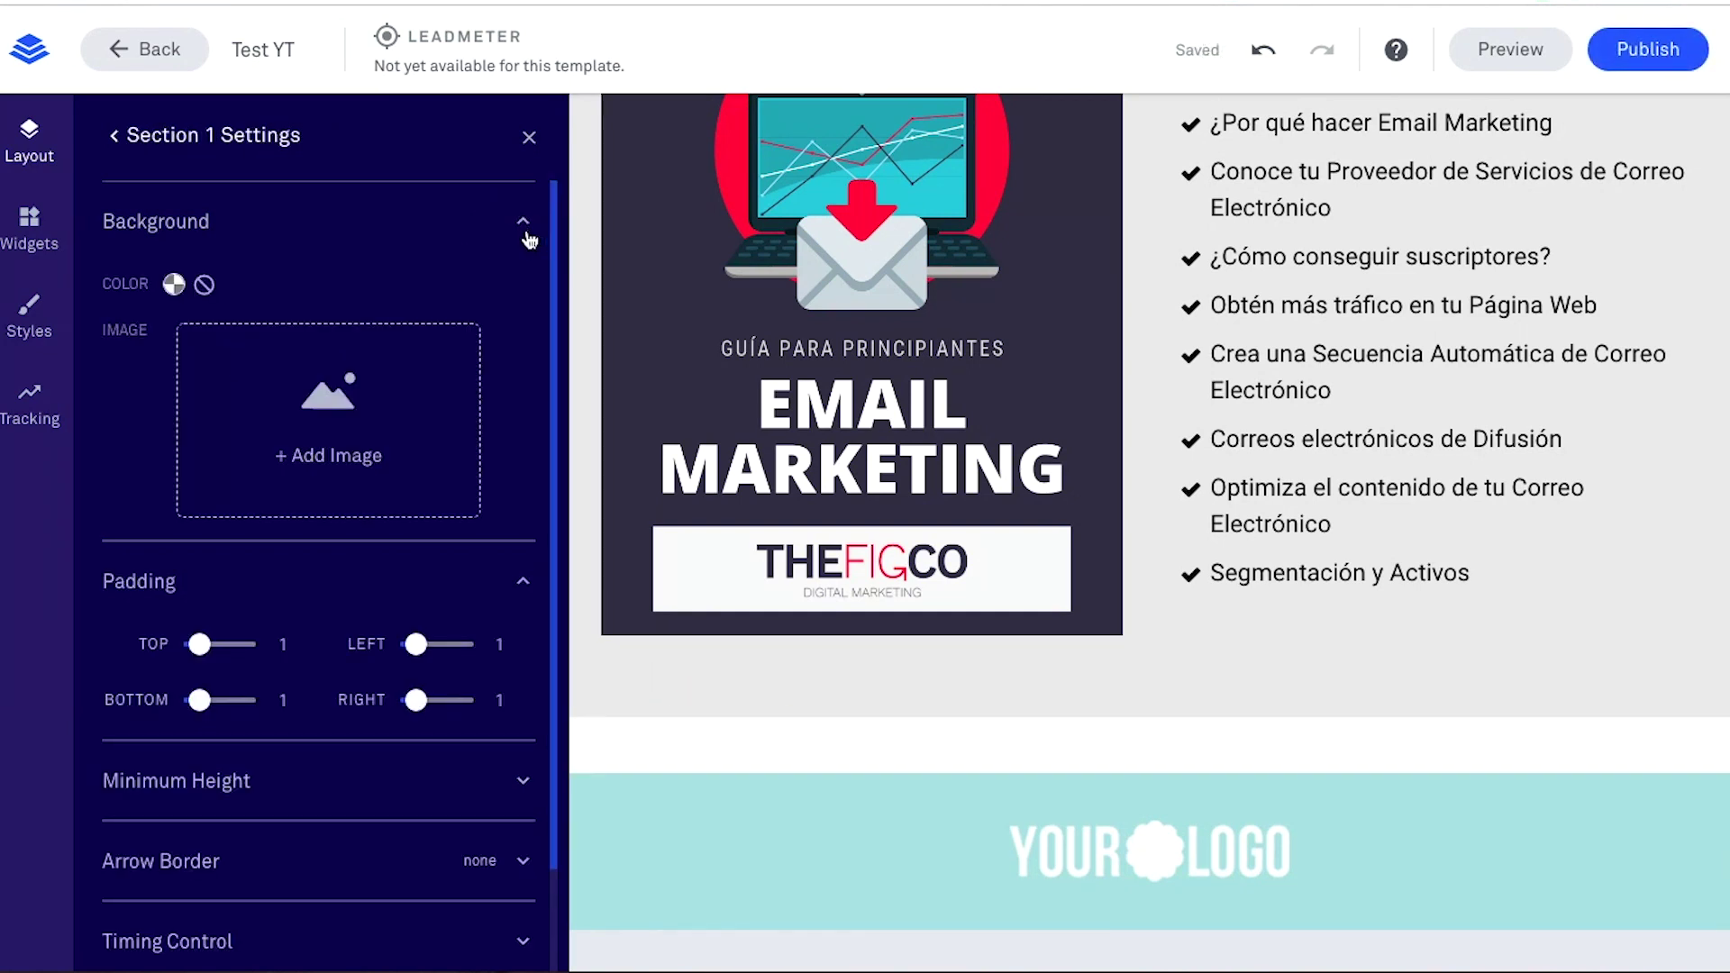